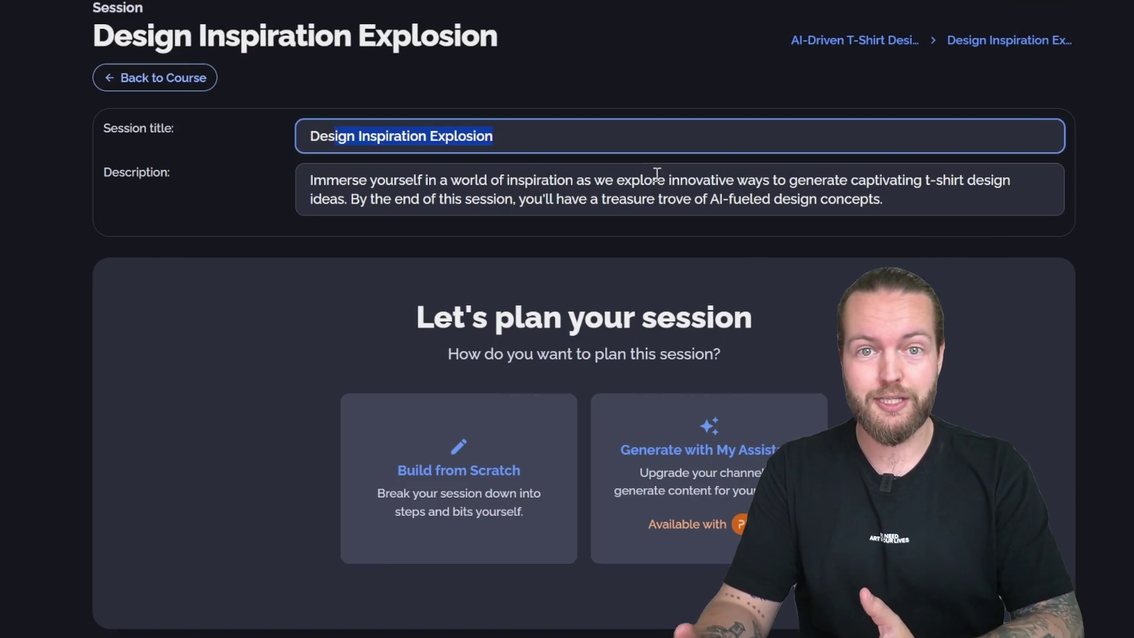
# Show the options menu for the Mastering Twitter: How to Gain 10,000 Followers course.
pyautogui.click(198, 114)
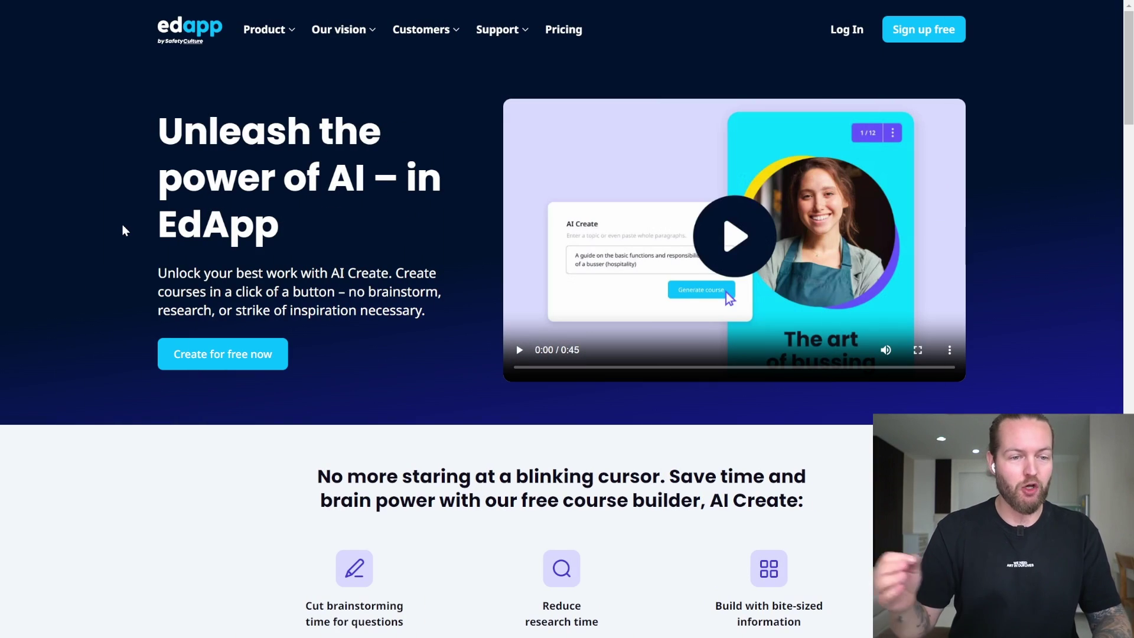
# Highlight the headline about AI on the EdApp AI Create landing page.
pyautogui.moveTo(168, 133); pyautogui.dragTo(345, 165)
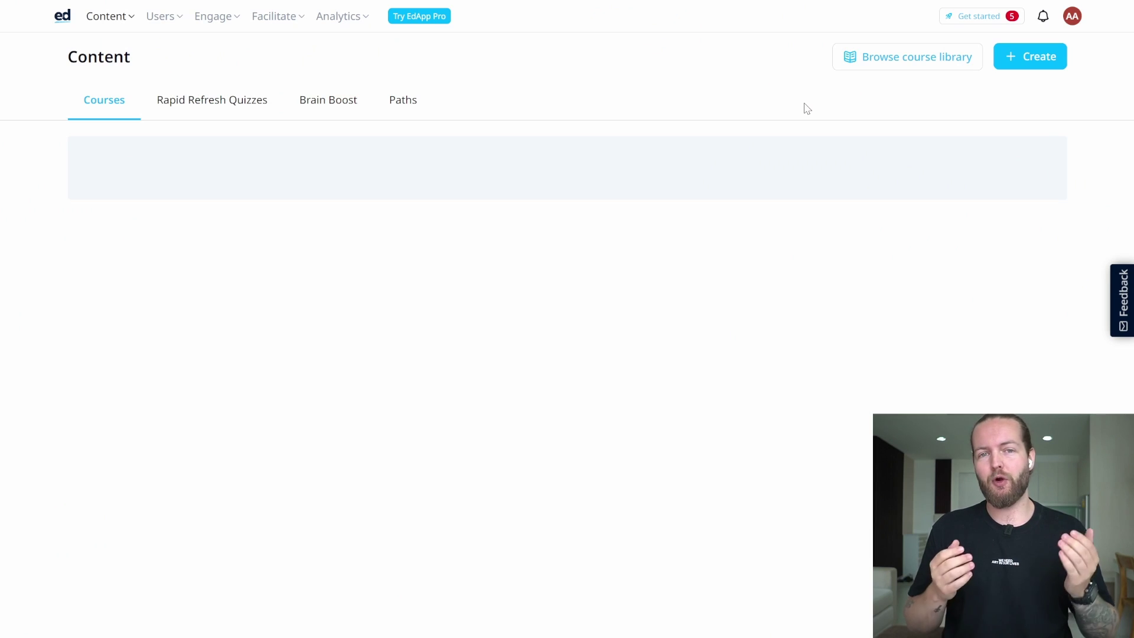
# Use Create with AI to generate the 15-slide 'How to Train for a Half Marathon' course.
pyautogui.click(1050, 60)
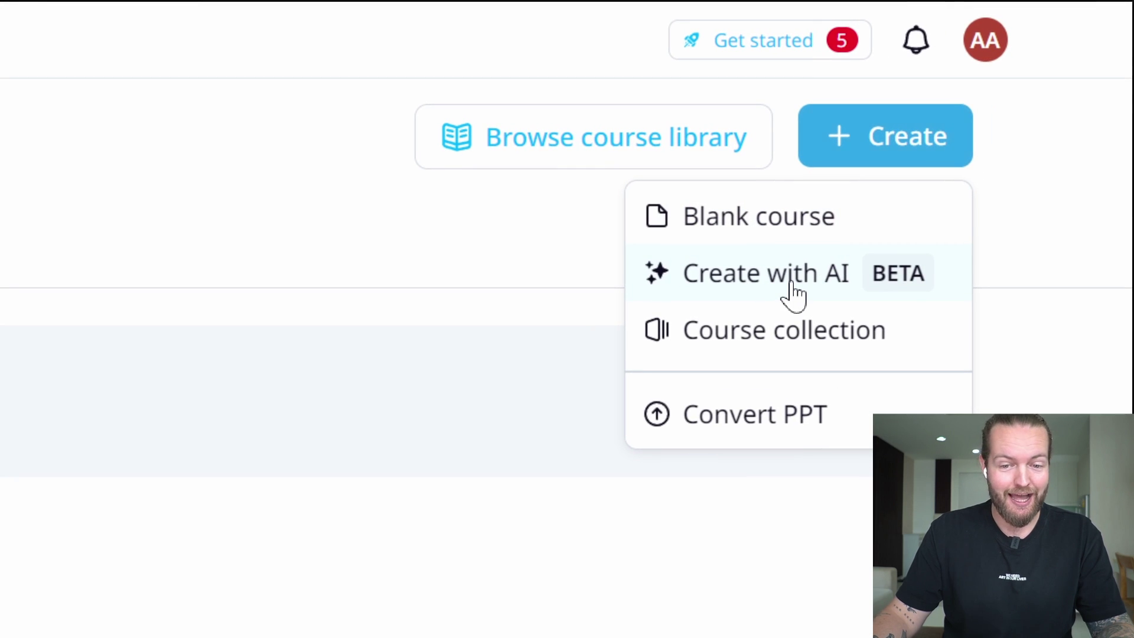
pyautogui.click(794, 293)
pyautogui.click(712, 384)
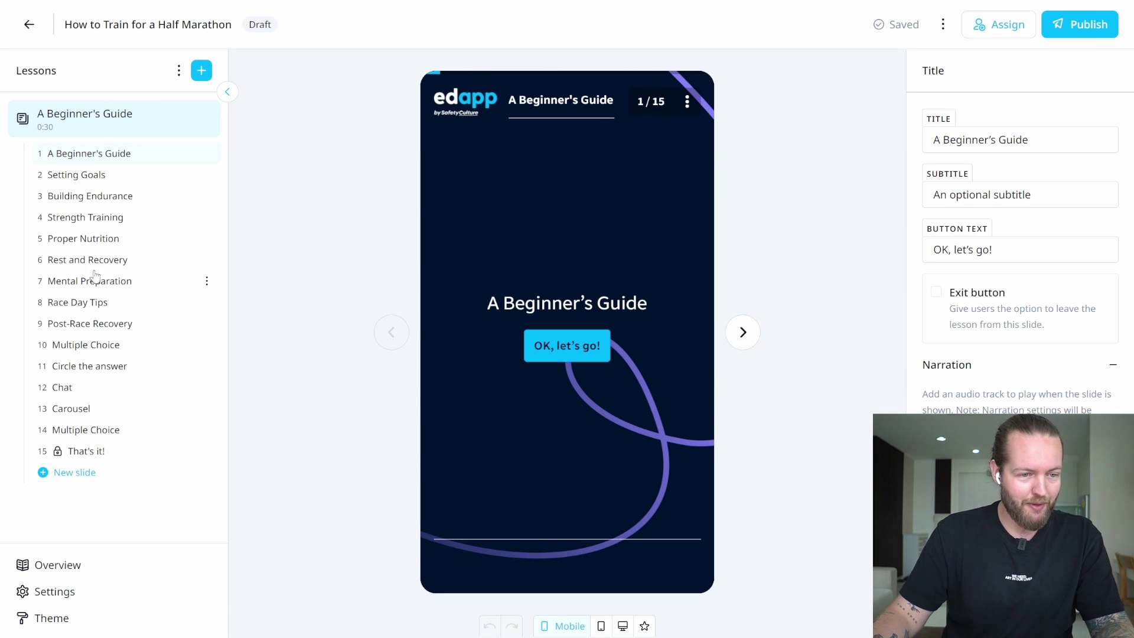
# Go from the quiz slides through Building Endurance and all Strength Training items.
pyautogui.click(101, 365)
pyautogui.click(94, 344)
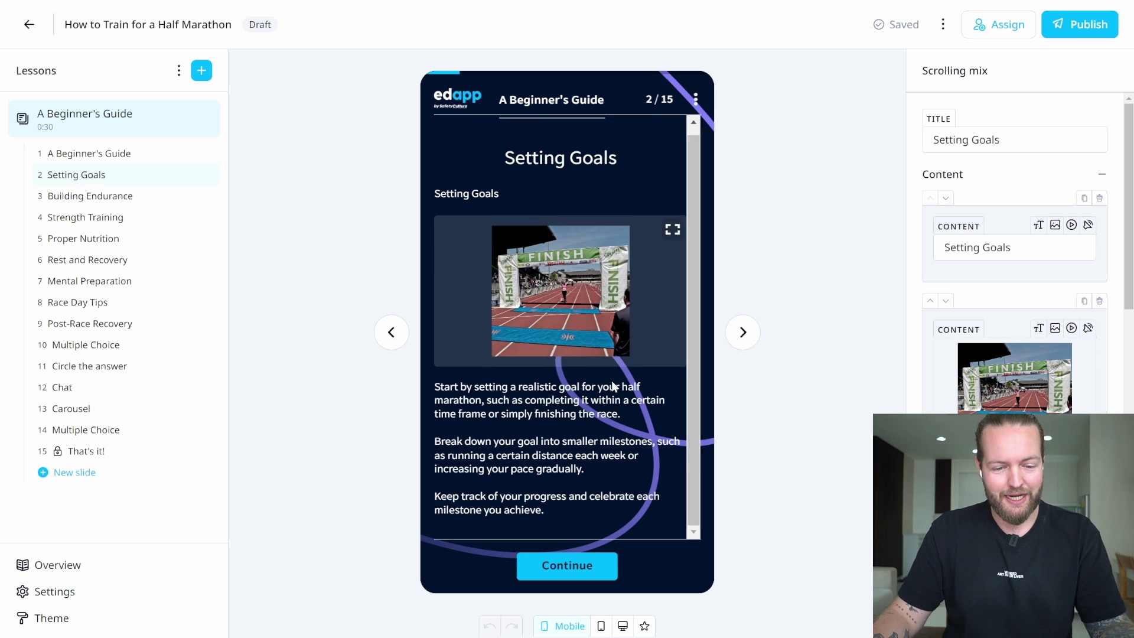
pyautogui.click(555, 567)
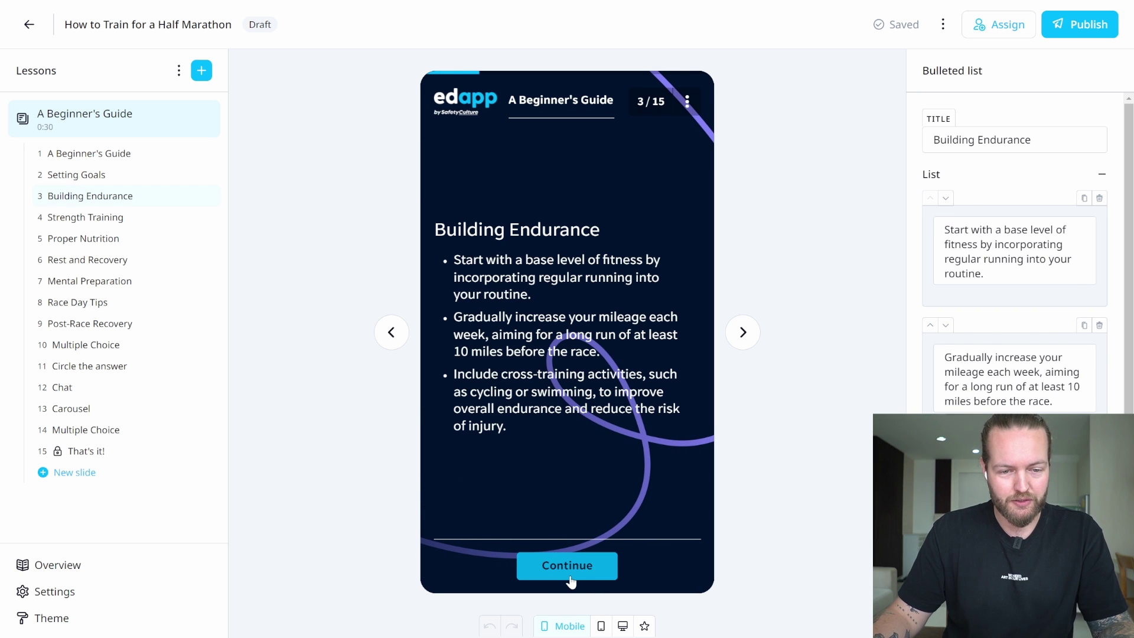
pyautogui.click(567, 567)
pyautogui.click(567, 526)
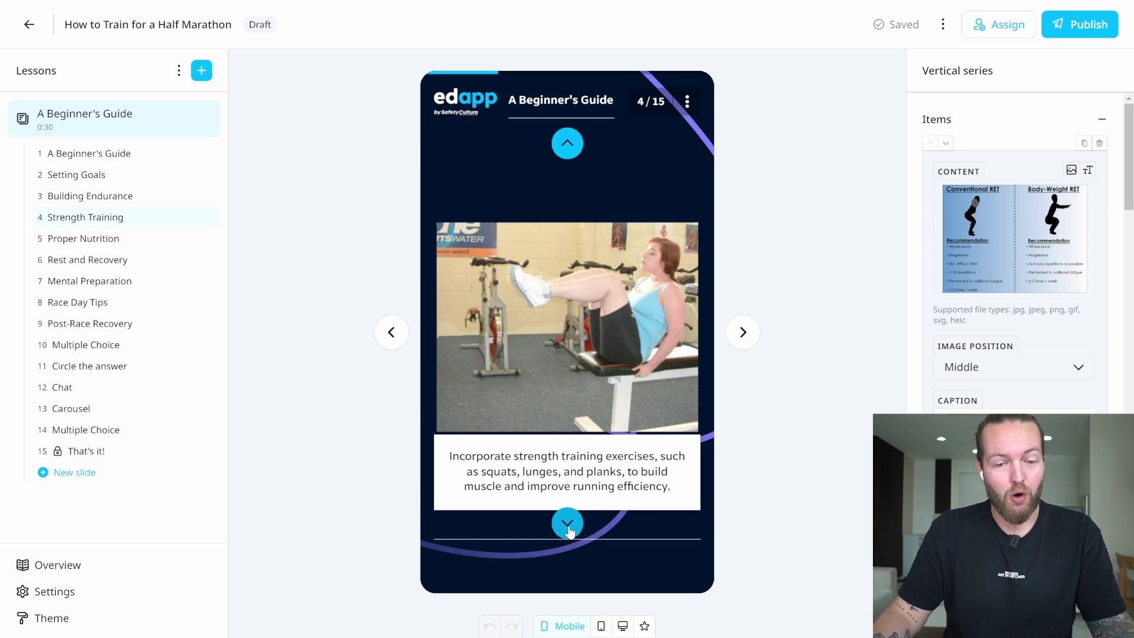
pyautogui.click(567, 526)
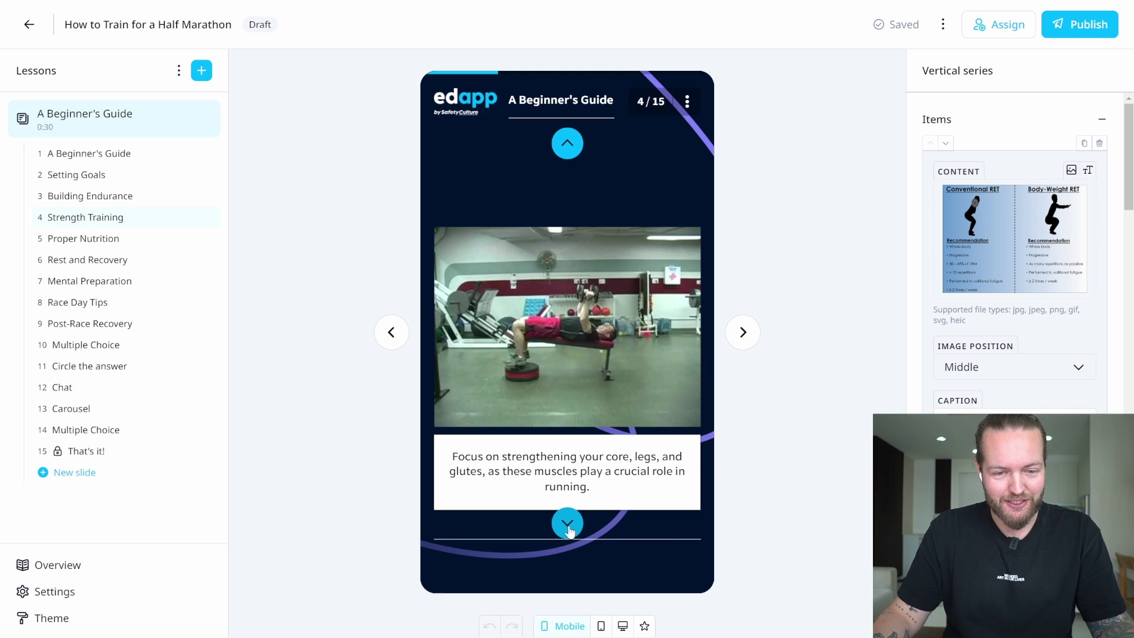
pyautogui.click(567, 526)
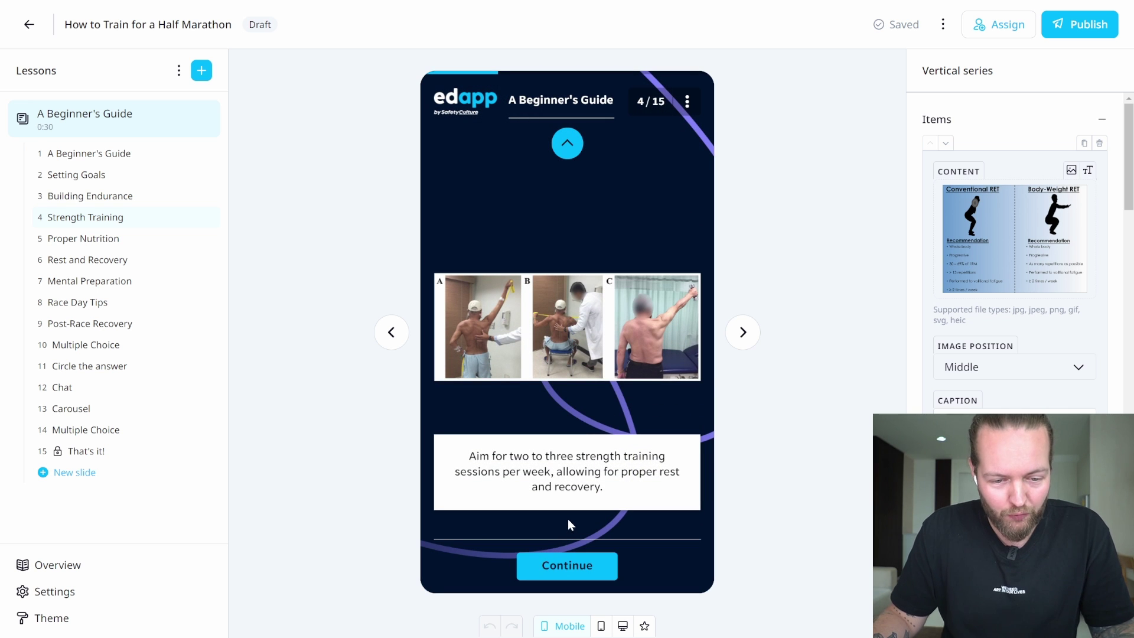
# On the Proper Nutrition slide, show the 'How to Choose Healthy' image and open it in Canva.
pyautogui.click(568, 562)
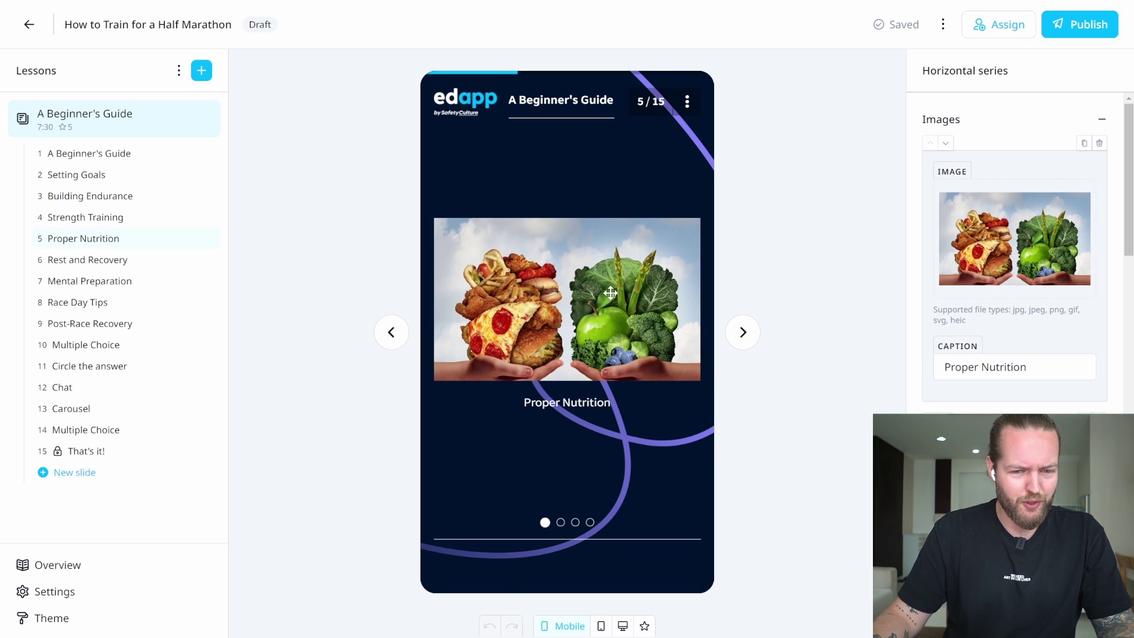
pyautogui.moveTo(627, 297); pyautogui.dragTo(413, 299)
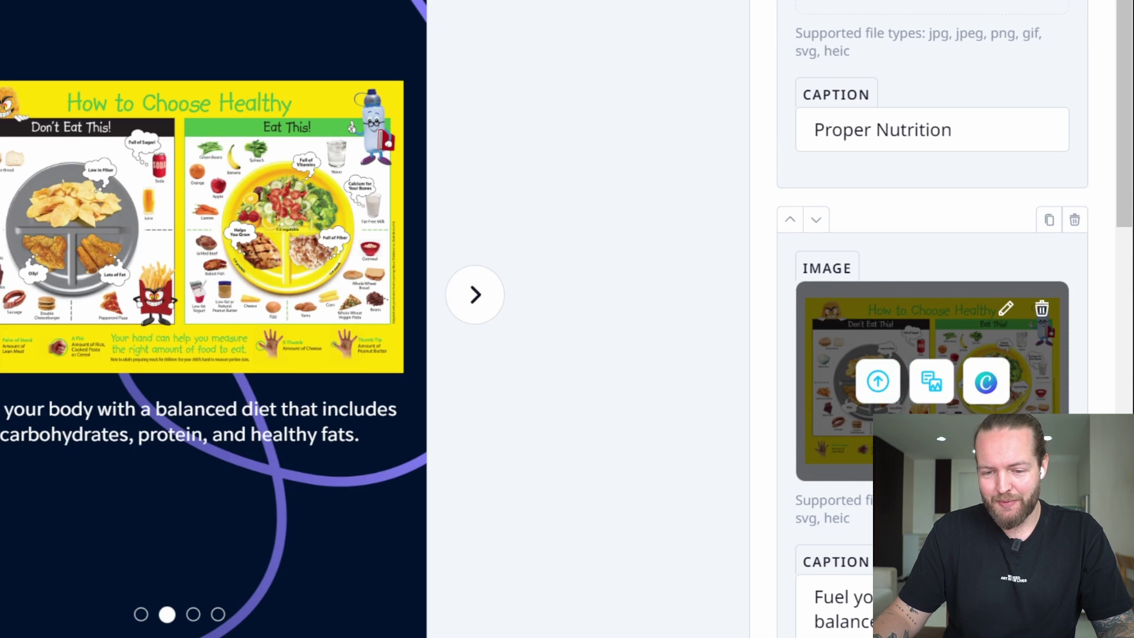
pyautogui.click(985, 385)
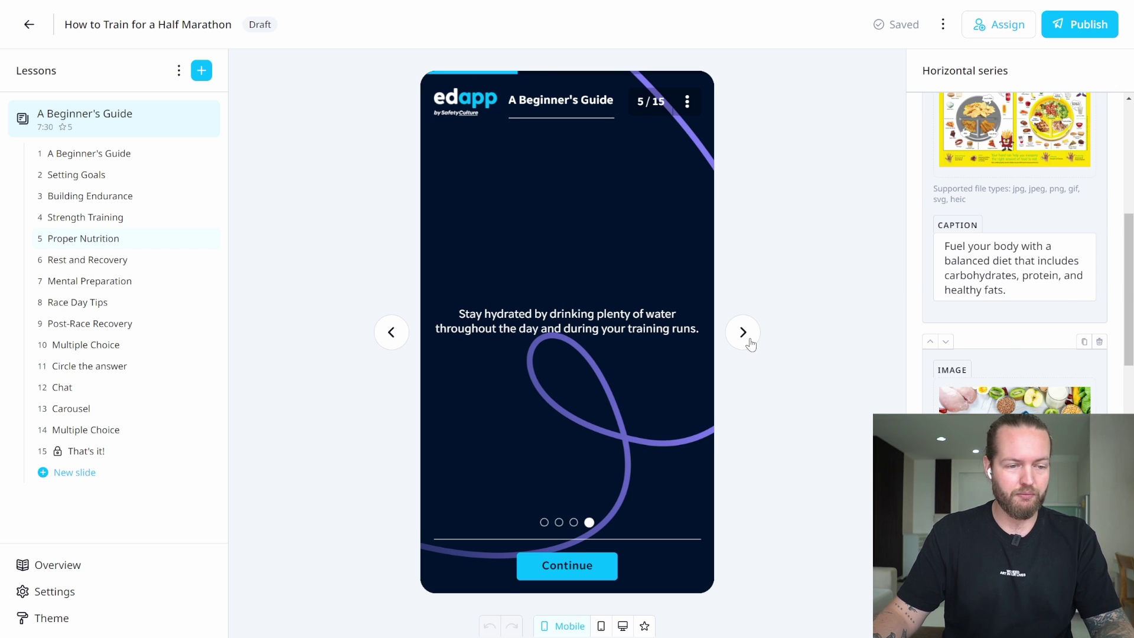
# Reveal the three Rest and Recovery steps and advance to the Race Day Tips slide.
pyautogui.click(746, 337)
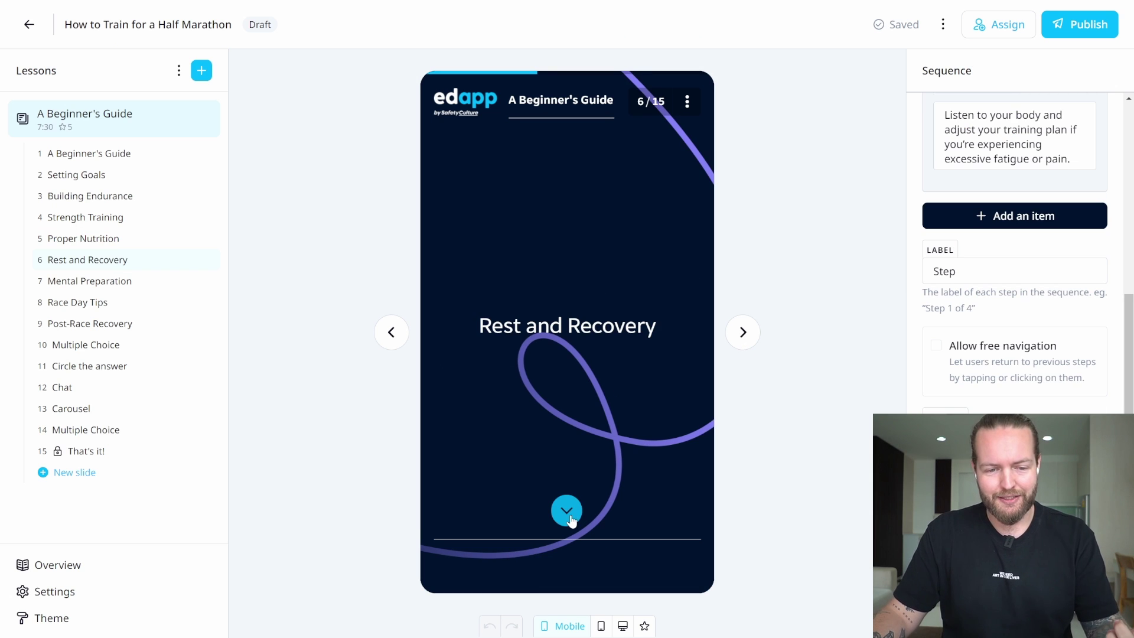
pyautogui.click(569, 516)
pyautogui.click(568, 516)
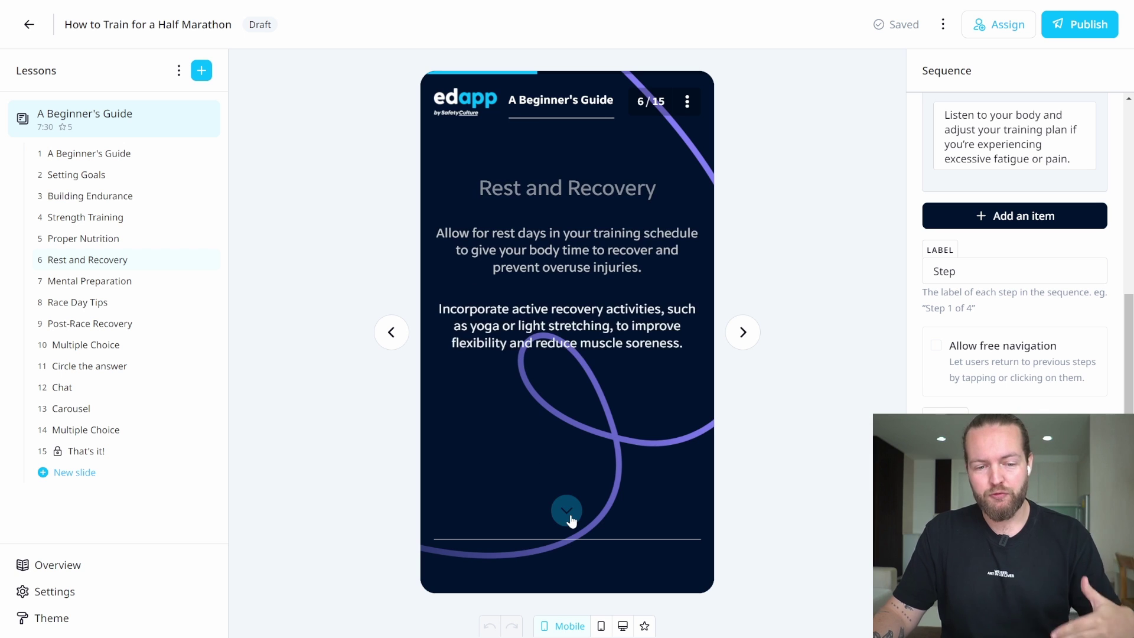
pyautogui.click(570, 516)
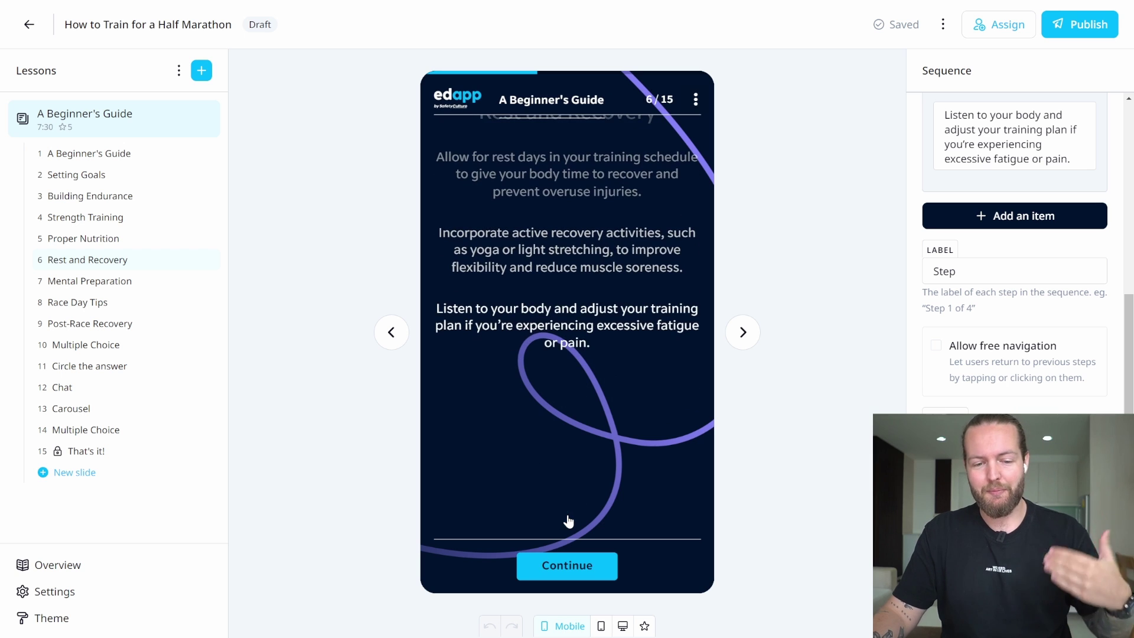
pyautogui.click(594, 565)
pyautogui.click(580, 572)
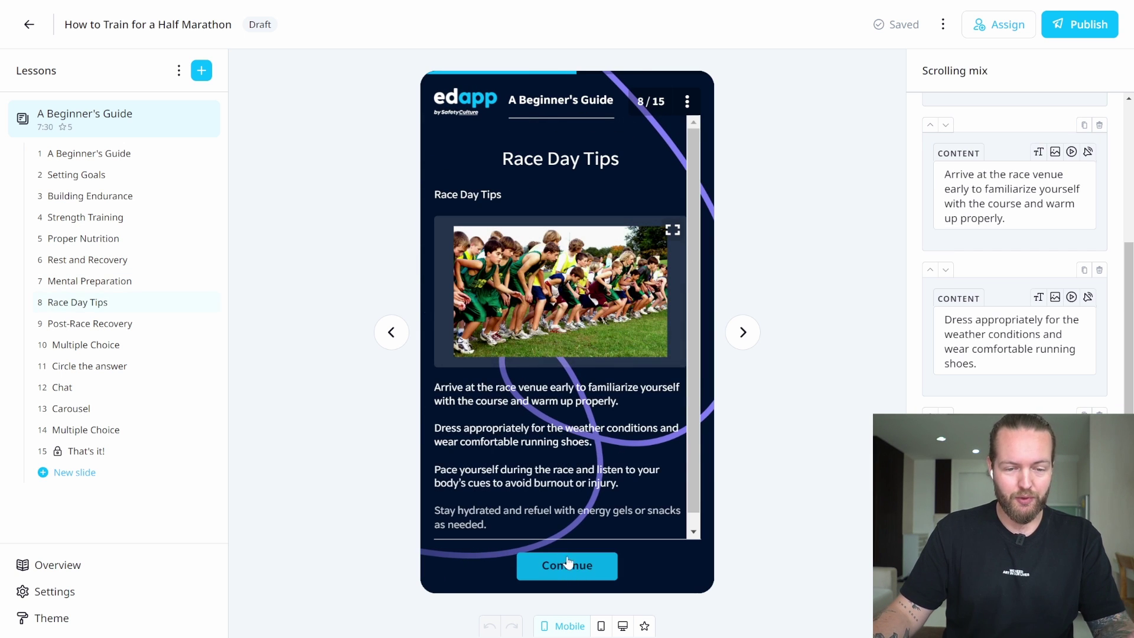
# Enlarge the race photo, then drag the edapp logo into the B tier row.
pyautogui.click(616, 267)
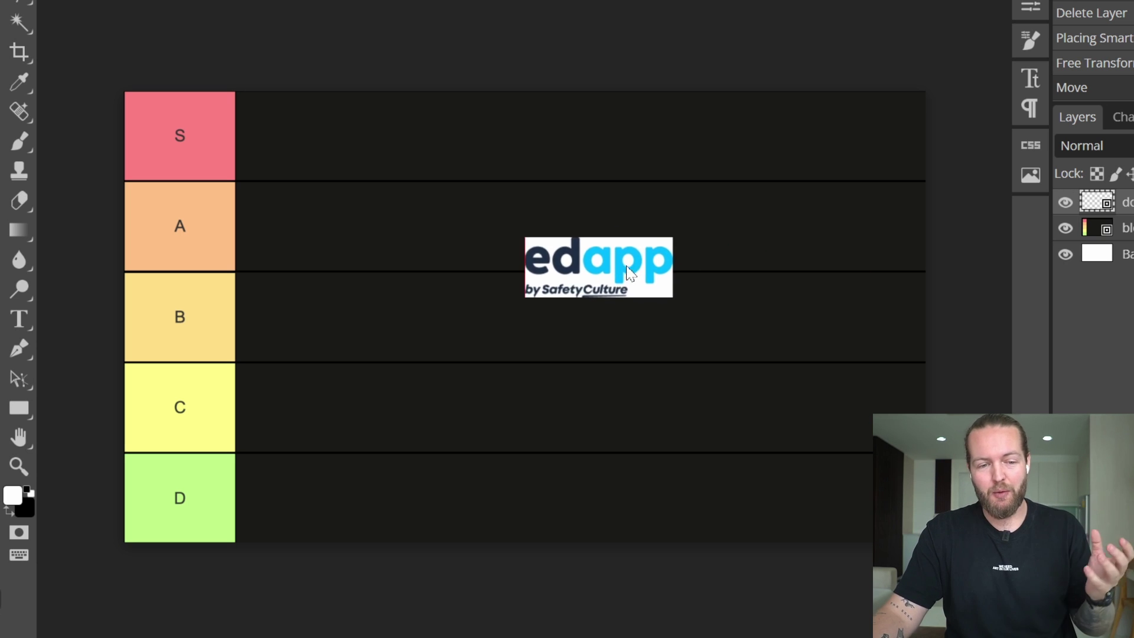
pyautogui.moveTo(626, 272); pyautogui.dragTo(399, 329)
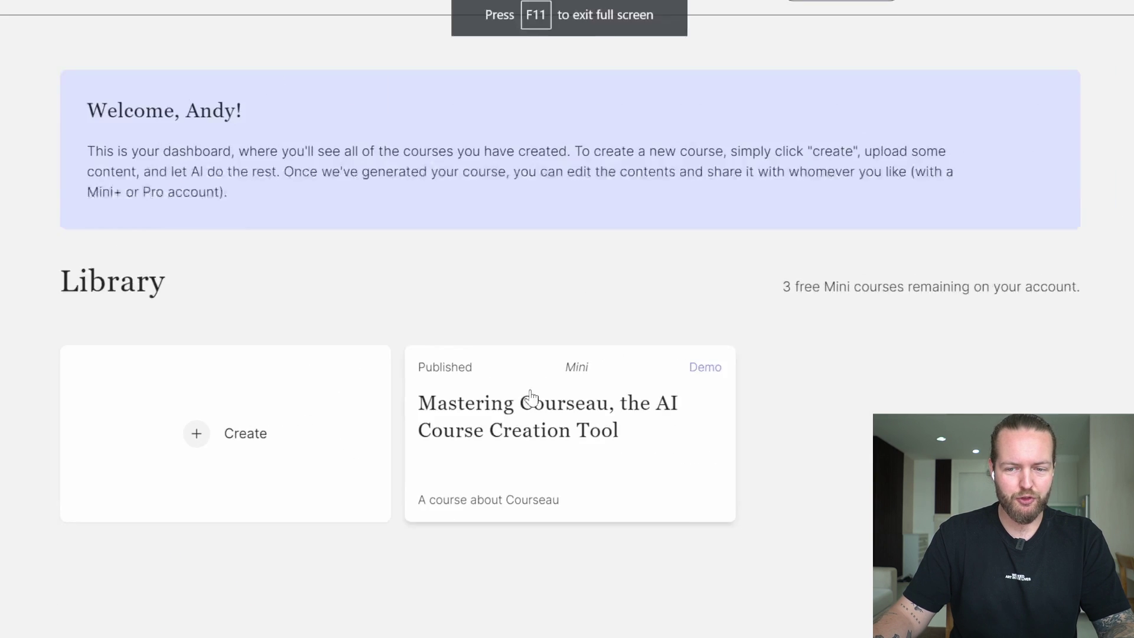
# Check the remaining free Mini course count and start a new Courseau course.
pyautogui.moveTo(734, 260); pyautogui.dragTo(817, 266)
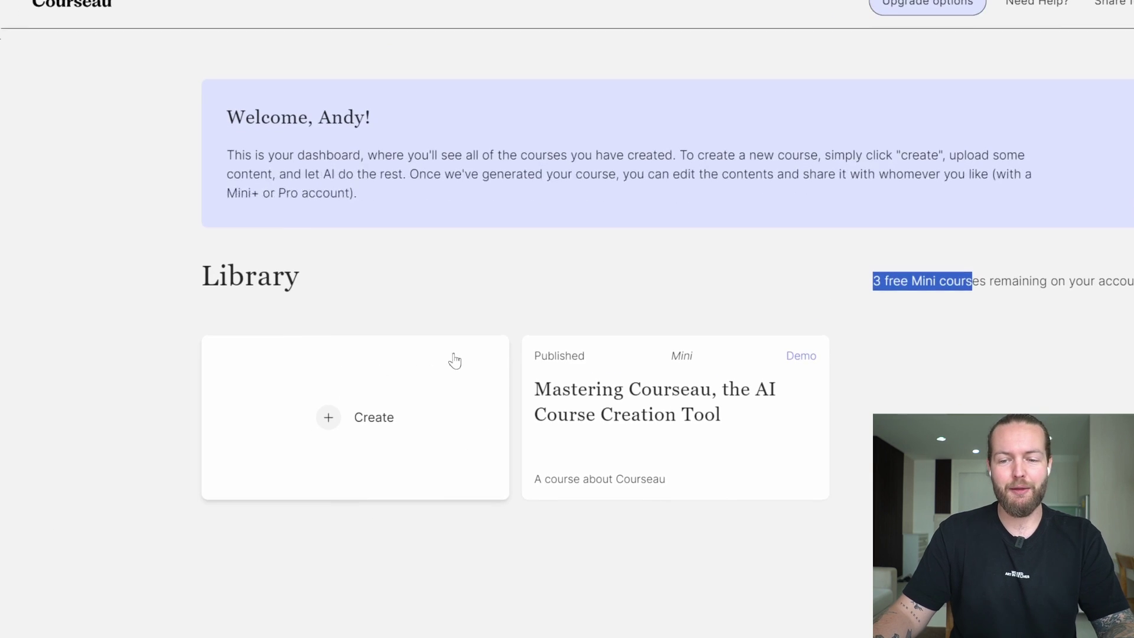
pyautogui.click(360, 441)
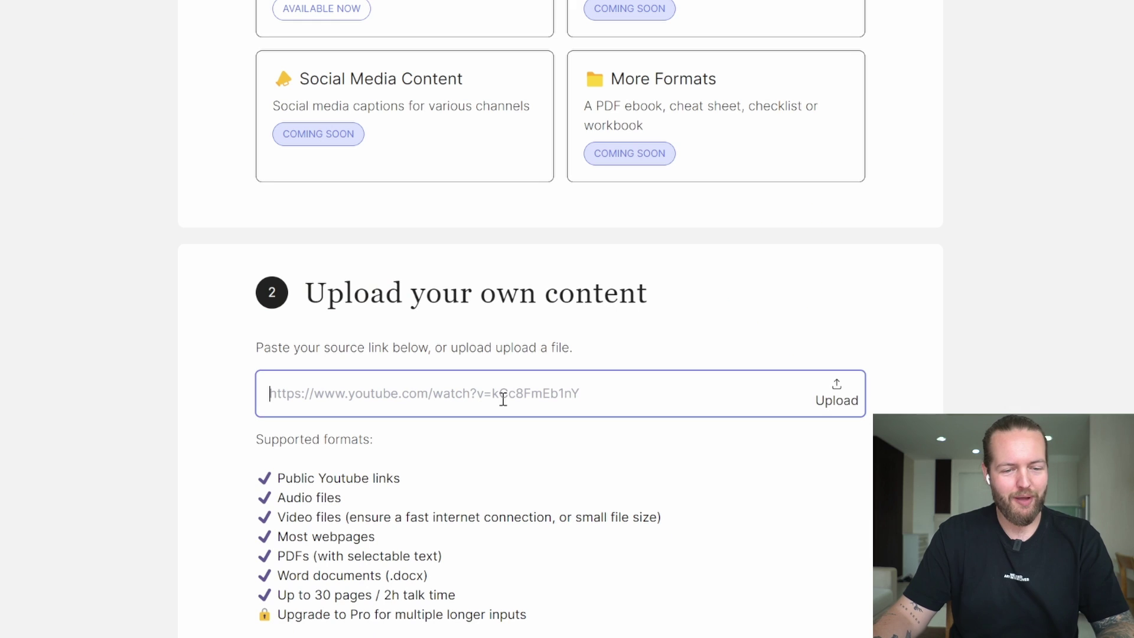
# Paste the YouTube workout video link as the course source and scroll to Generate Course.
pyautogui.write('https://www.youtube.com/watch?v=ylKF4YBw1Ok')
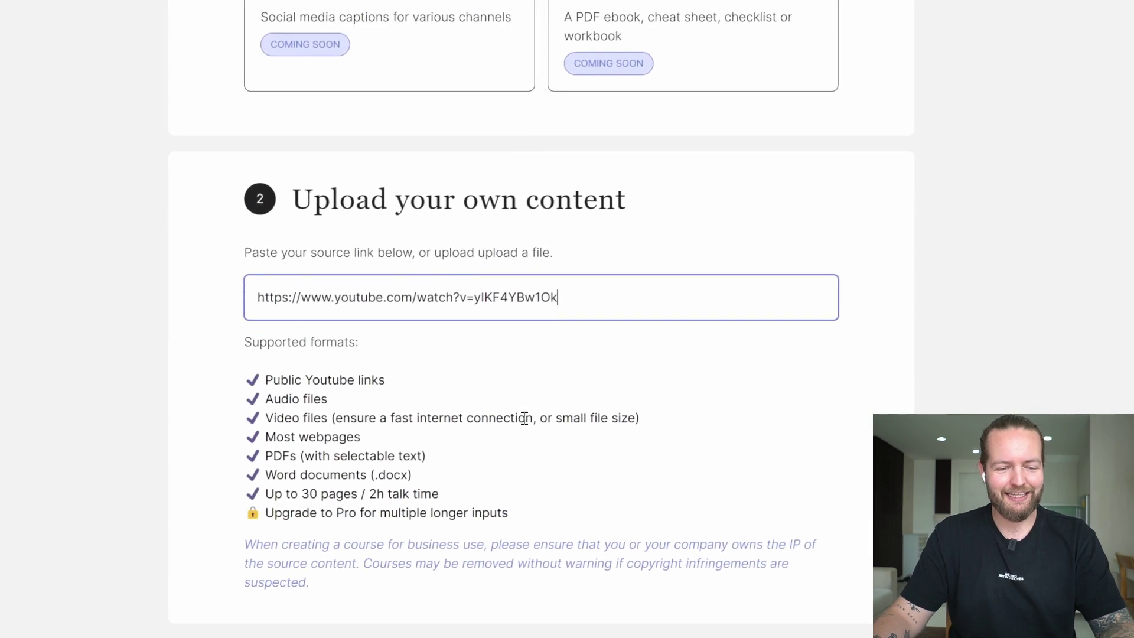
pyautogui.moveTo(522, 305); pyautogui.dragTo(847, 294)
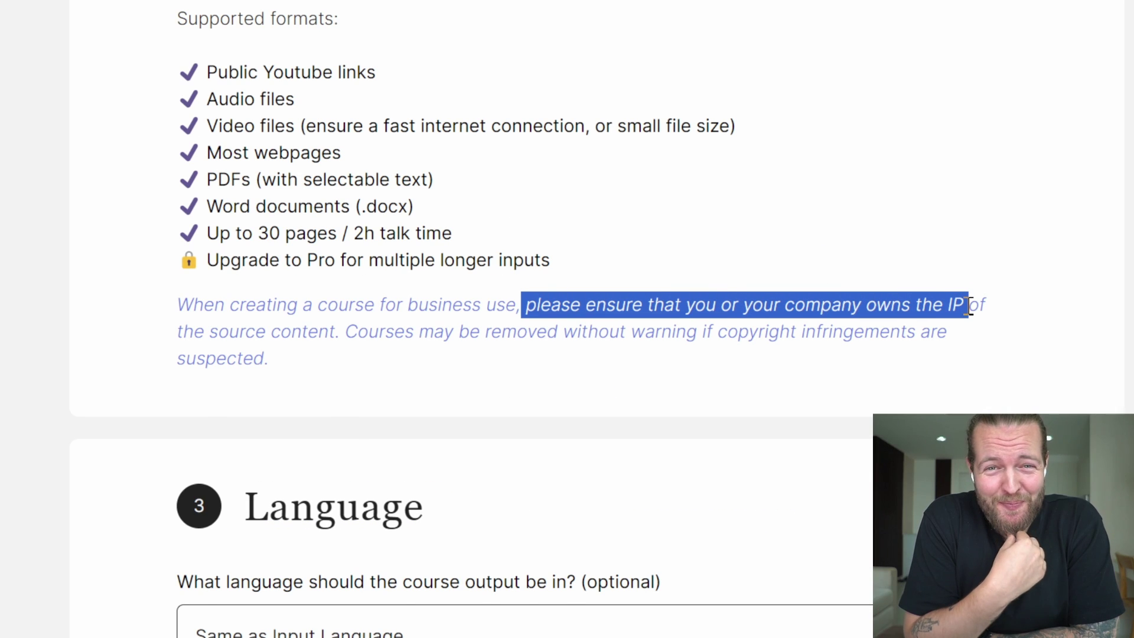
pyautogui.scroll(-4, 1049, 391)
pyautogui.scroll(-3, 1050, 391)
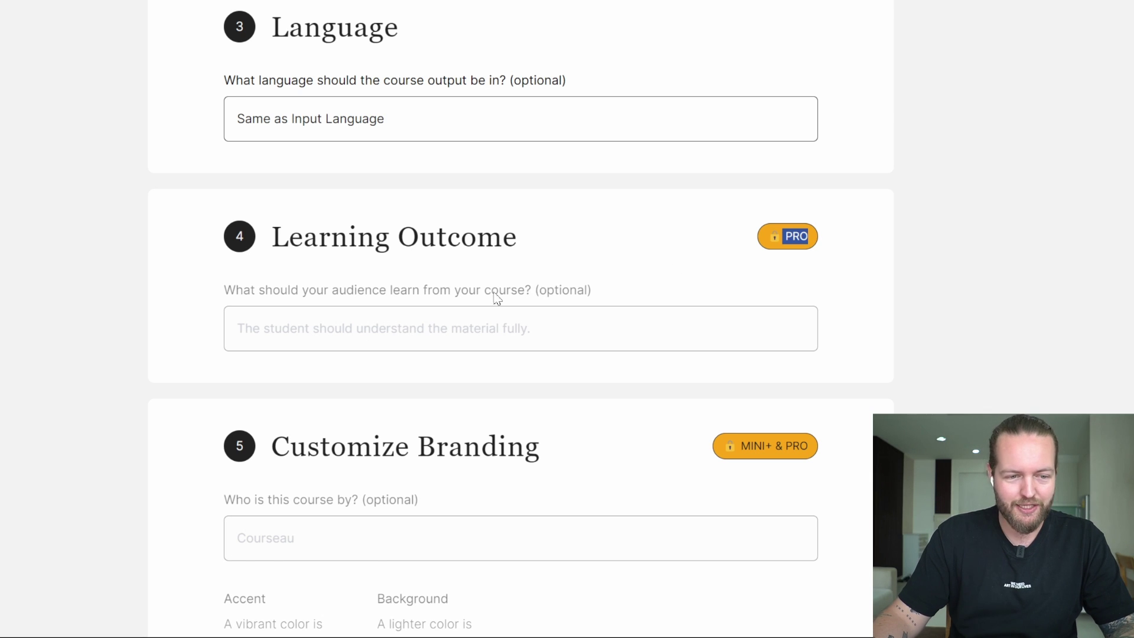
pyautogui.scroll(-4, 496, 297)
pyautogui.moveTo(268, 208); pyautogui.dragTo(595, 208)
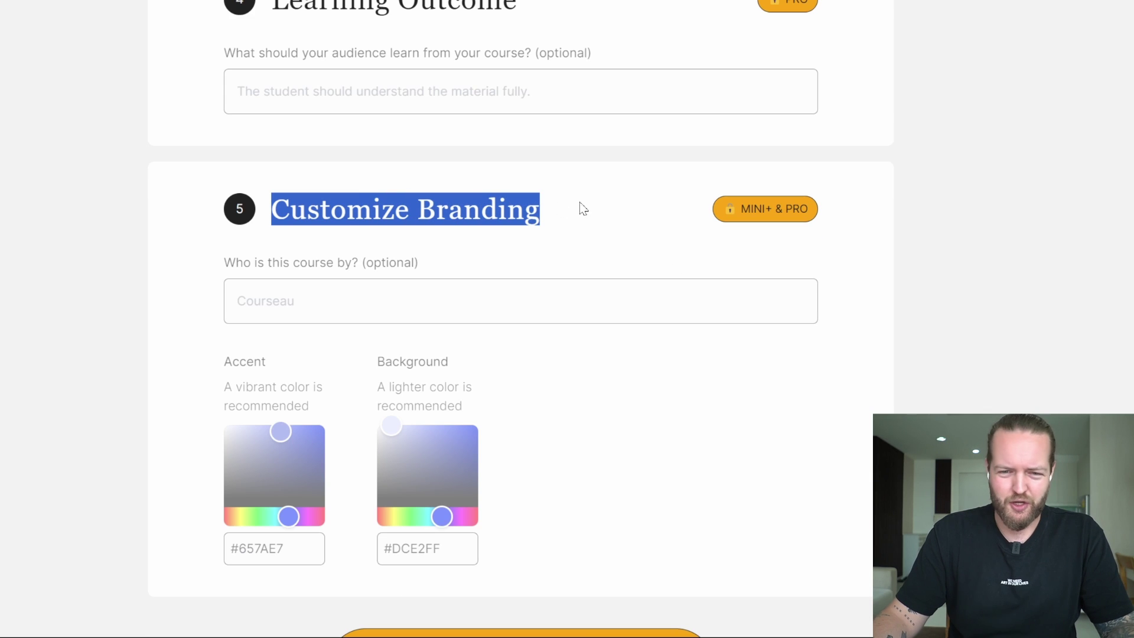
pyautogui.scroll(-3, 752, 202)
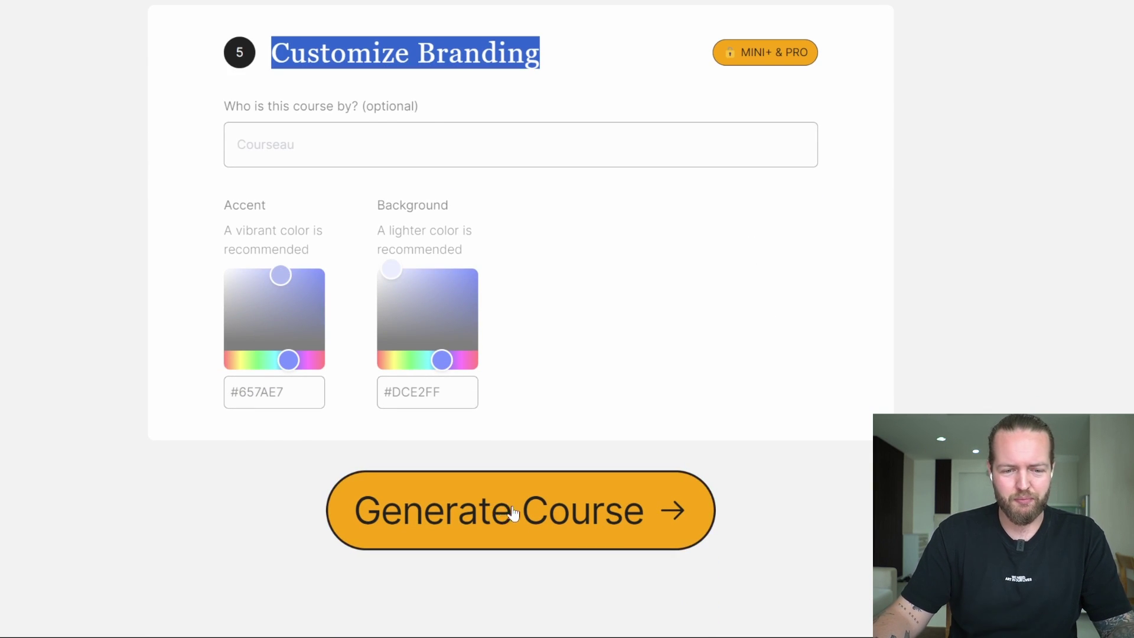
# Generate the course and step through Lesson 01's key takeaway and actionable step to its quiz.
pyautogui.click(518, 517)
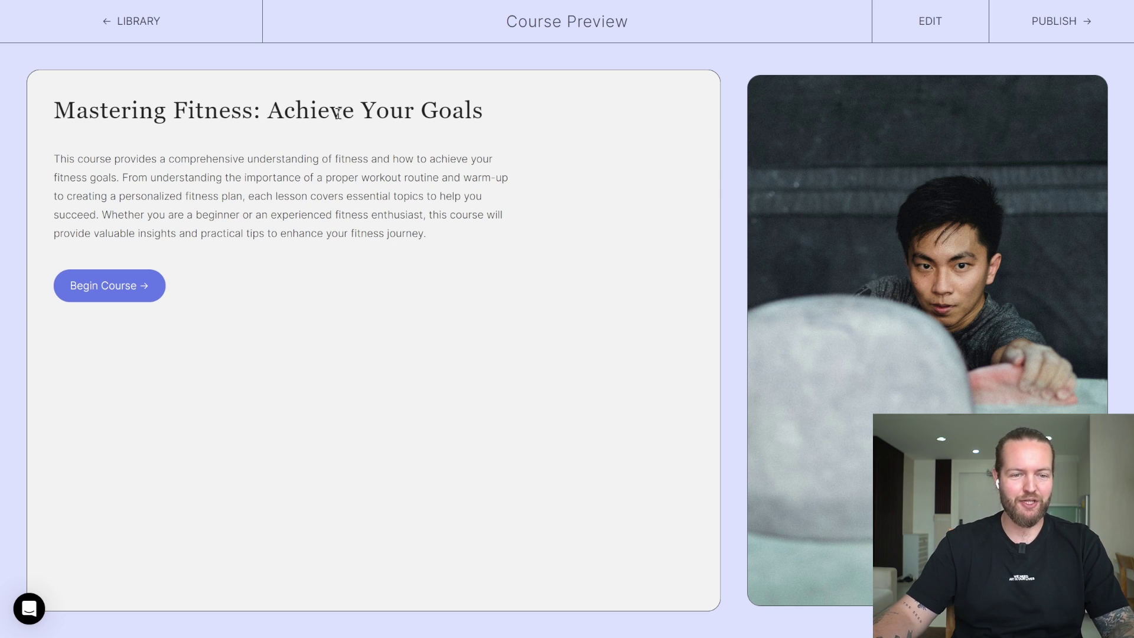
pyautogui.click(140, 287)
pyautogui.scroll(-4, 650, 299)
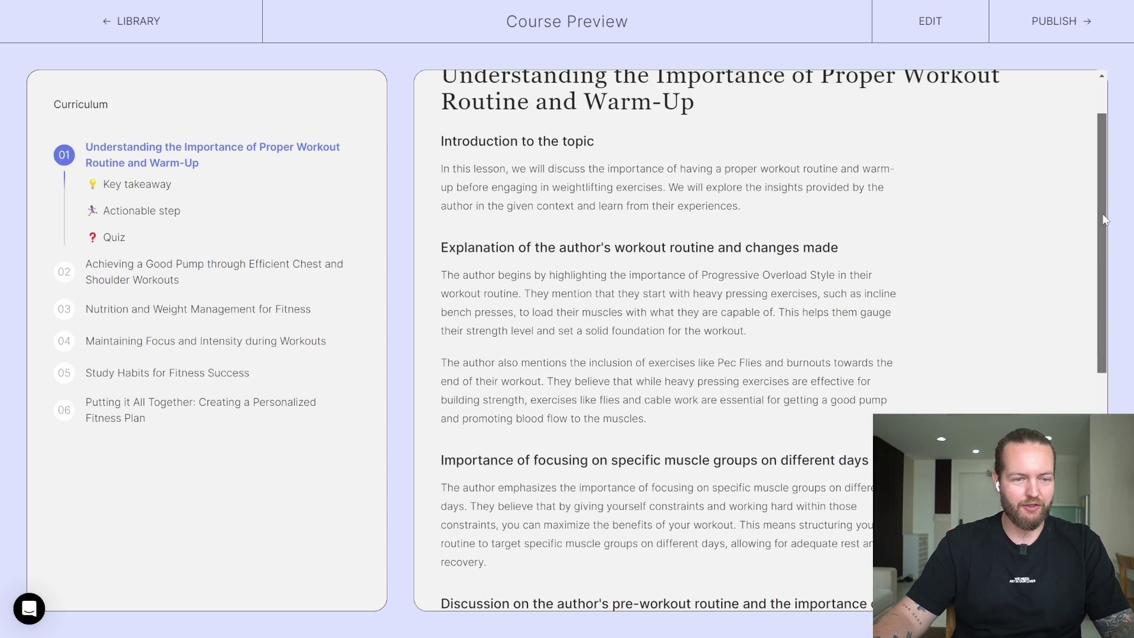
pyautogui.moveTo(1102, 305); pyautogui.dragTo(1102, 435)
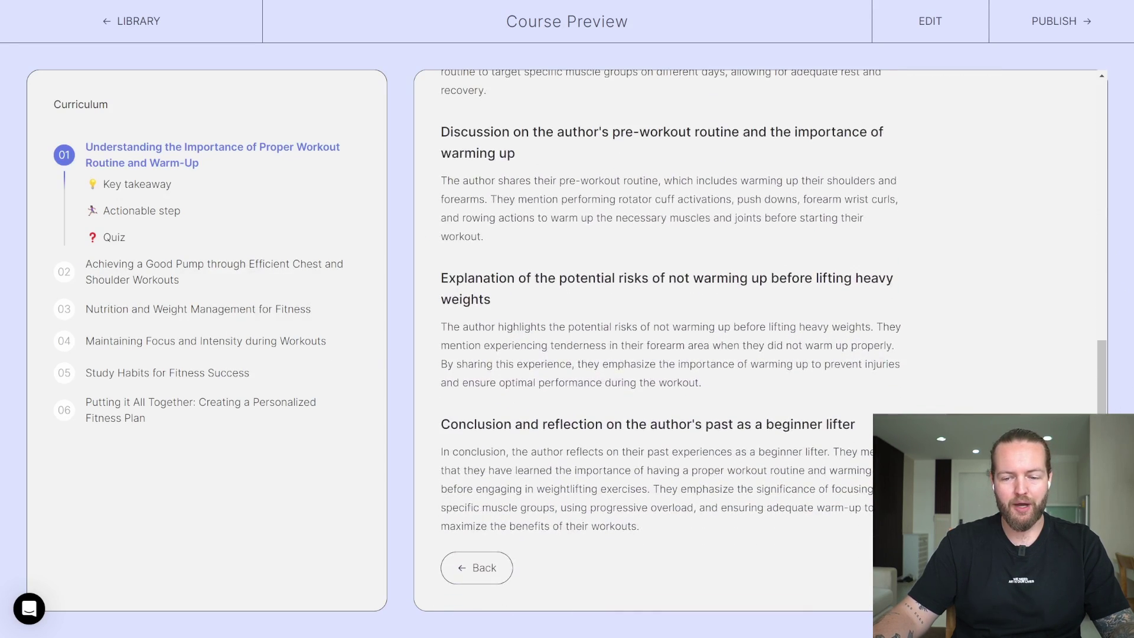
pyautogui.click(1045, 591)
pyautogui.click(1045, 591)
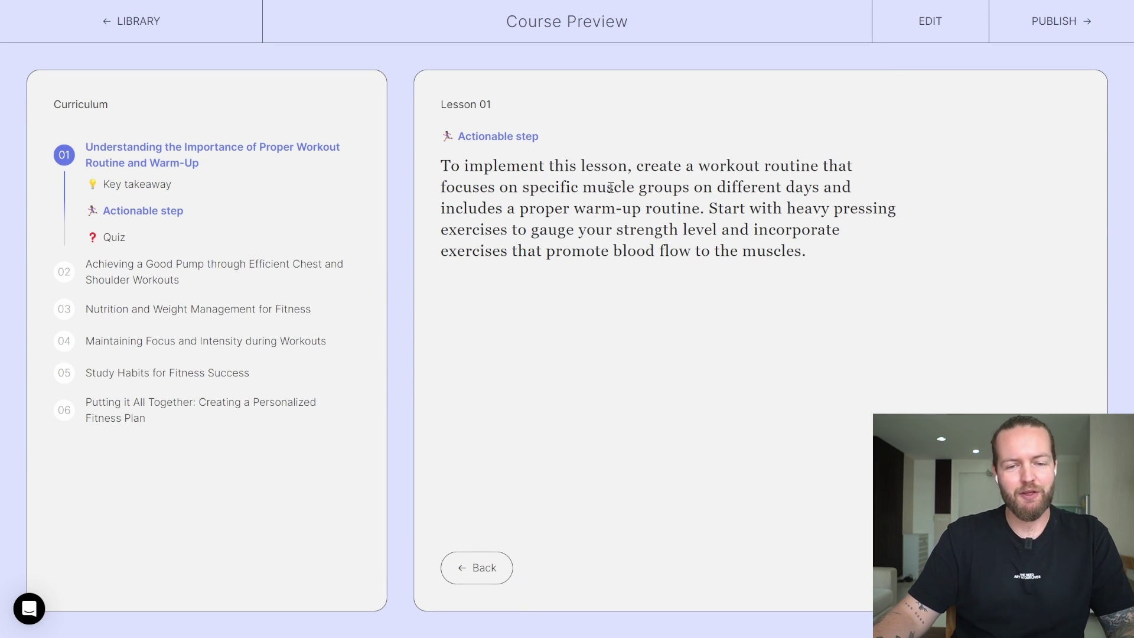
pyautogui.click(1046, 591)
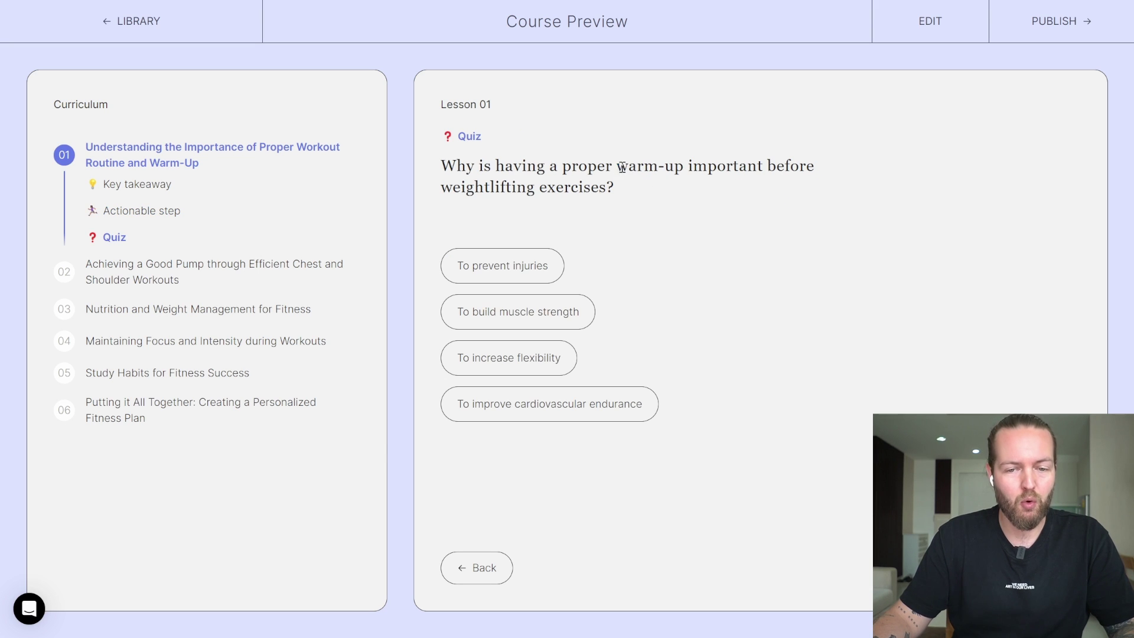
# Answer 'To prevent injuries' on the quiz, then browse Lessons 02, 03 and 06.
pyautogui.click(502, 266)
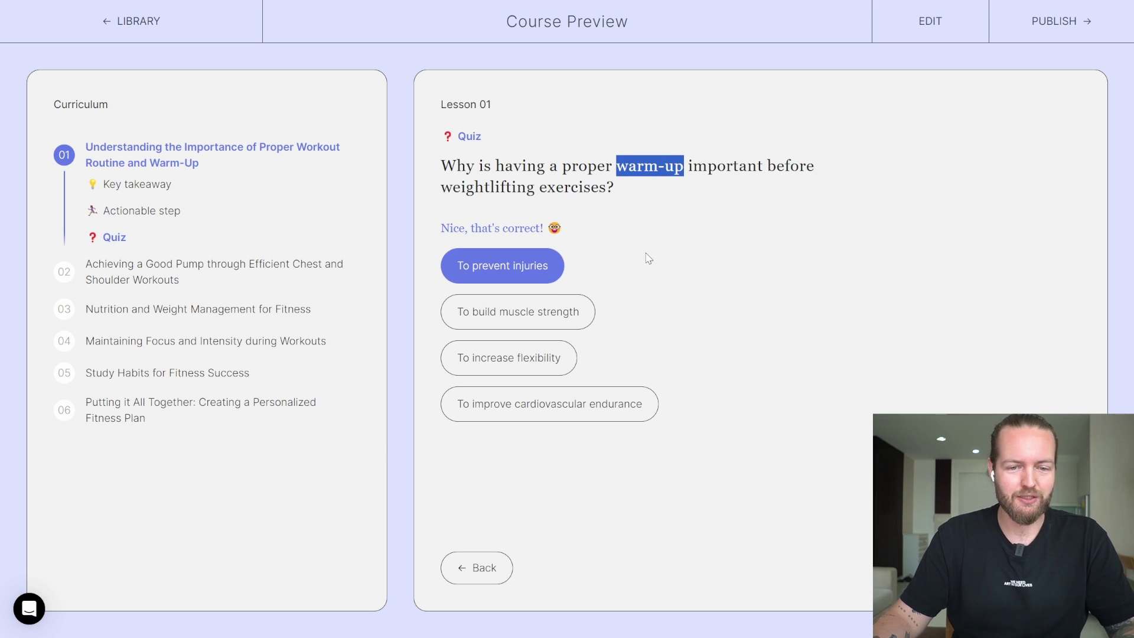
pyautogui.click(204, 272)
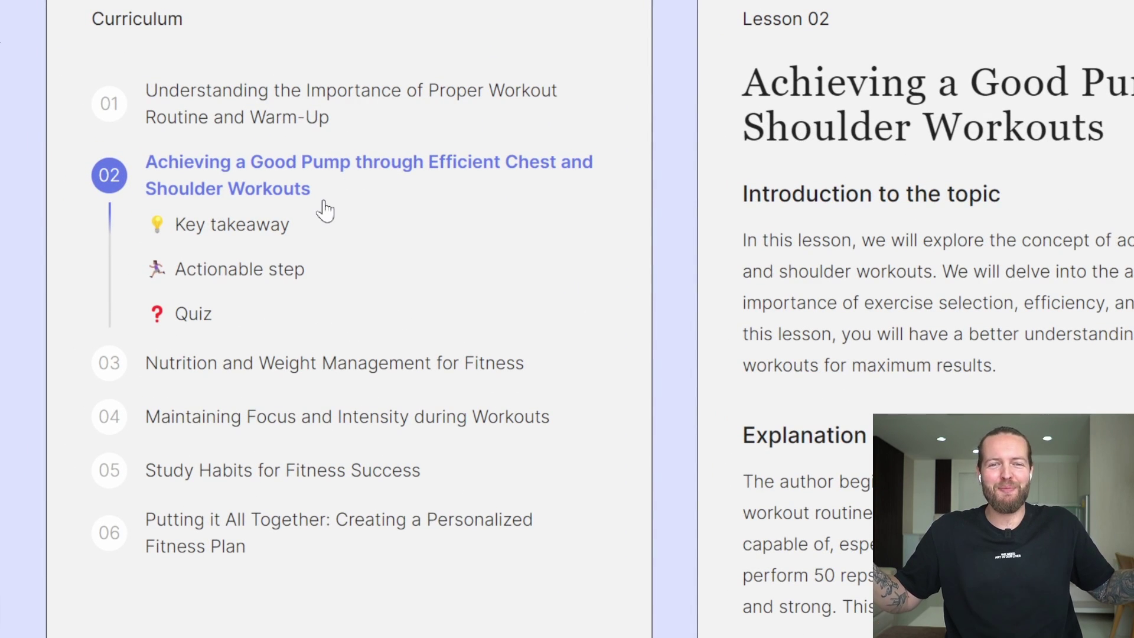
pyautogui.click(334, 362)
pyautogui.scroll(10, 822, 346)
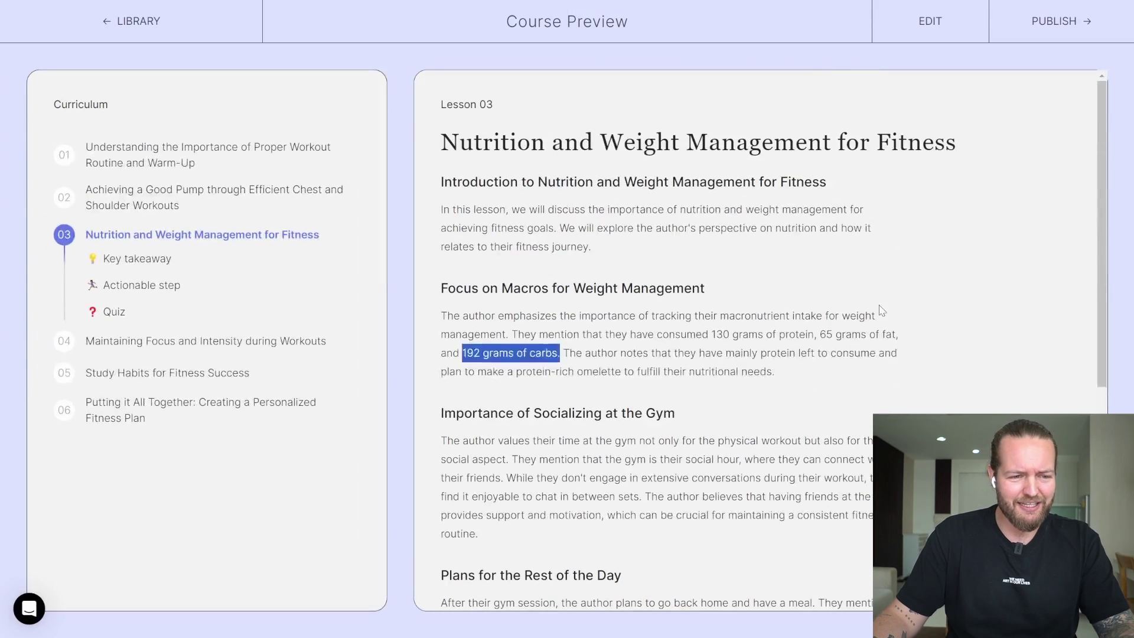
pyautogui.click(186, 293)
pyautogui.click(165, 412)
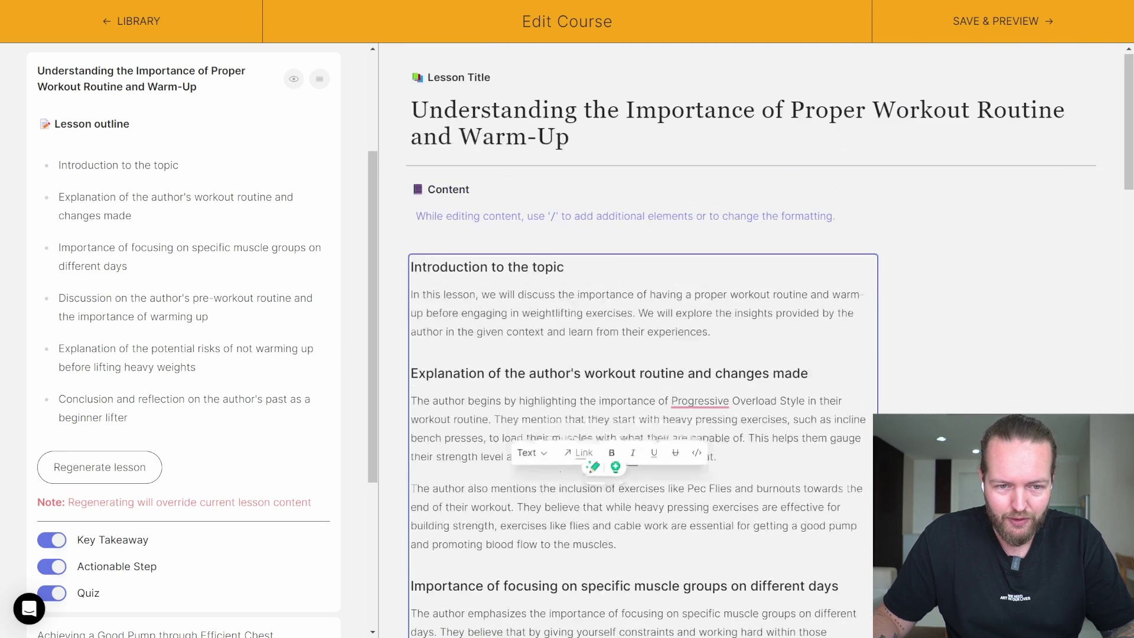
# Embed the YouTube workout video on a new line above lesson 1's first heading.
pyautogui.click(412, 267)
pyautogui.press('Return')
pyautogui.press('Up')
pyautogui.write('/')
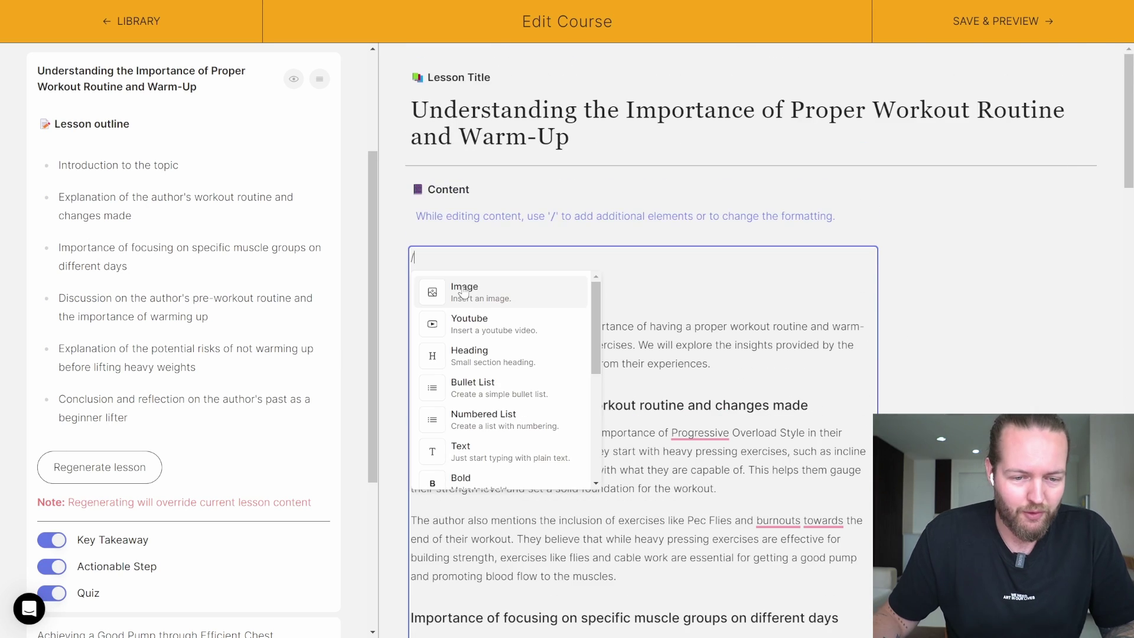
pyautogui.click(491, 322)
pyautogui.click(559, 319)
pyautogui.hotkey('ctrl', 'v')
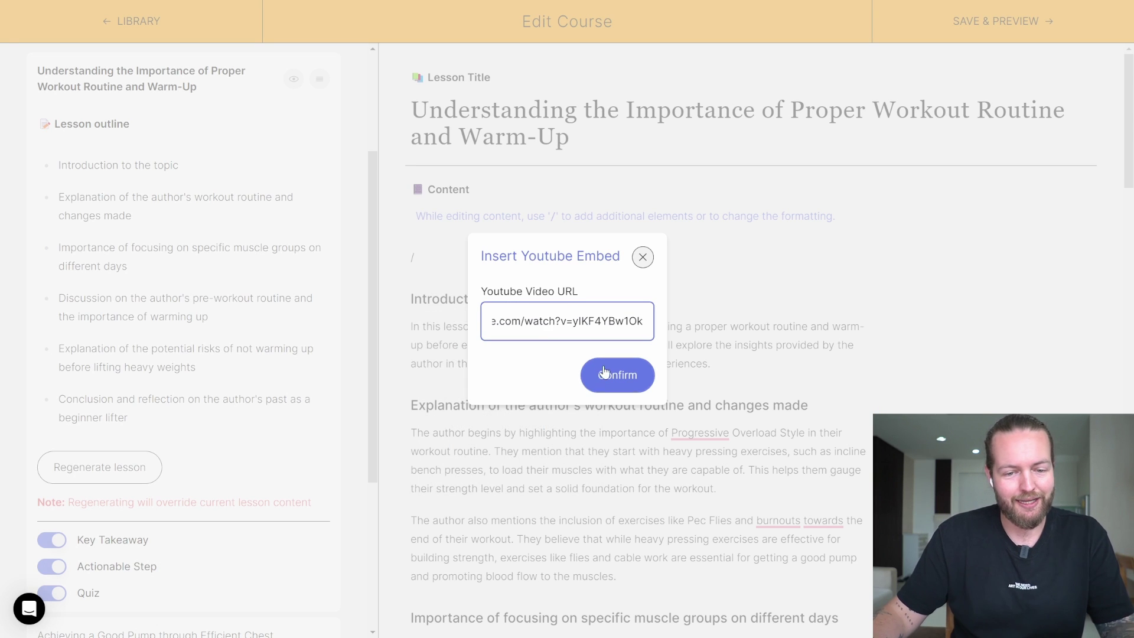
pyautogui.click(609, 375)
# Open the Image insert dialog at the end of the lesson text and close it without adding one.
pyautogui.hotkey('ctrl', 'End')
pyautogui.press('Return')
pyautogui.write('/')
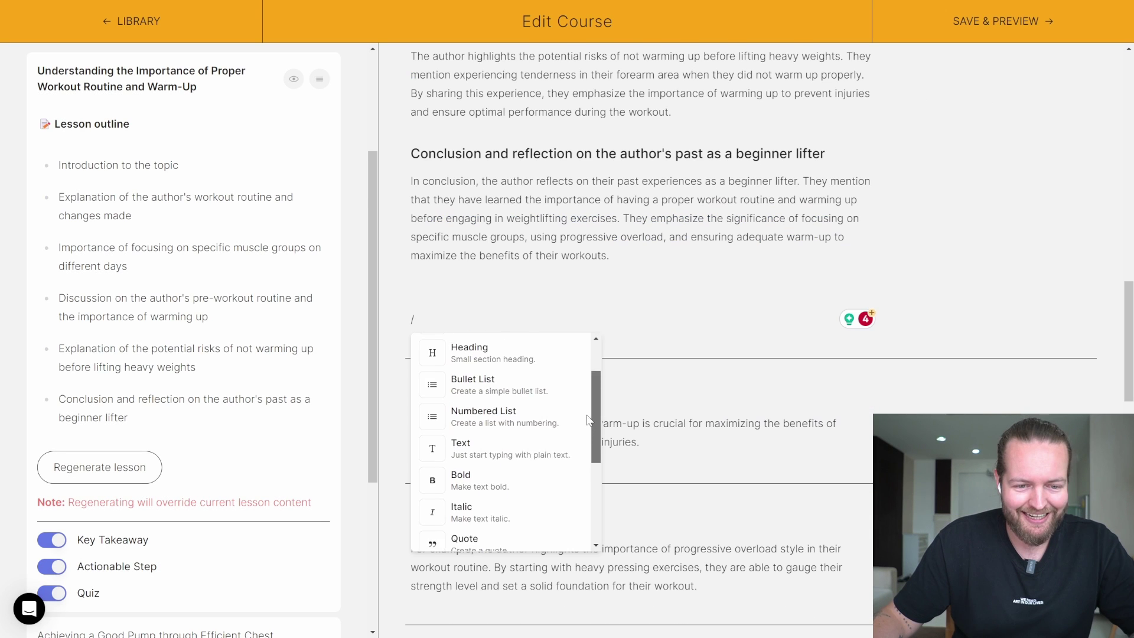
pyautogui.scroll(3, 587, 377)
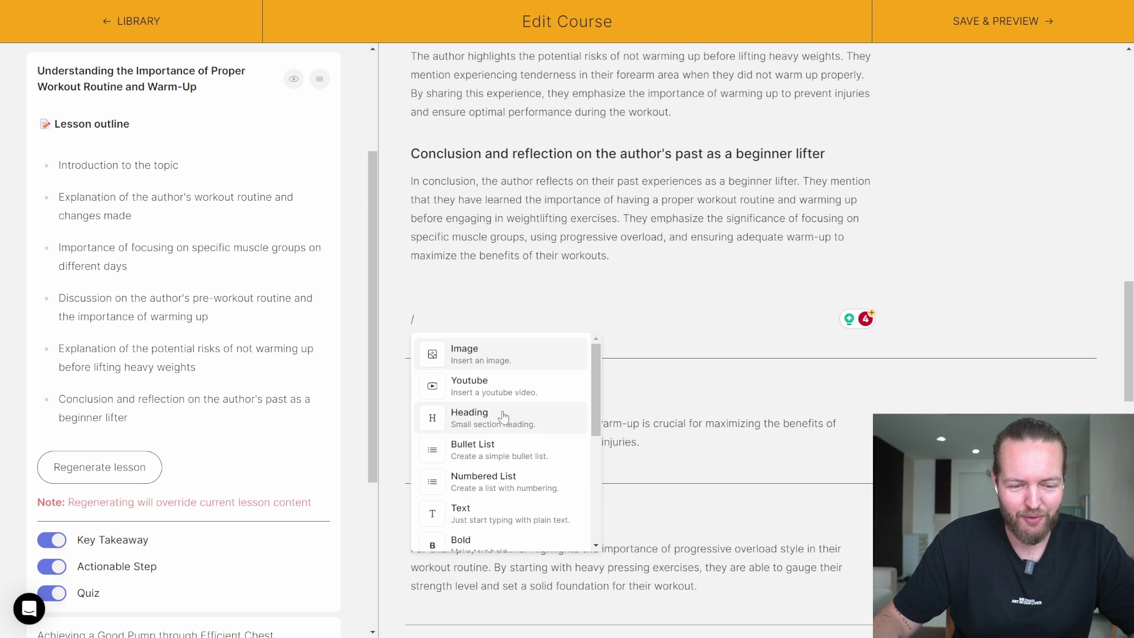
pyautogui.scroll(-2, 501, 434)
pyautogui.scroll(2, 505, 449)
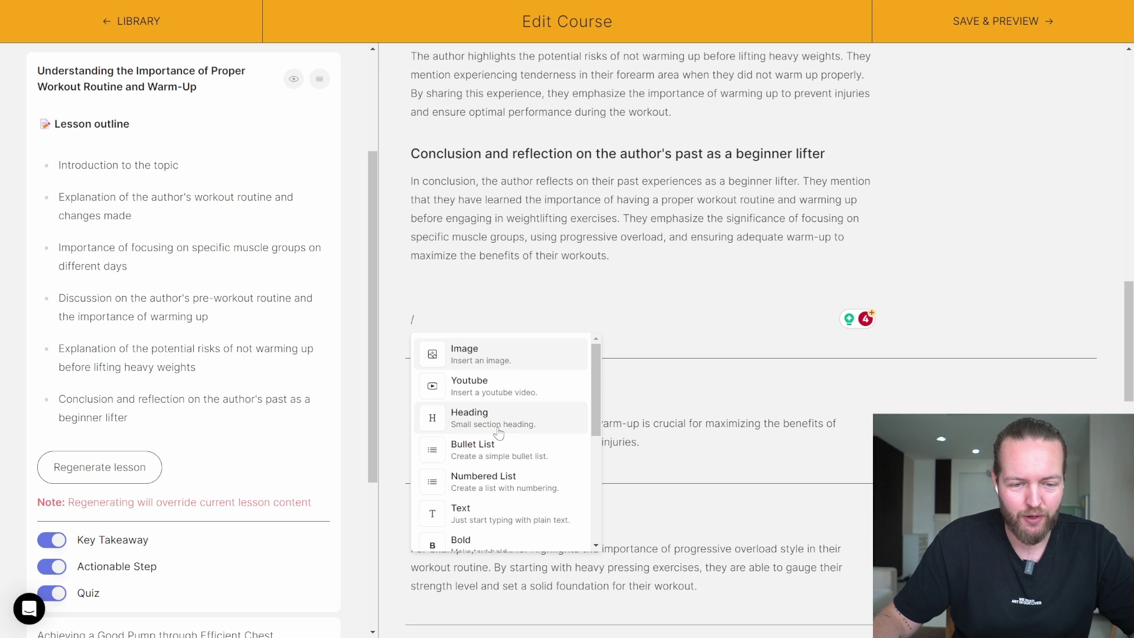
pyautogui.click(500, 364)
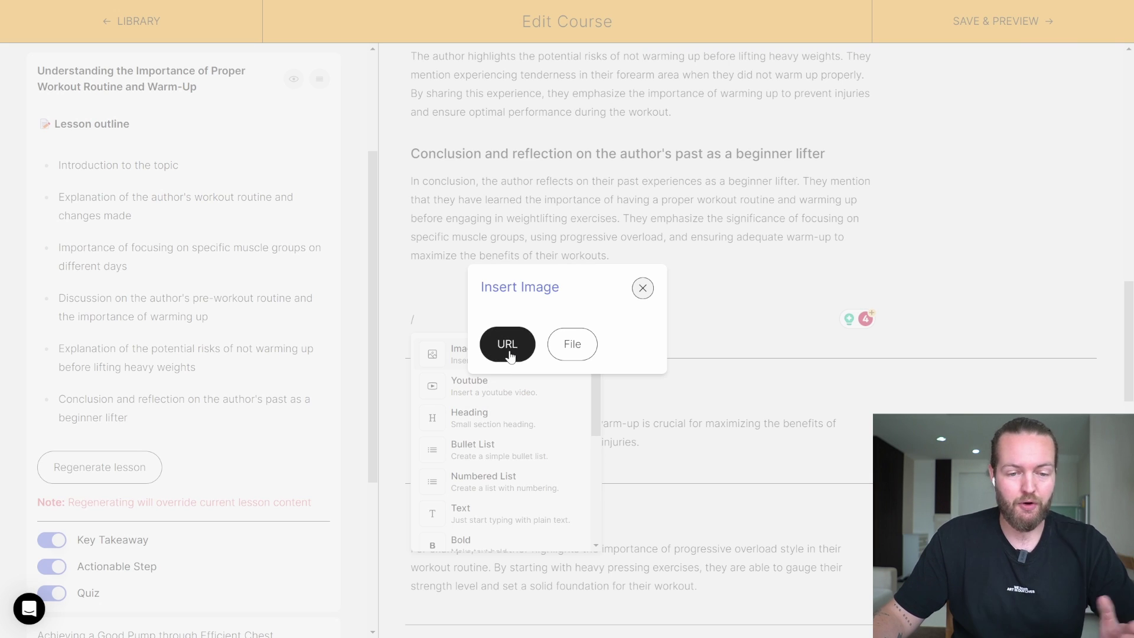
pyautogui.click(643, 288)
pyautogui.scroll(-5, 331, 378)
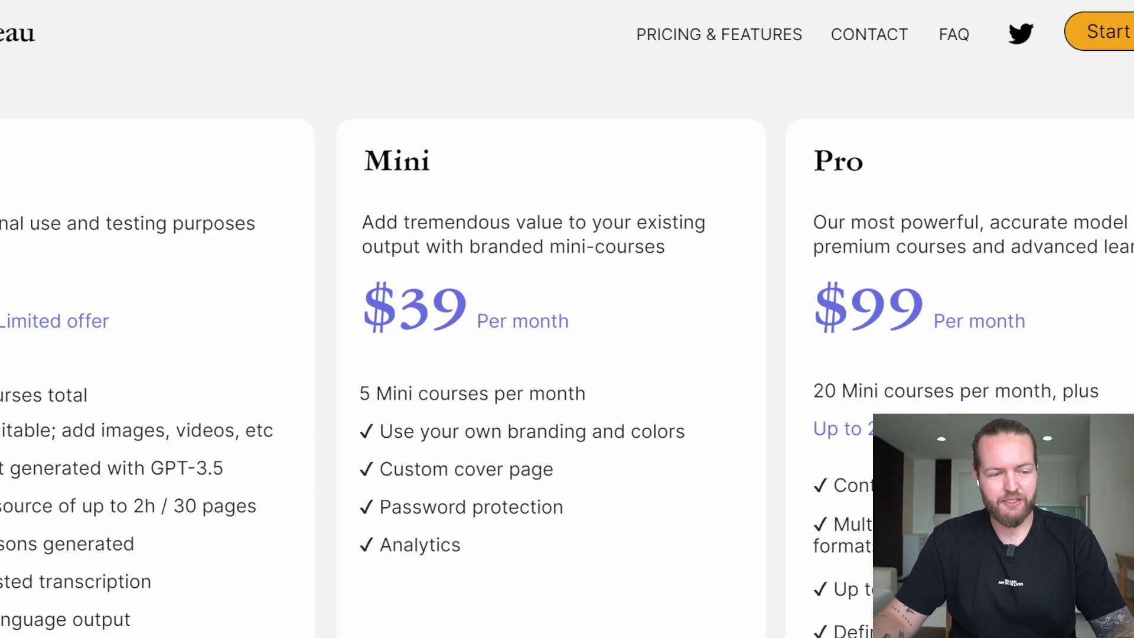
# Review Courseau's pricing plans ($39, GPT-4 in Pro), then drag the C logo into the S row.
pyautogui.moveTo(8, 225); pyautogui.dragTo(118, 328)
pyautogui.click(38, 389)
pyautogui.scroll(-2, 76, 355)
pyautogui.moveTo(370, 243); pyautogui.dragTo(595, 254)
pyautogui.click(596, 254)
pyautogui.scroll(2, 607, 253)
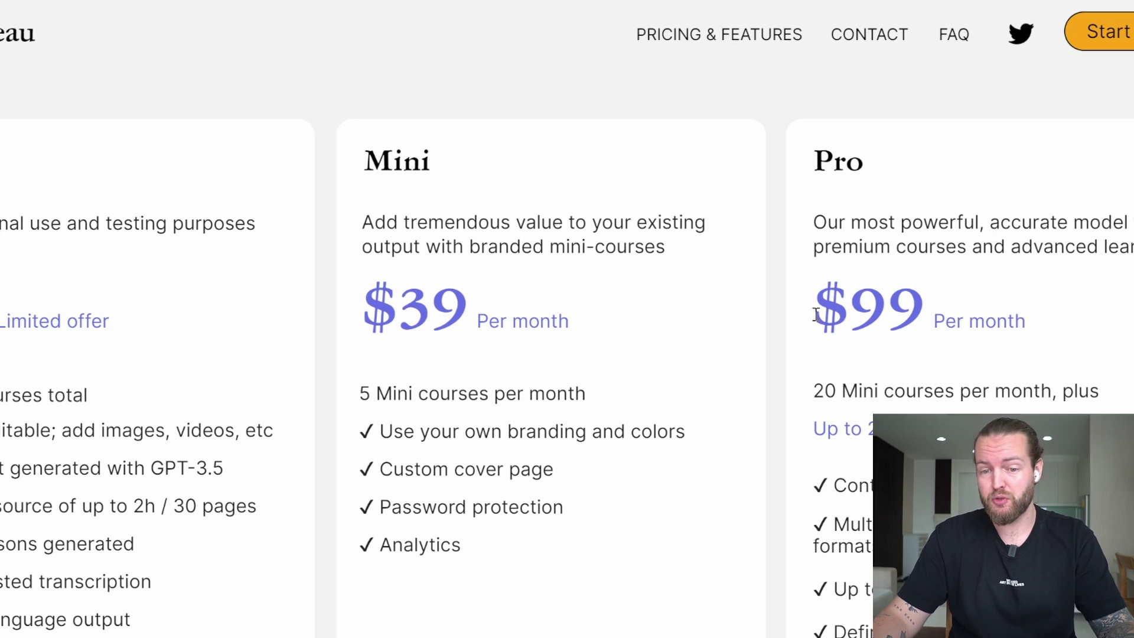
pyautogui.moveTo(815, 313); pyautogui.dragTo(1043, 320)
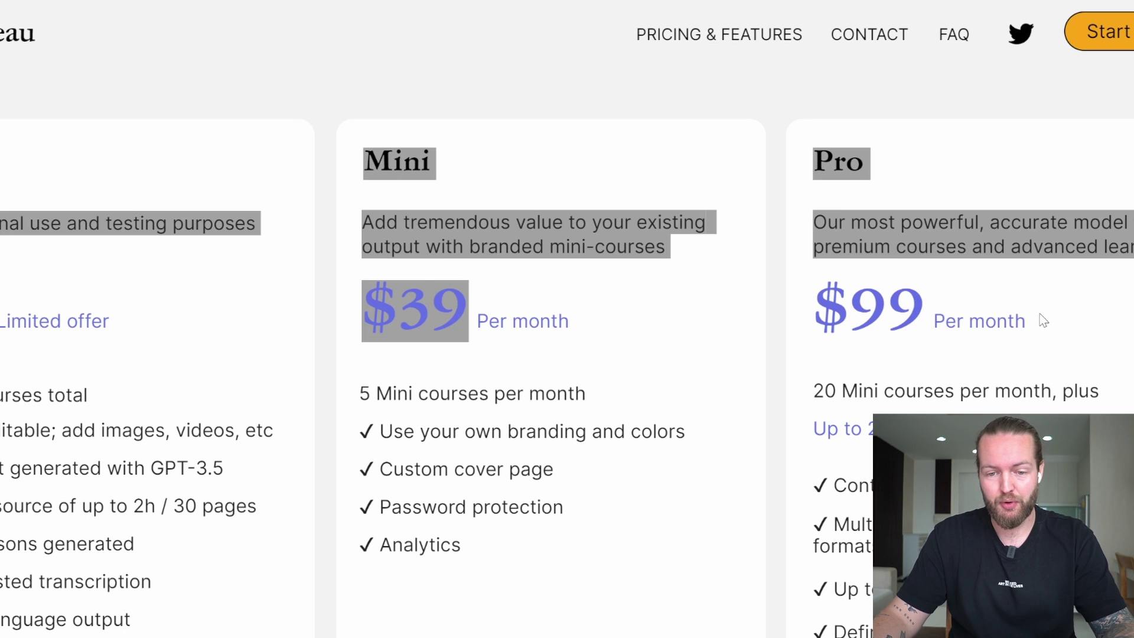
pyautogui.click(1081, 328)
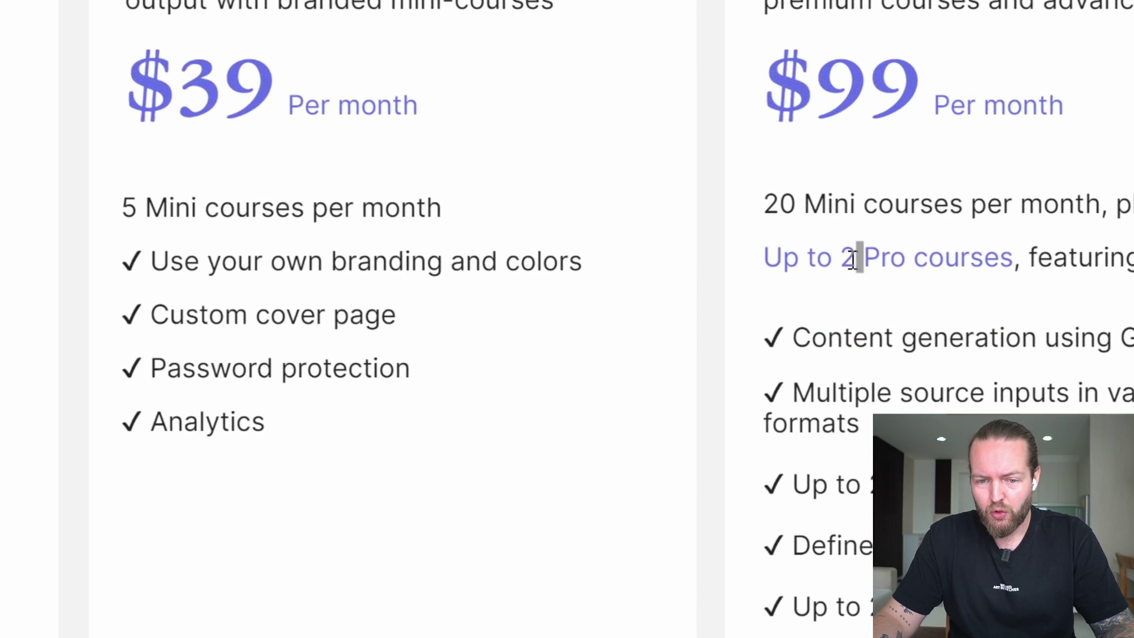
pyautogui.moveTo(867, 251); pyautogui.dragTo(970, 258)
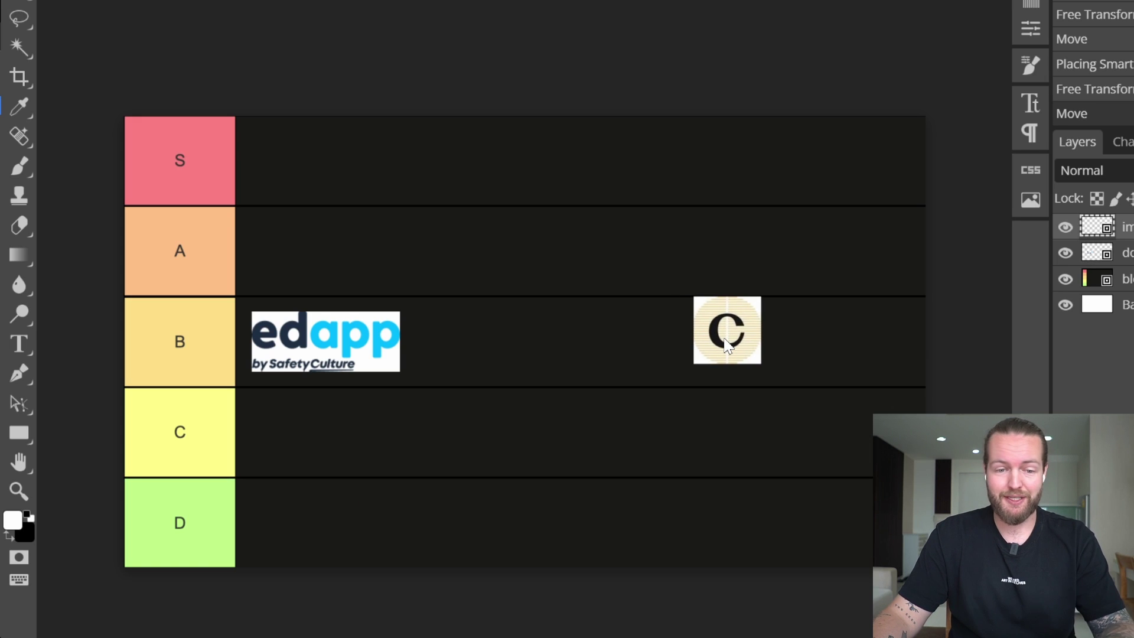
pyautogui.moveTo(727, 346); pyautogui.dragTo(304, 176)
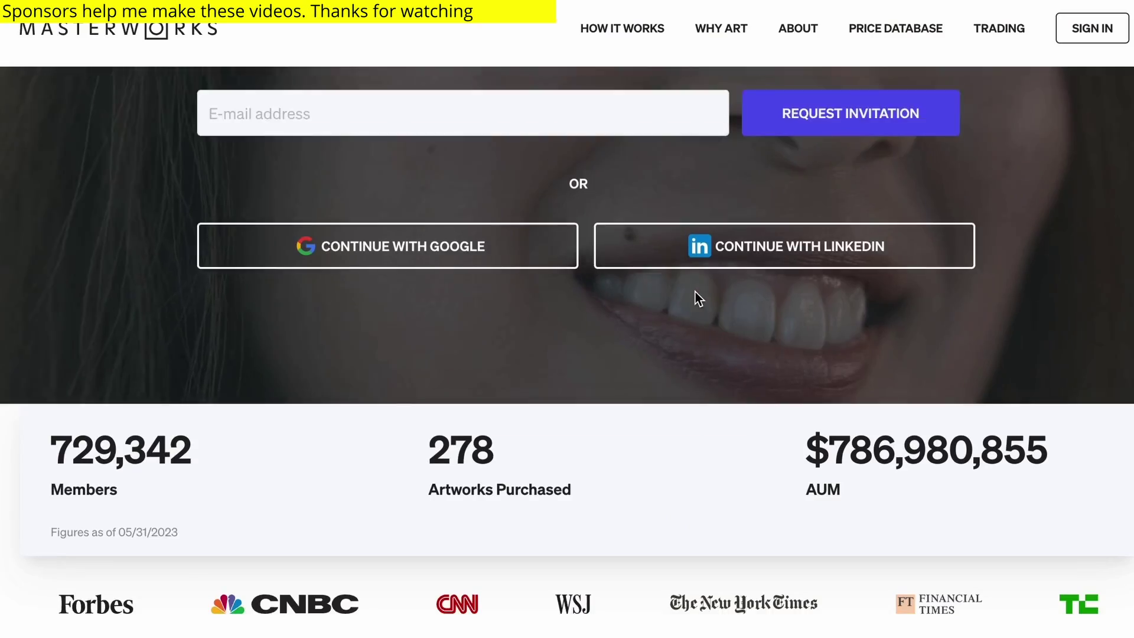
# Scroll down the Masterworks offerings to the sold-out artwork listings.
pyautogui.scroll(-2, 696, 292)
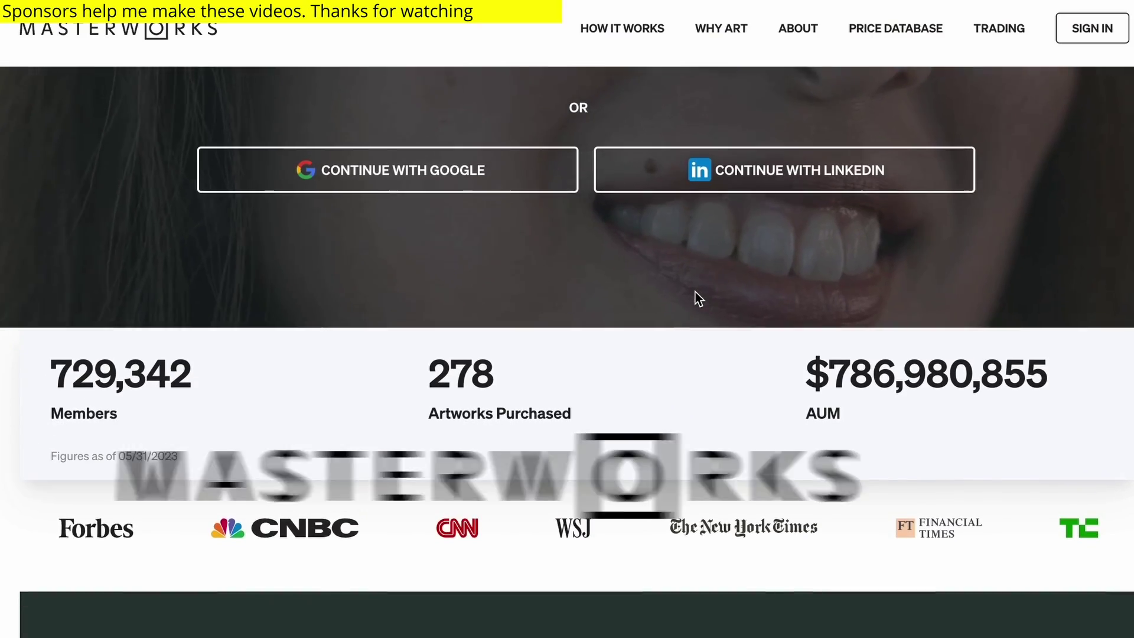
pyautogui.scroll(-3, 694, 291)
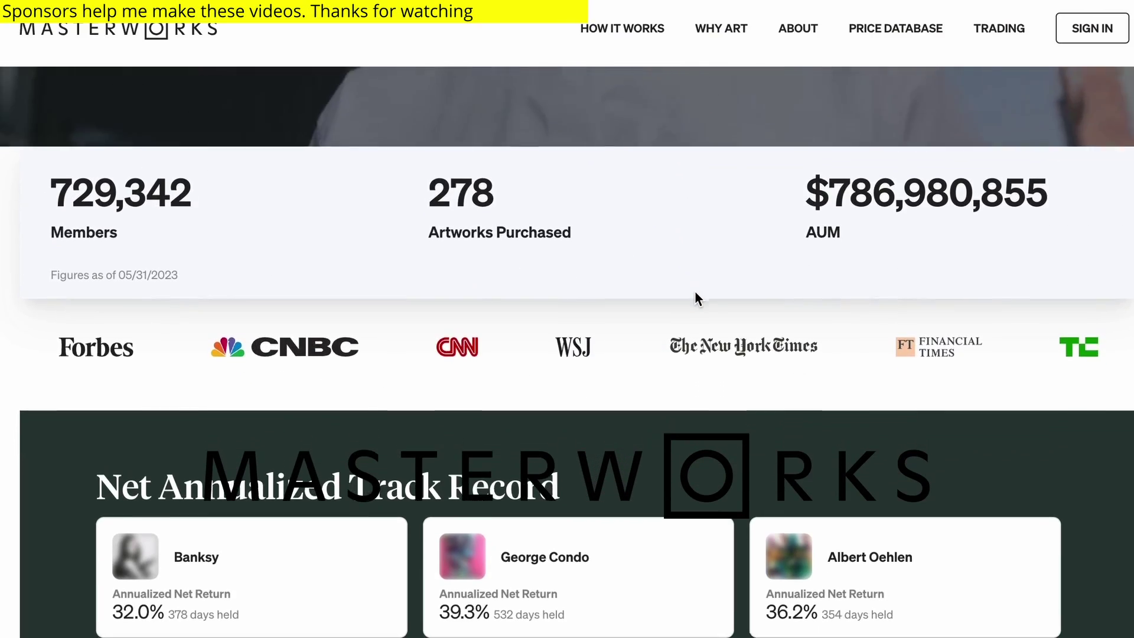
pyautogui.scroll(-5, 696, 295)
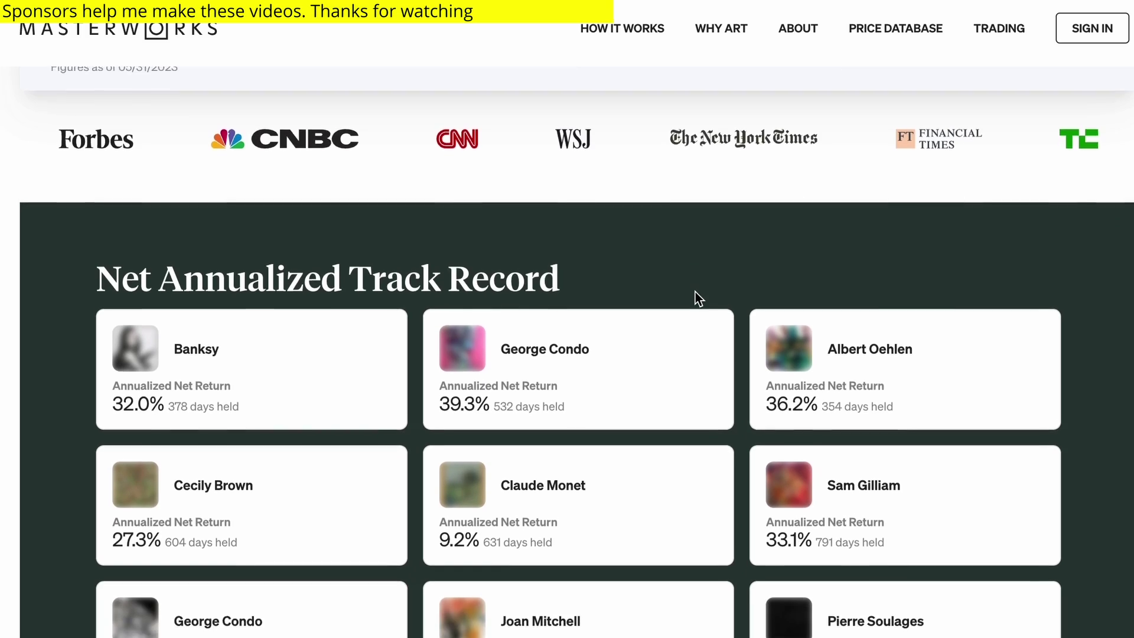
pyautogui.scroll(-1, 694, 290)
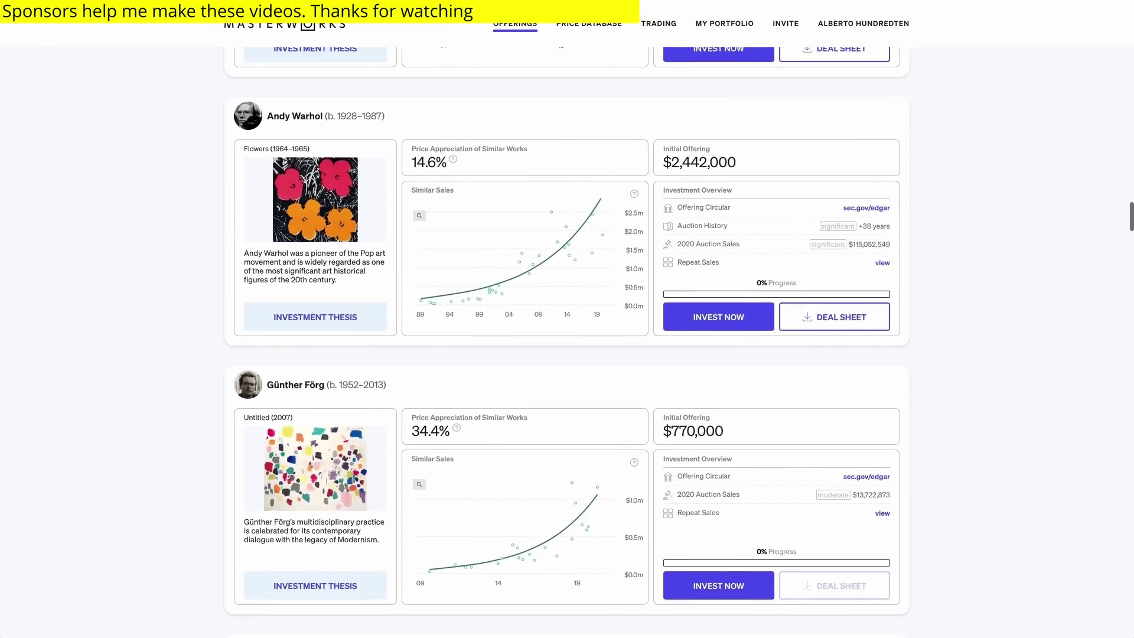
pyautogui.scroll(-3, 567, 319)
pyautogui.scroll(-10, 567, 319)
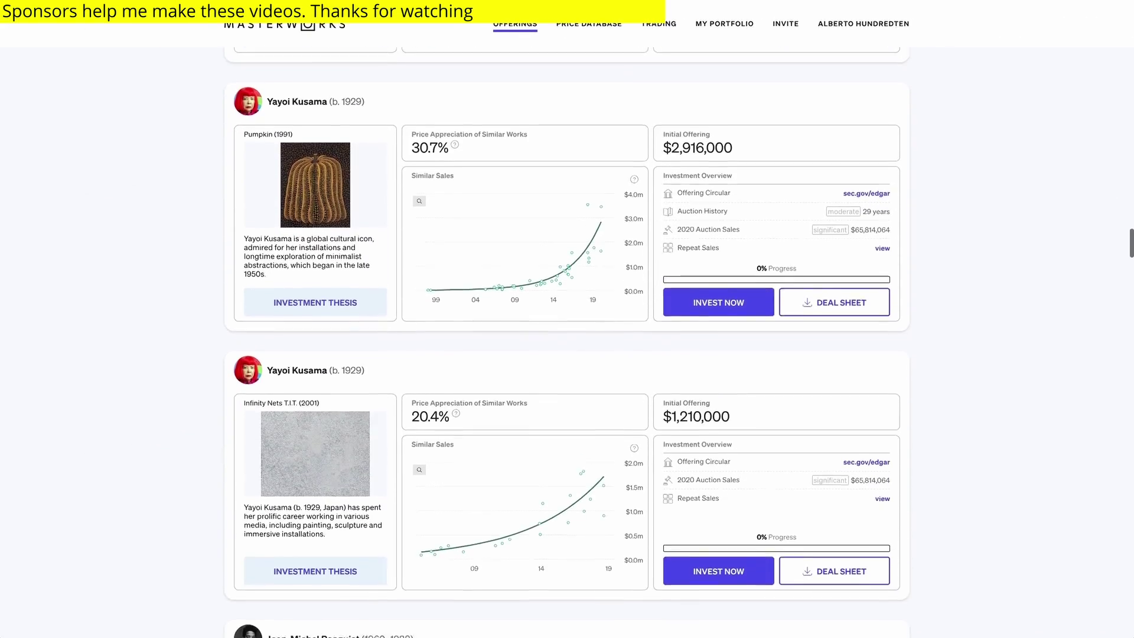
pyautogui.scroll(-5, 567, 319)
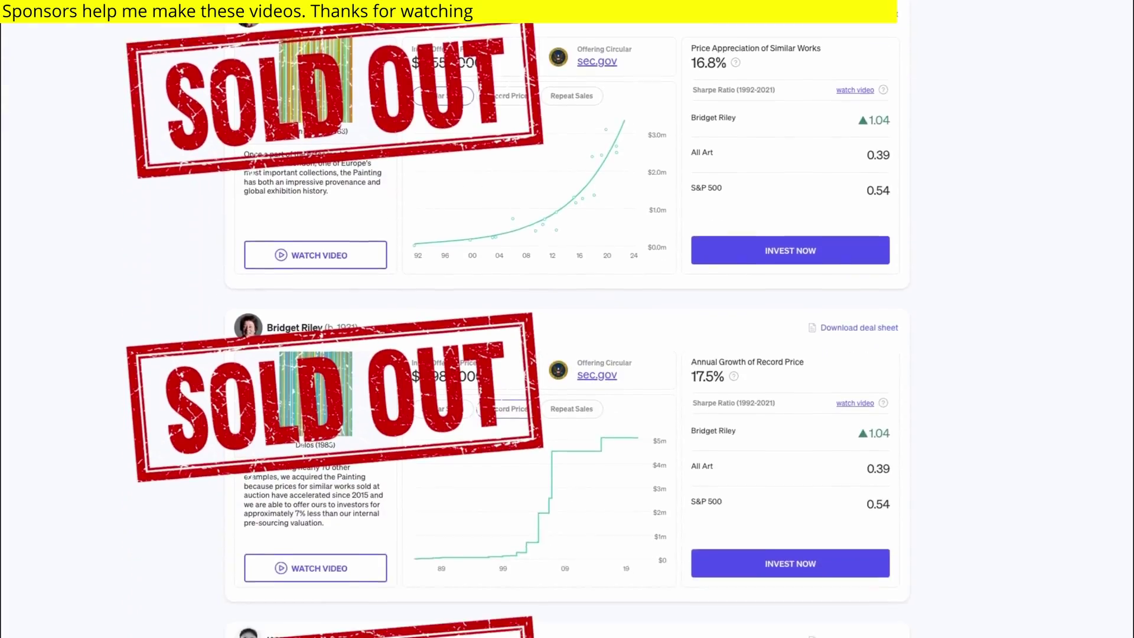
pyautogui.scroll(-15, 567, 319)
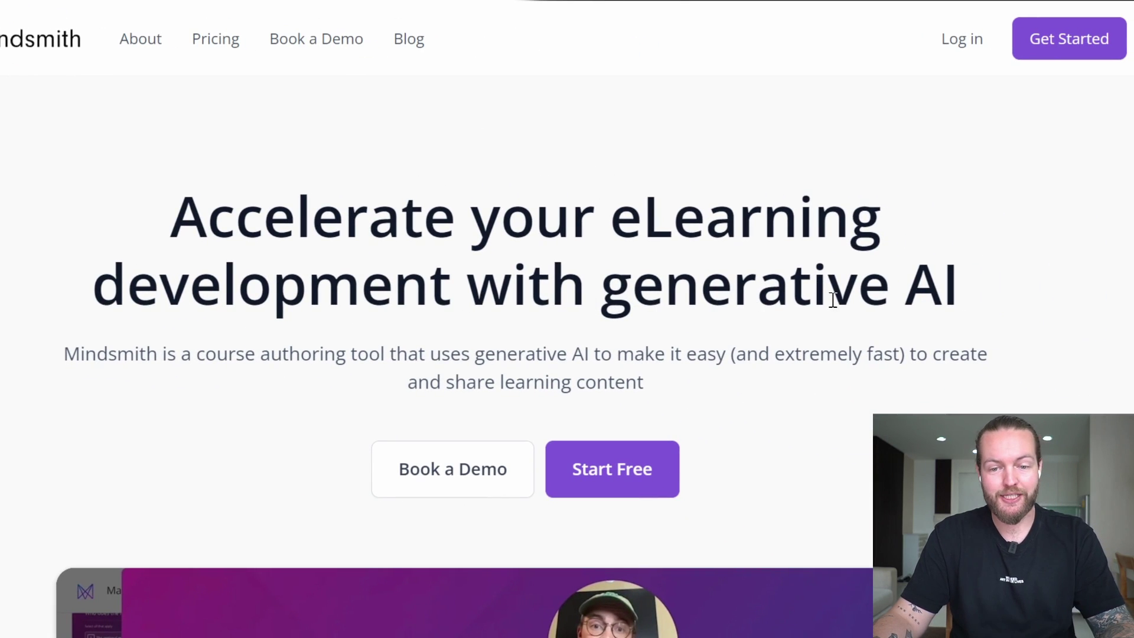
# Highlight 'course authoring tool' on Mindsmith's landing page and scroll through it.
pyautogui.moveTo(198, 355); pyautogui.dragTo(388, 350)
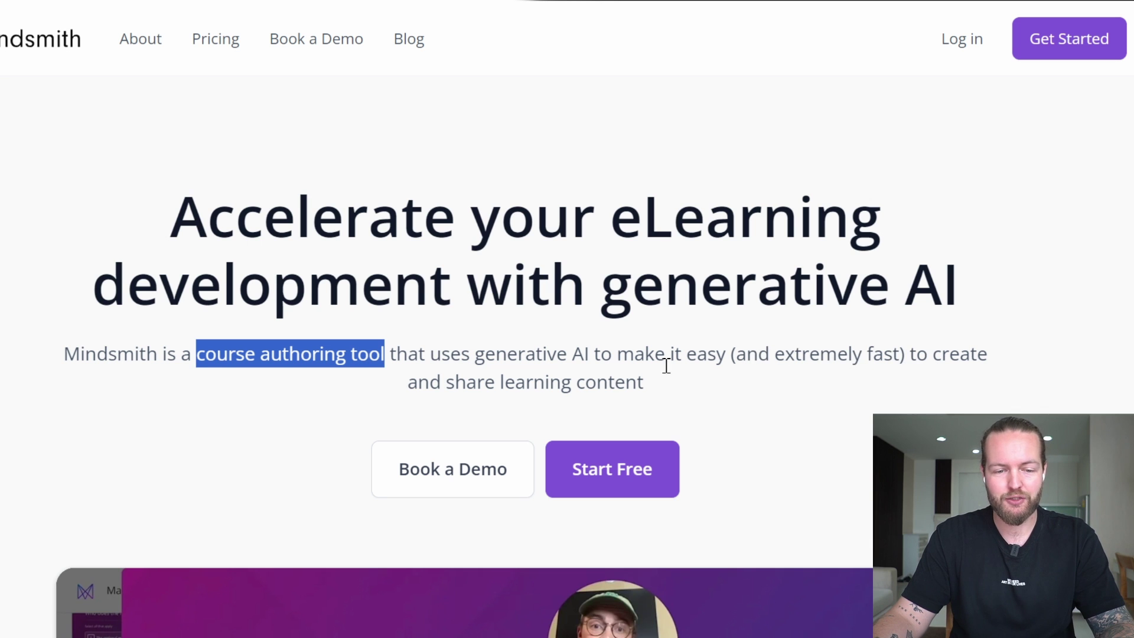
pyautogui.scroll(-10, 487, 391)
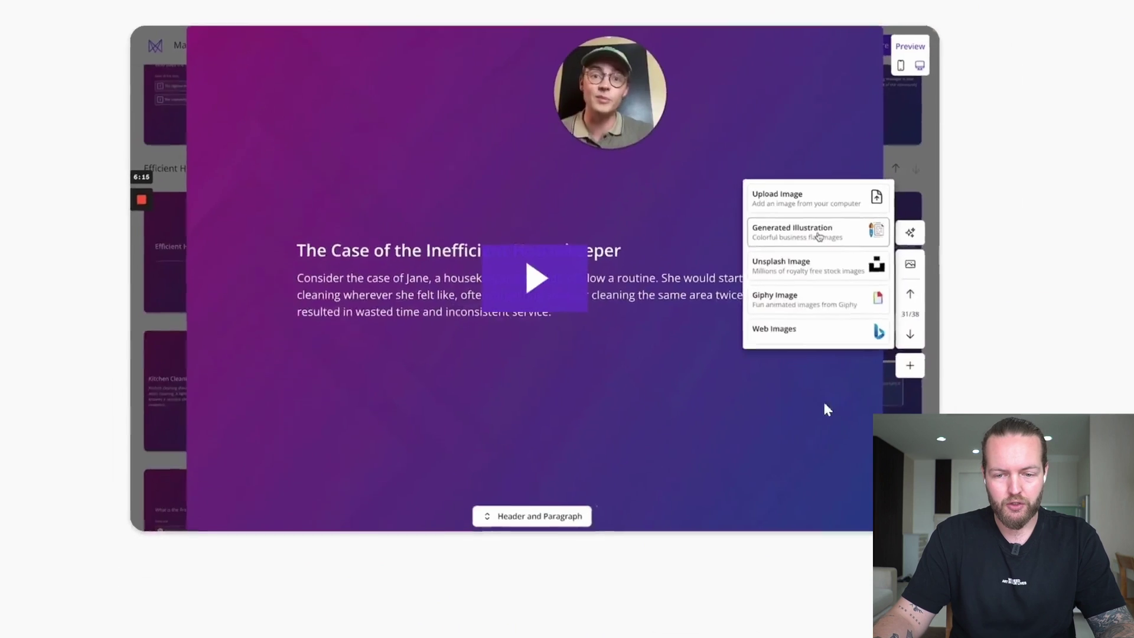
pyautogui.scroll(-15, 563, 287)
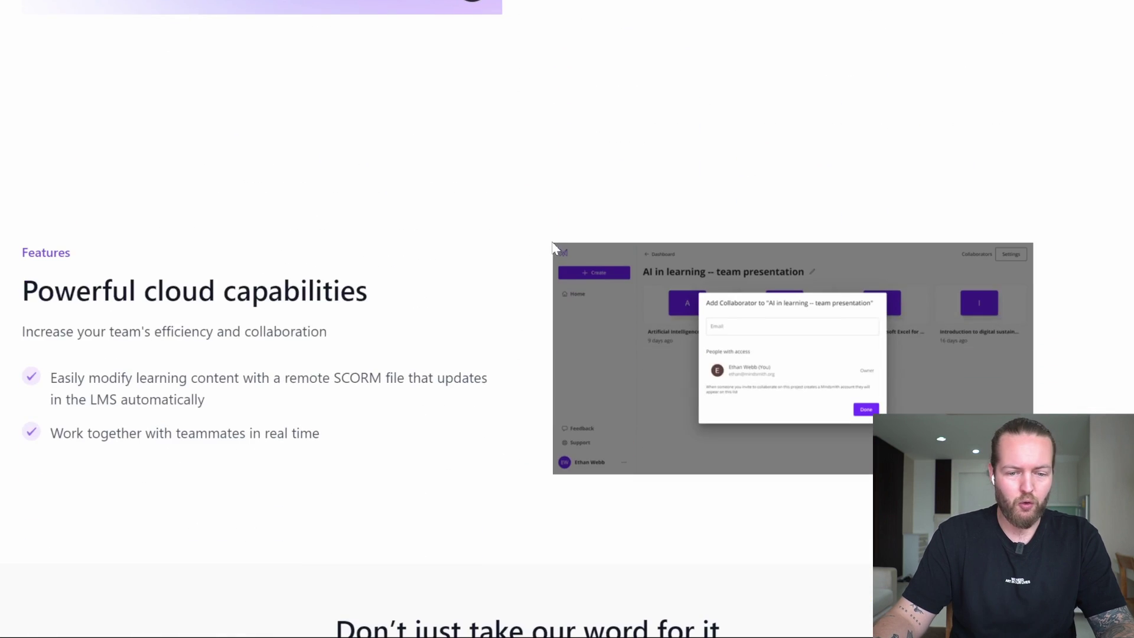
pyautogui.scroll(-20, 544, 247)
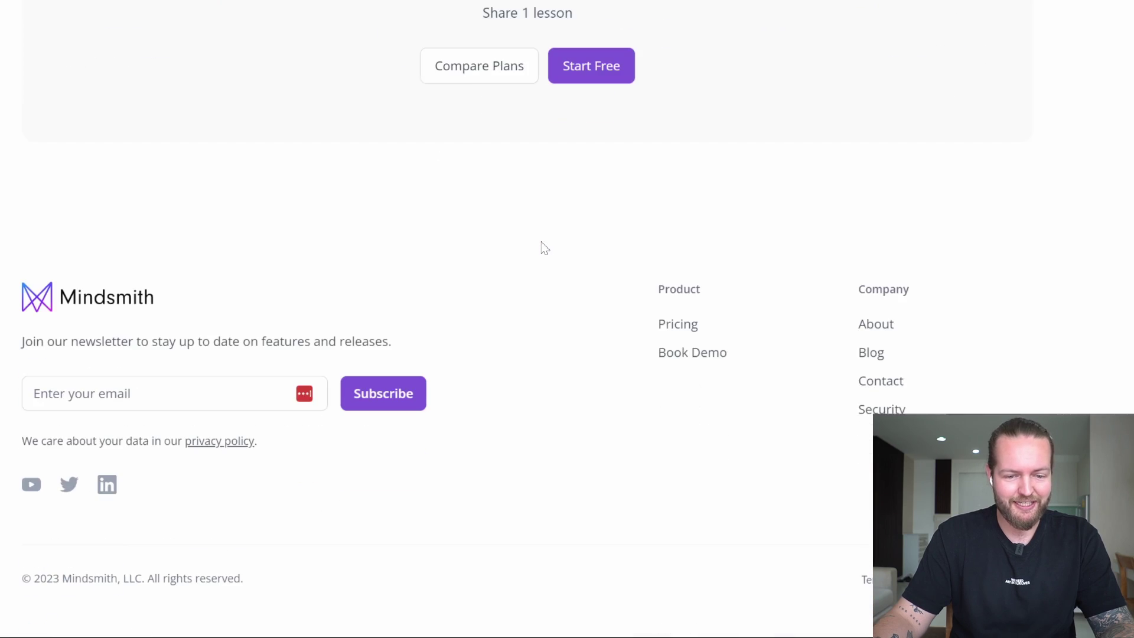
# Sign up for a free Mindsmith account and submit the onboarding answers.
pyautogui.press('Home')
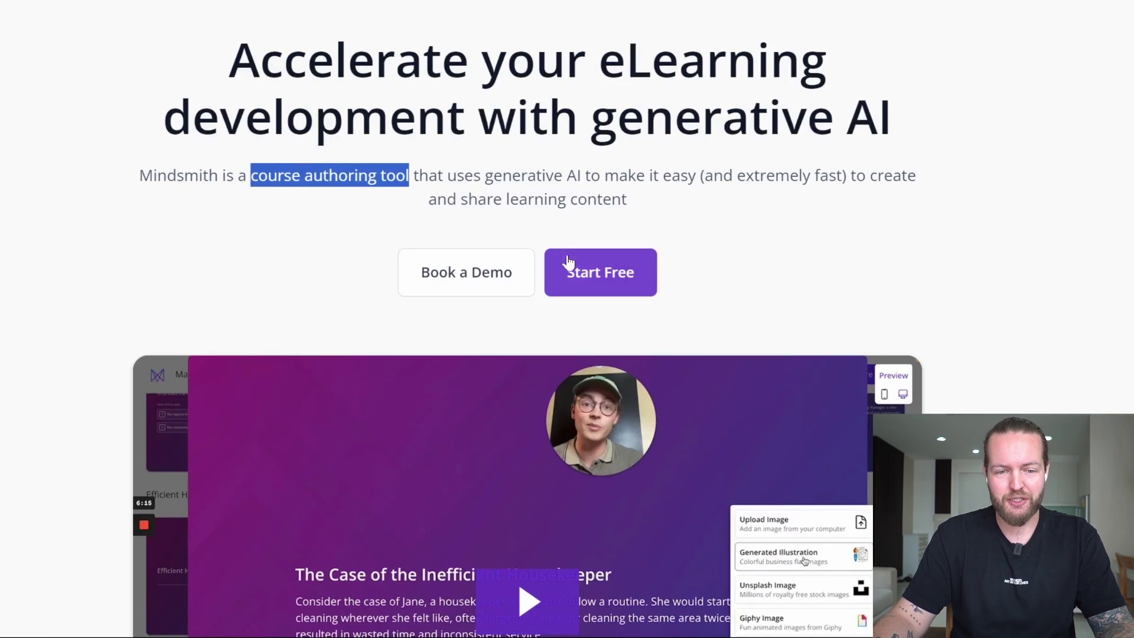
pyautogui.click(602, 277)
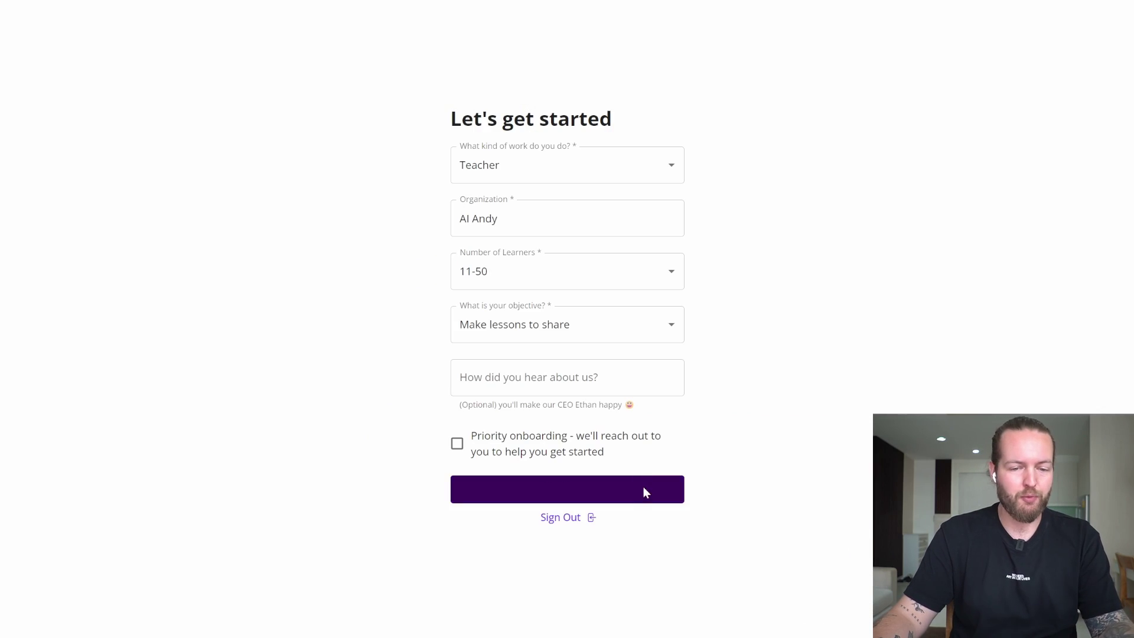
pyautogui.click(645, 490)
# Complete the topic 'How to create a snake game in Python using ChatGPT' and generate the lesson.
pyautogui.click(98, 375)
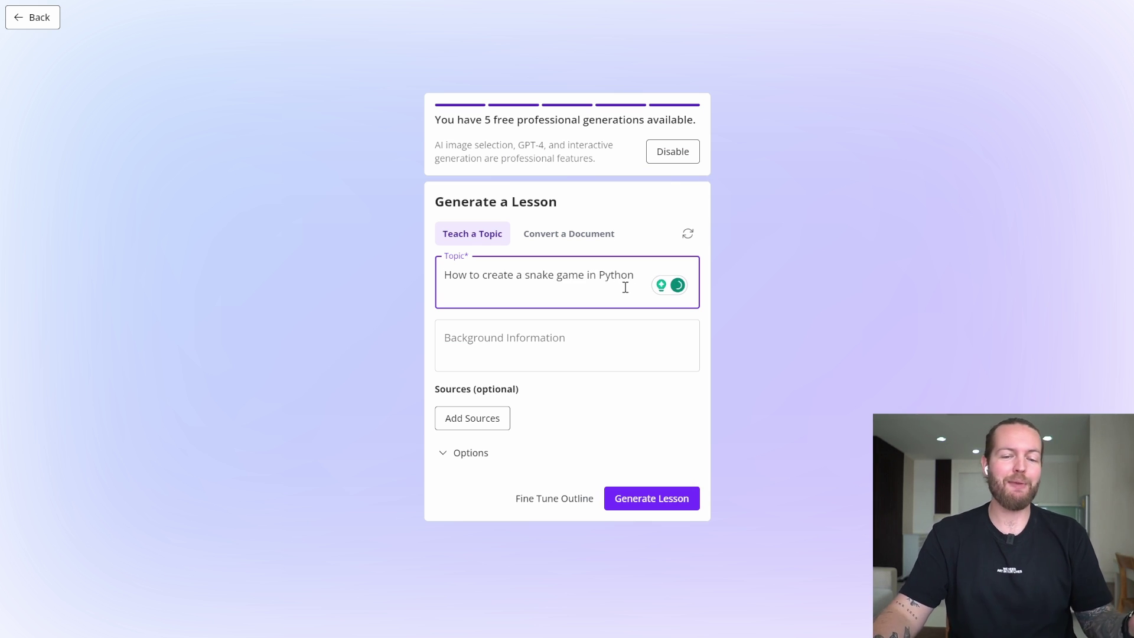
pyautogui.write('using Chatgp')
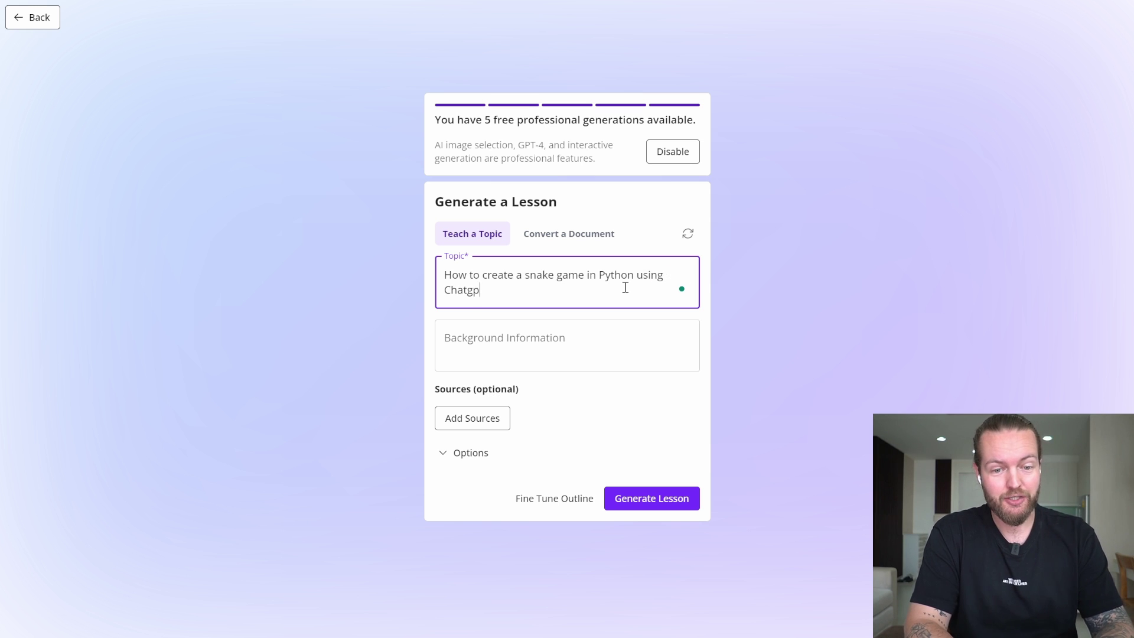
pyautogui.press('BackSpace')
pyautogui.press('BackSpace')
pyautogui.write('GPT')
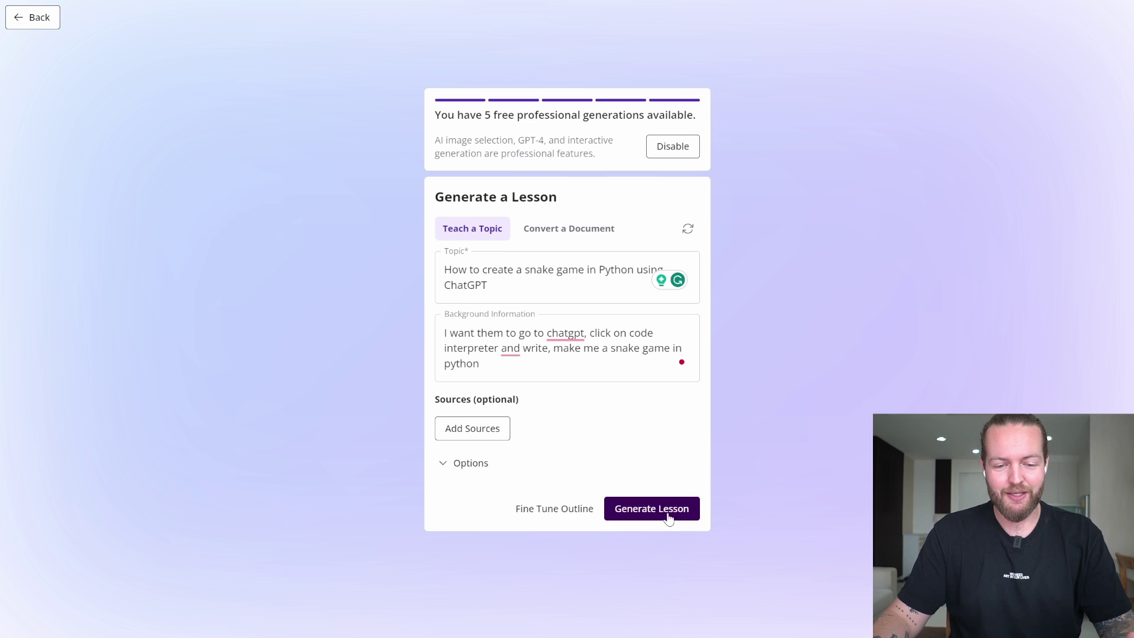
pyautogui.click(654, 508)
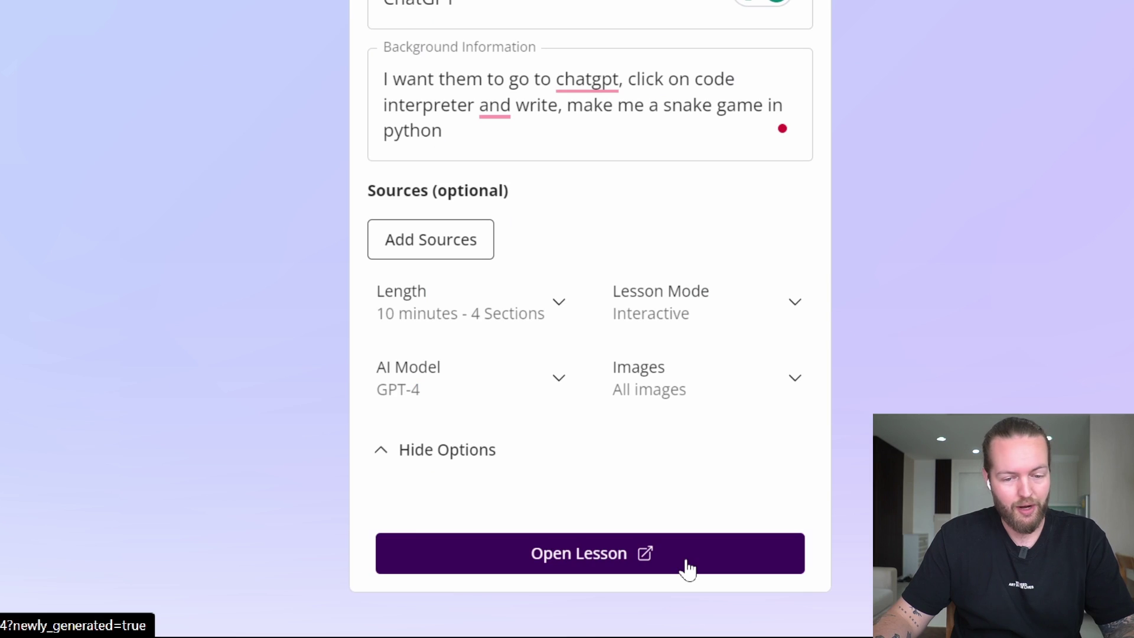
# Open the generated snake game lesson, begin it and advance through the opening slides.
pyautogui.click(683, 566)
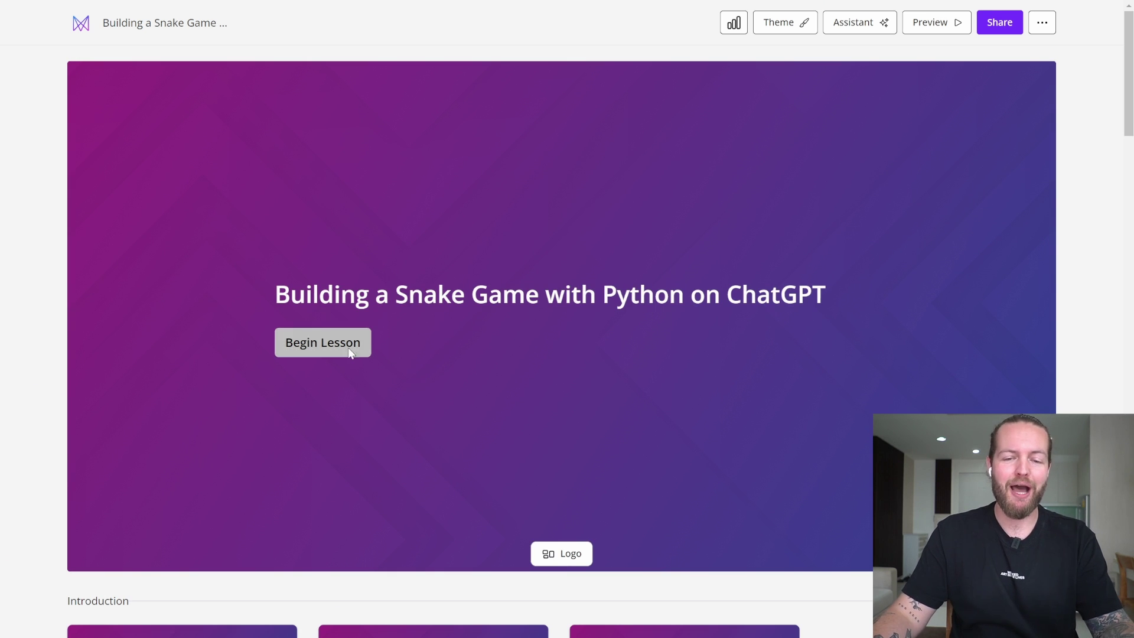
pyautogui.click(348, 343)
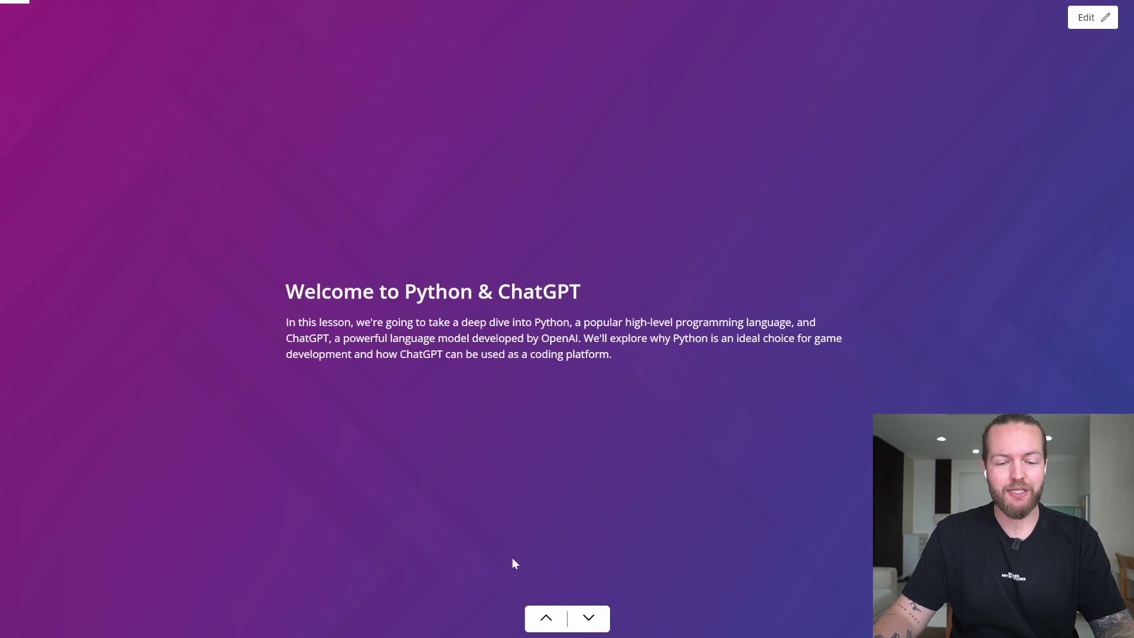
pyautogui.scroll(-2, 529, 572)
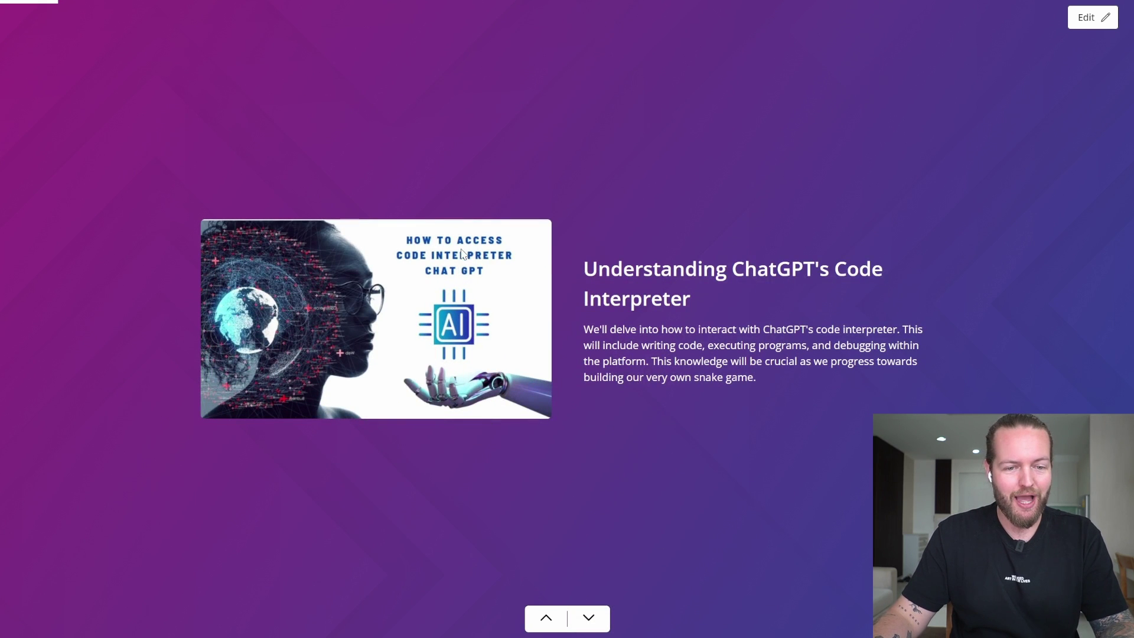
pyautogui.click(578, 616)
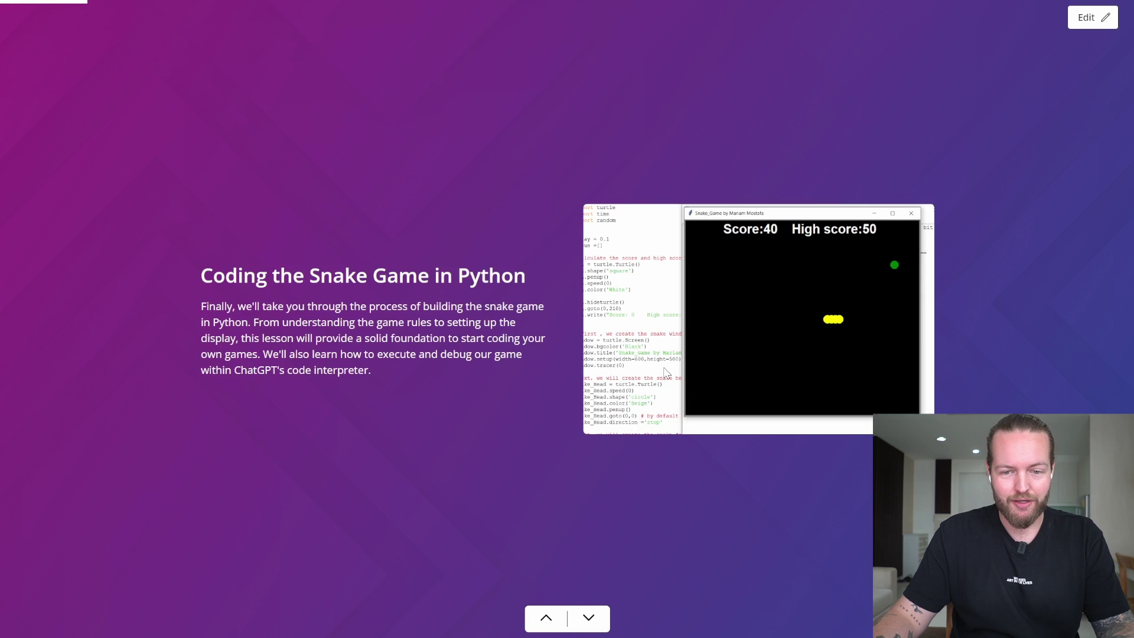
pyautogui.scroll(-1, 665, 373)
# Answer and check the first quiz question, then advance to the Code Interpreter quiz.
pyautogui.click(416, 292)
pyautogui.click(335, 413)
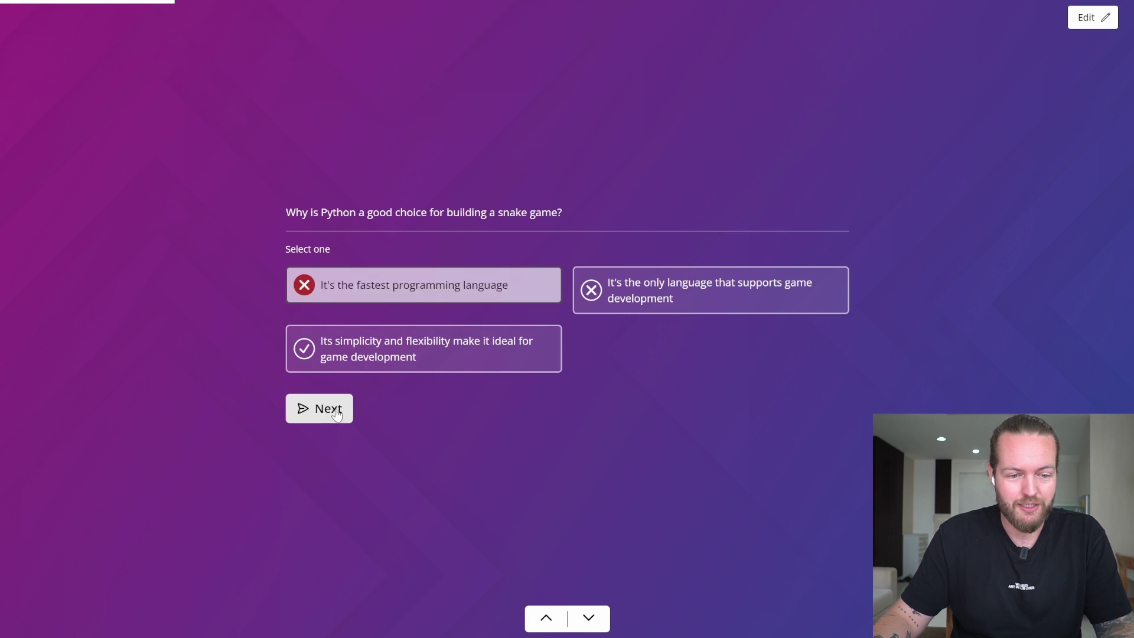
pyautogui.click(589, 617)
pyautogui.click(590, 618)
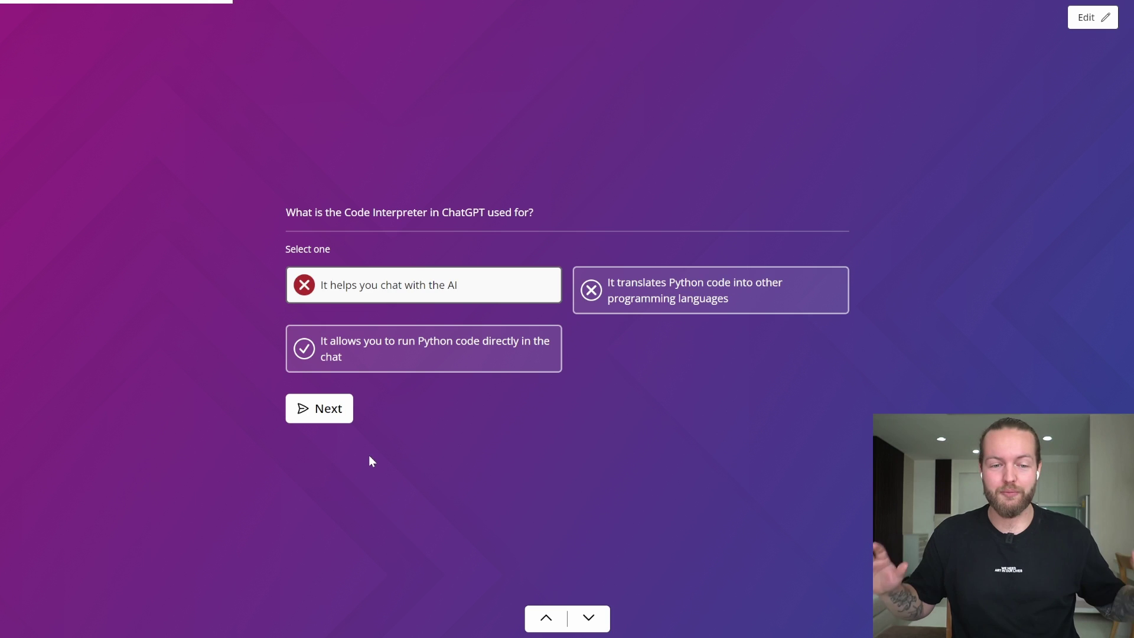
# Flip the Python, ChatGPT and Code Interpreter Key Concepts cards to their descriptions.
pyautogui.click(589, 618)
pyautogui.click(589, 617)
pyautogui.click(375, 342)
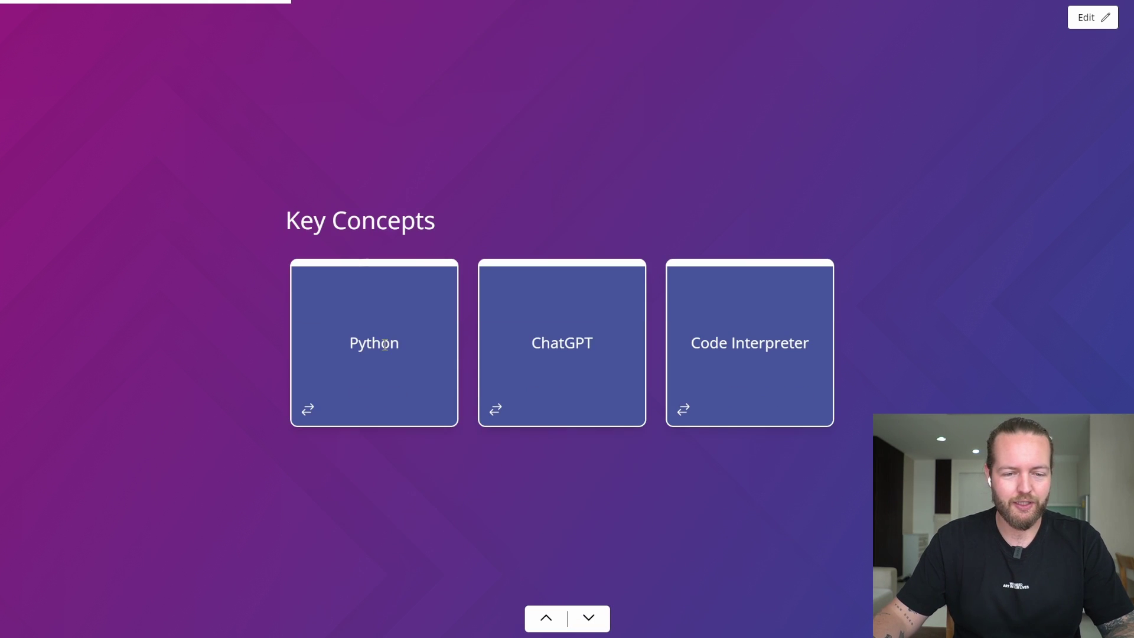
pyautogui.click(572, 372)
pyautogui.click(718, 361)
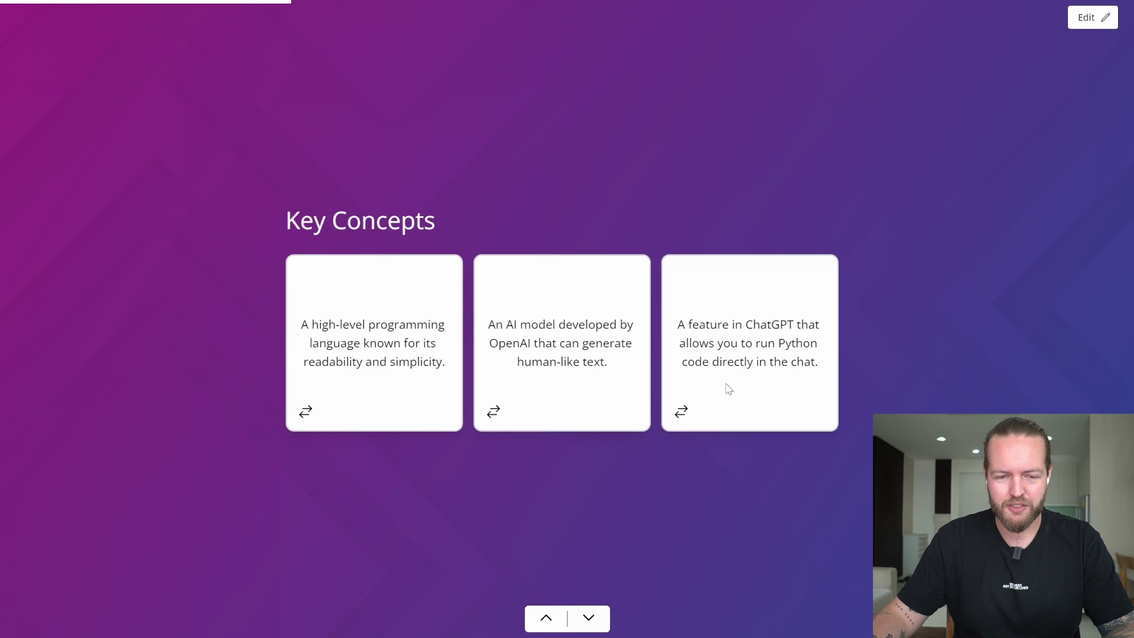
# Expand Steps 1 through 4 on the snake game steps slide.
pyautogui.click(589, 618)
pyautogui.click(589, 618)
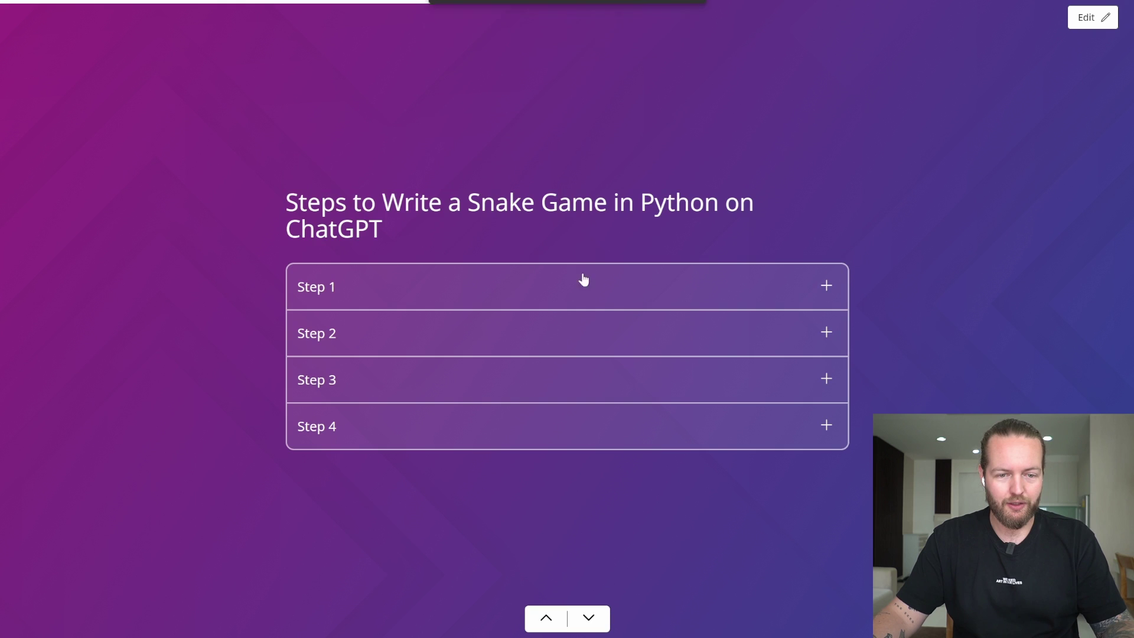
pyautogui.click(591, 277)
pyautogui.click(546, 349)
pyautogui.click(567, 392)
pyautogui.click(590, 449)
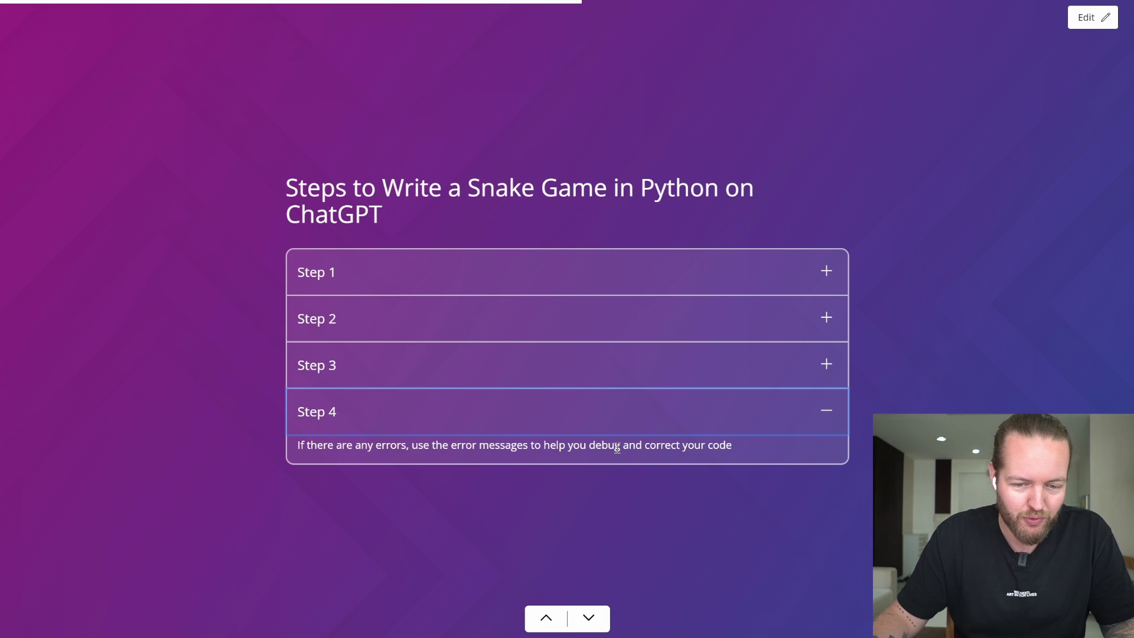
# Advance through the Introduction, Game Rules and Game Loop slides to the collision quiz.
pyautogui.click(589, 618)
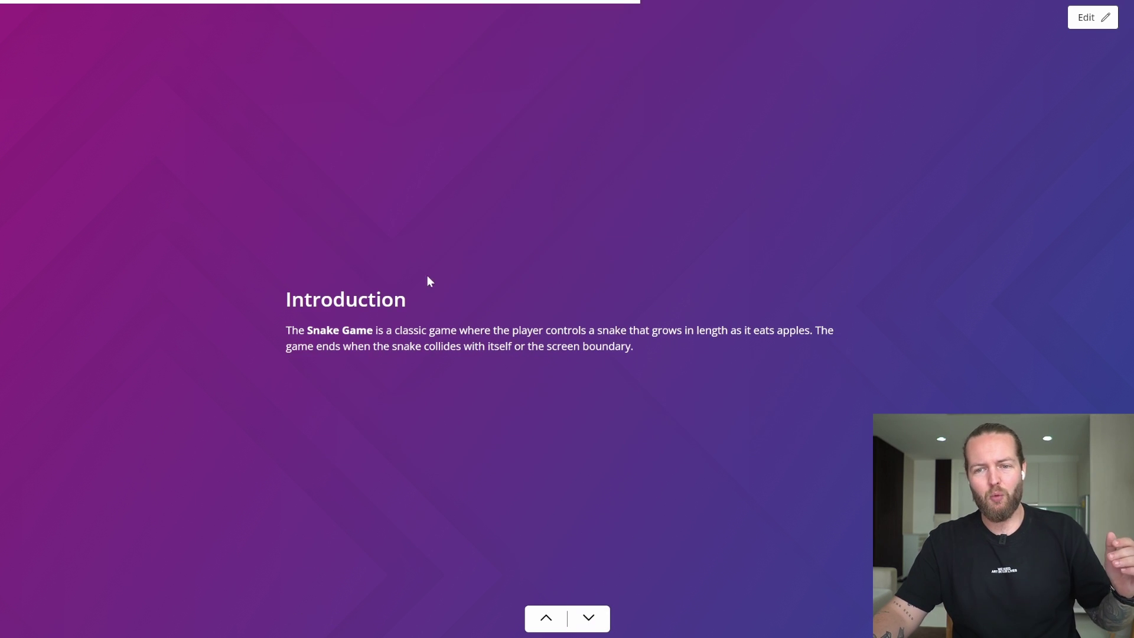
pyautogui.click(589, 617)
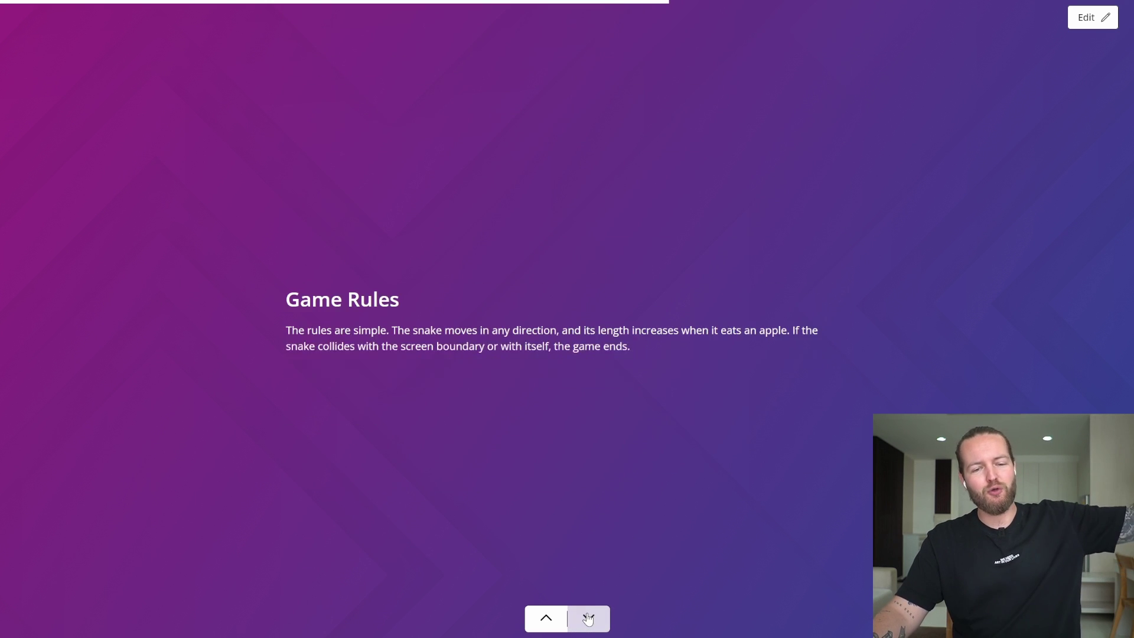
pyautogui.click(588, 617)
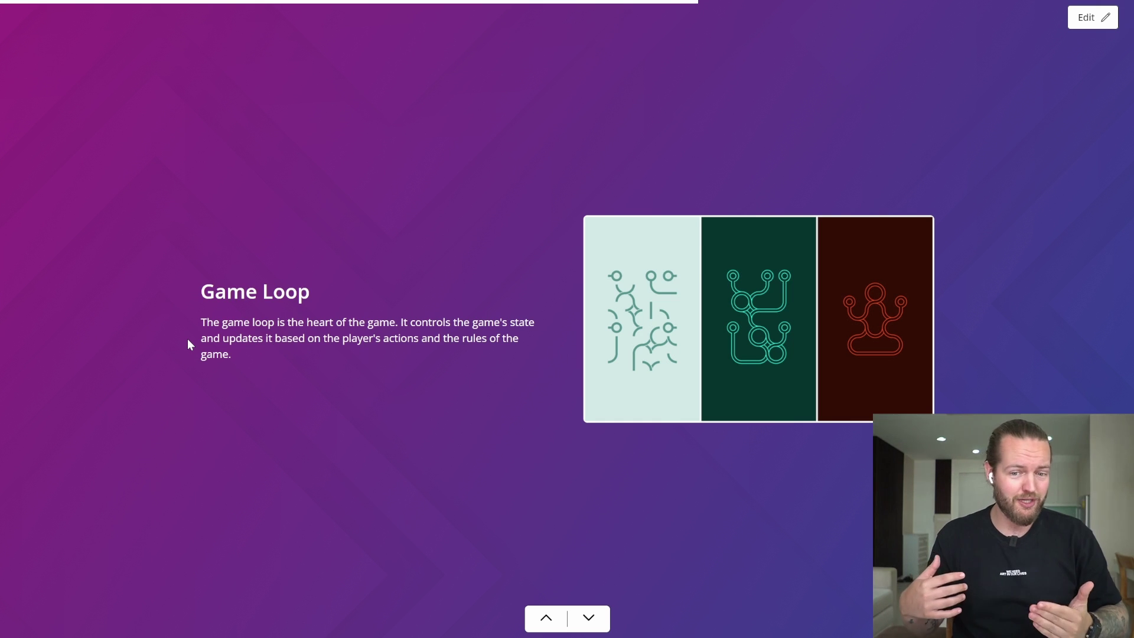
pyautogui.scroll(-1, 661, 557)
# Step back to the Game Rules slide, then forward again to Game Loop.
pyautogui.click(590, 620)
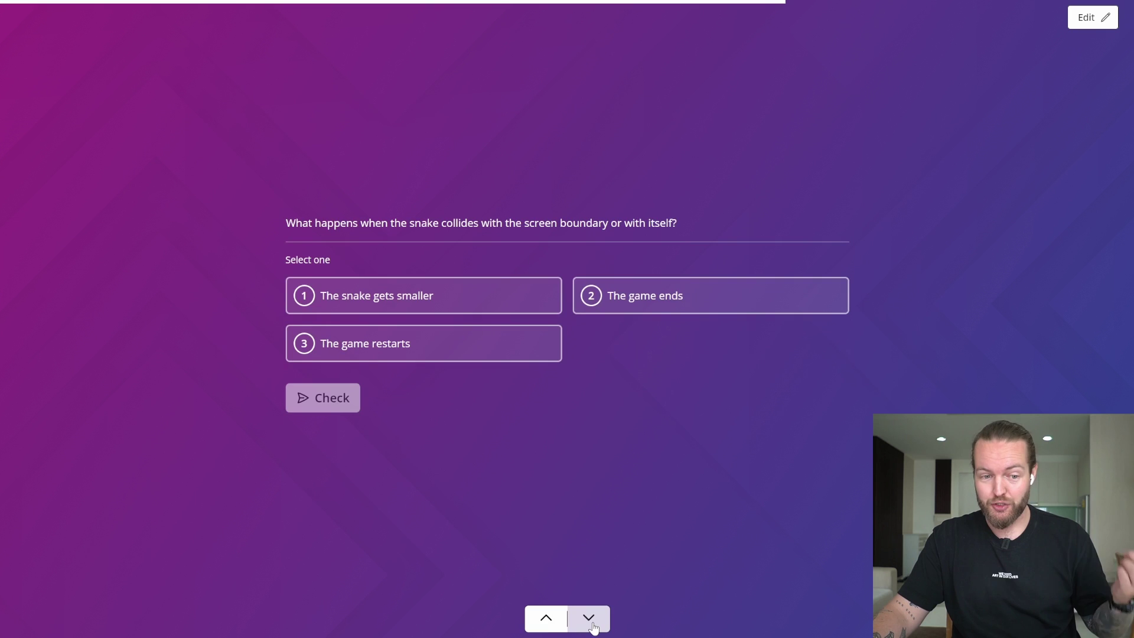
pyautogui.click(544, 620)
pyautogui.click(544, 620)
pyautogui.click(544, 621)
pyautogui.click(589, 620)
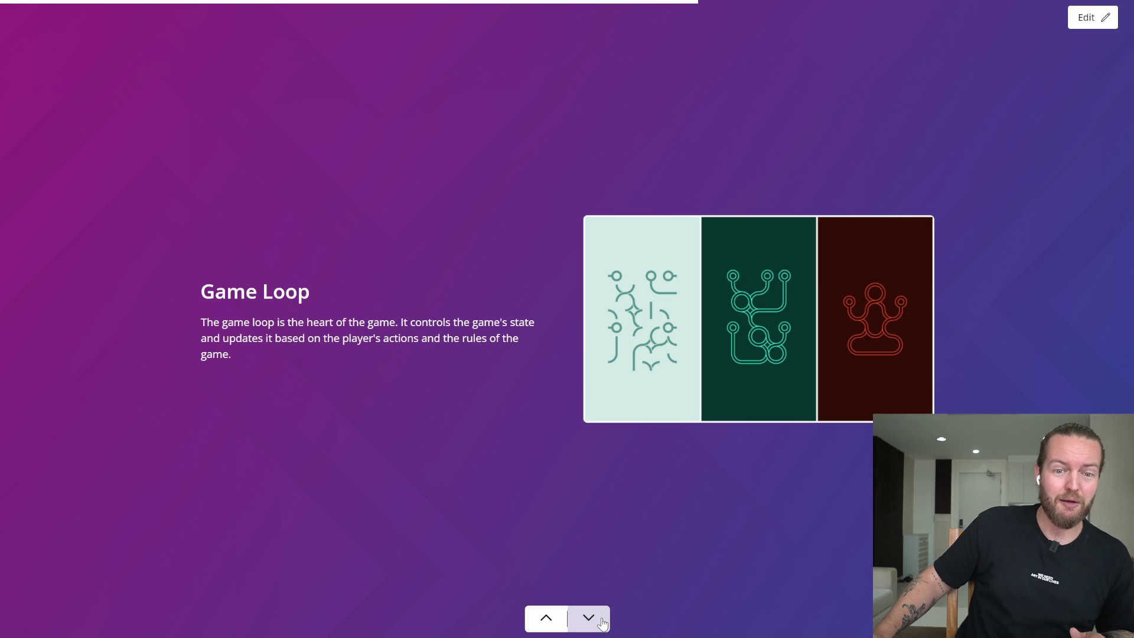
# Skip ahead past Player and Apple Objects, Key Terms and Running the Snake Game.
pyautogui.click(603, 622)
pyautogui.click(603, 622)
pyautogui.click(603, 621)
pyautogui.click(602, 622)
pyautogui.click(602, 622)
pyautogui.click(603, 621)
pyautogui.click(602, 622)
pyautogui.click(602, 621)
pyautogui.click(603, 621)
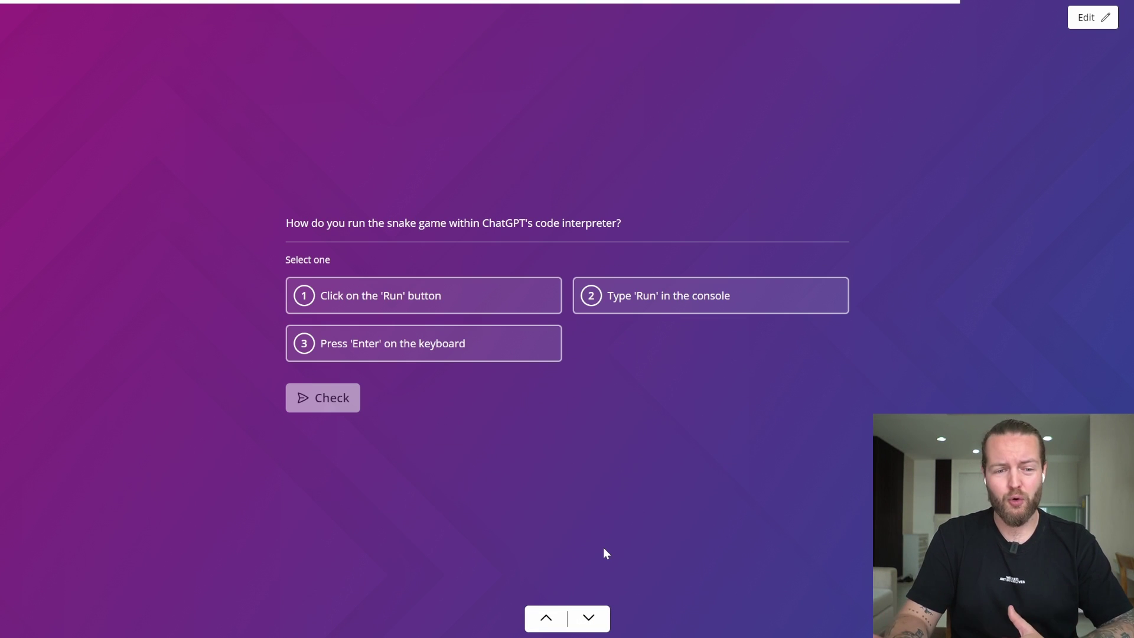
# Advance through the game performance slides to the performance quiz.
pyautogui.click(588, 618)
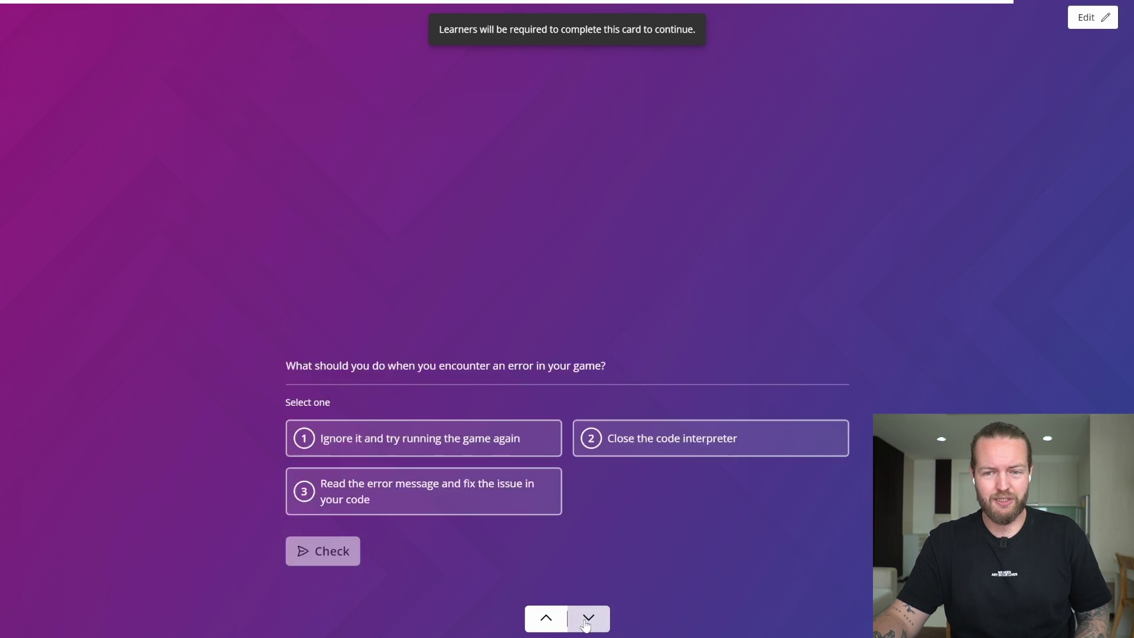
pyautogui.click(588, 620)
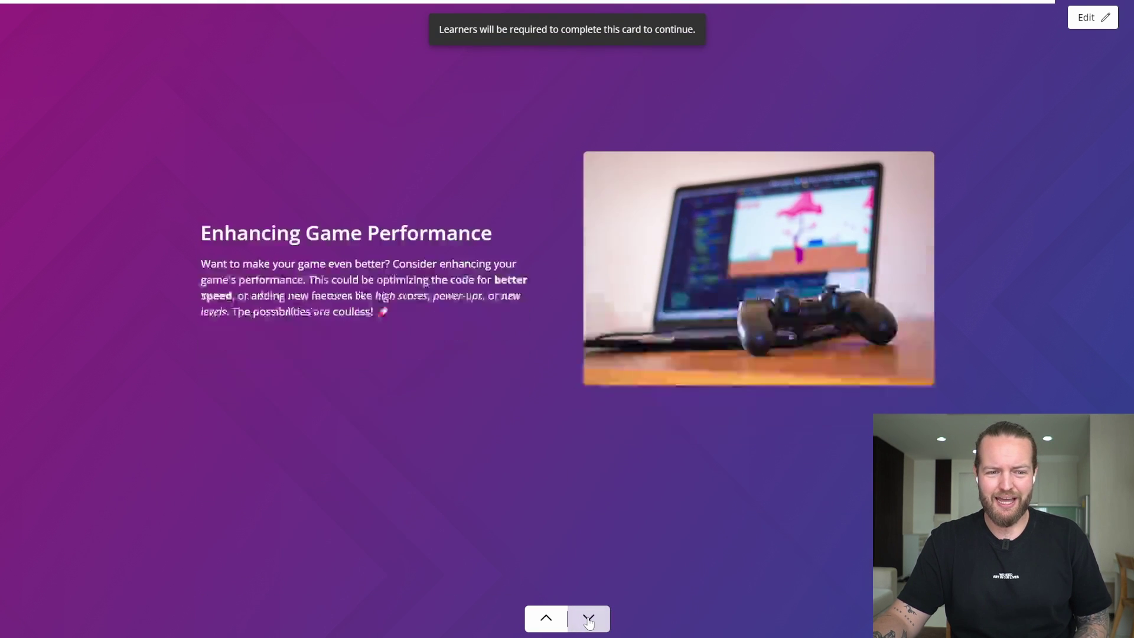
pyautogui.click(591, 619)
pyautogui.click(590, 618)
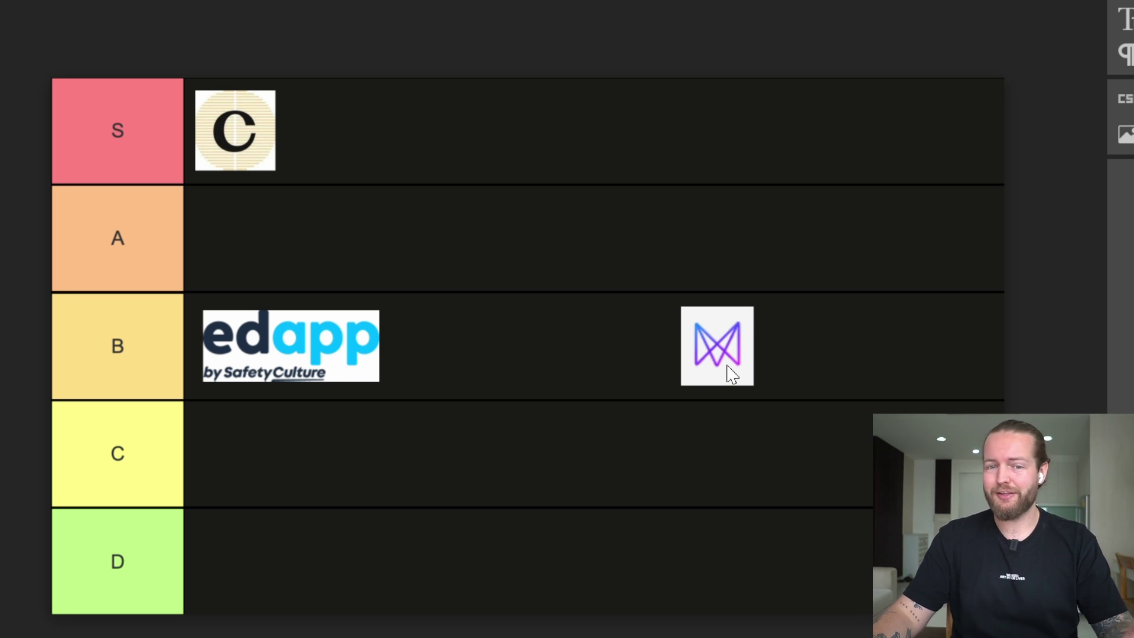
# Drag the purple Mindsmith logo from the B row down into the C row.
pyautogui.moveTo(732, 375); pyautogui.dragTo(255, 468)
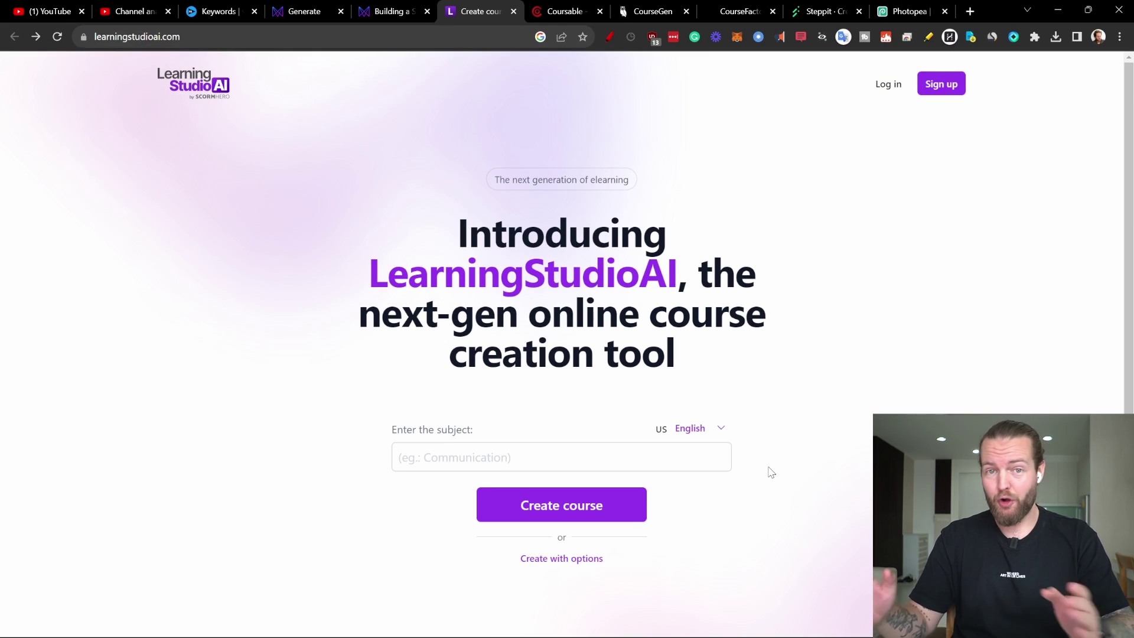
# Go full screen, paste 'Getting More Dates On Tinder' as the subject, and create the course.
pyautogui.press('F11')
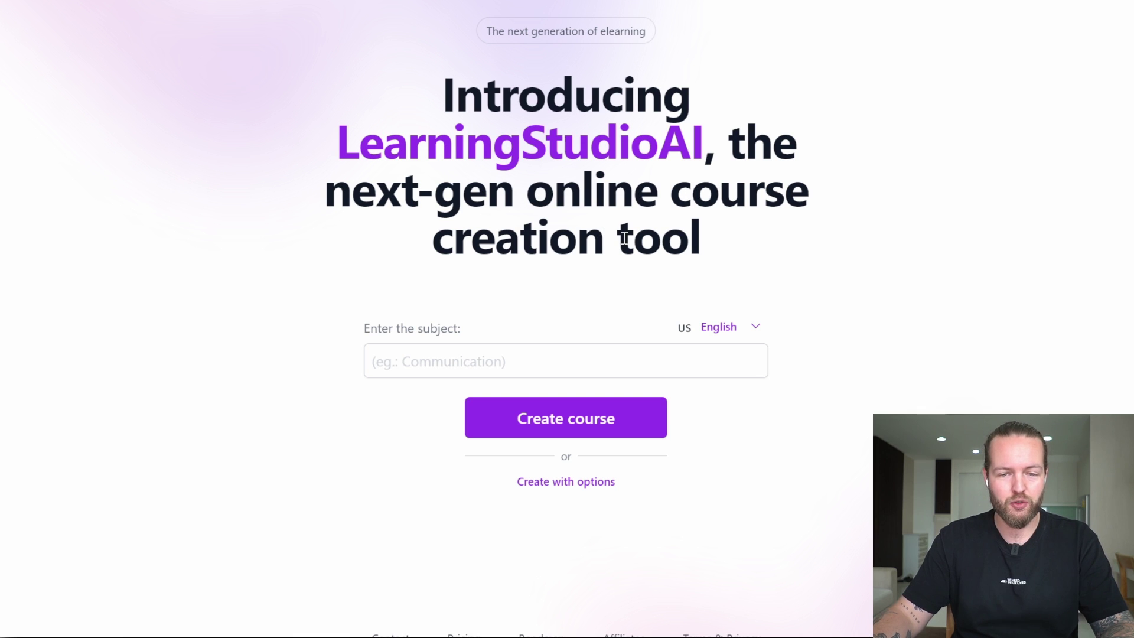
pyautogui.click(564, 358)
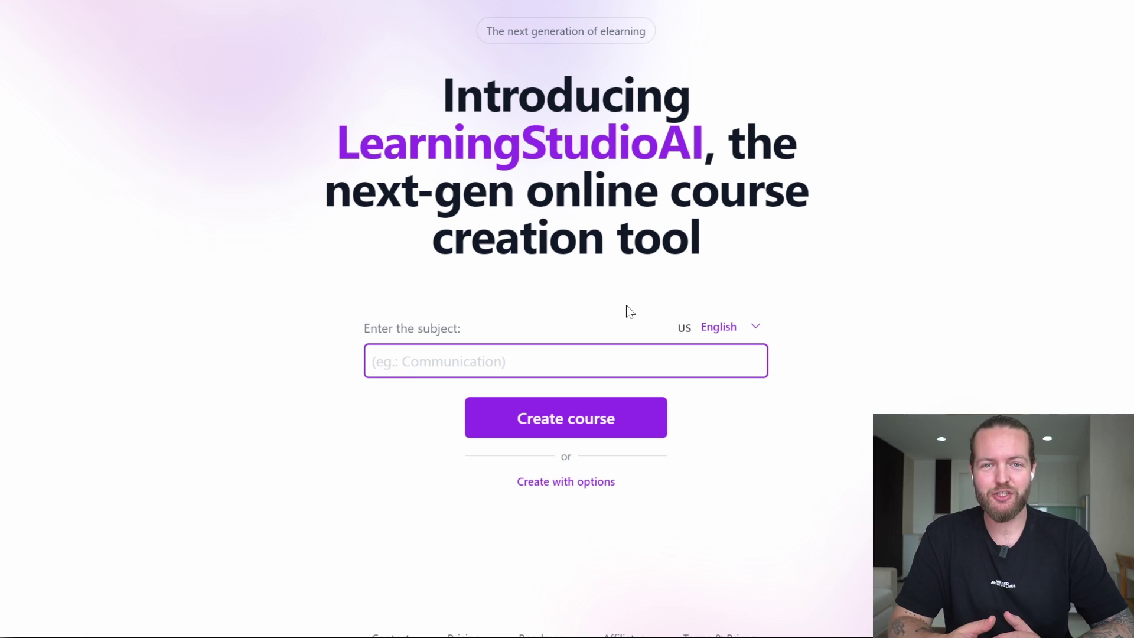
pyautogui.write('Getting More Dates On Tinder')
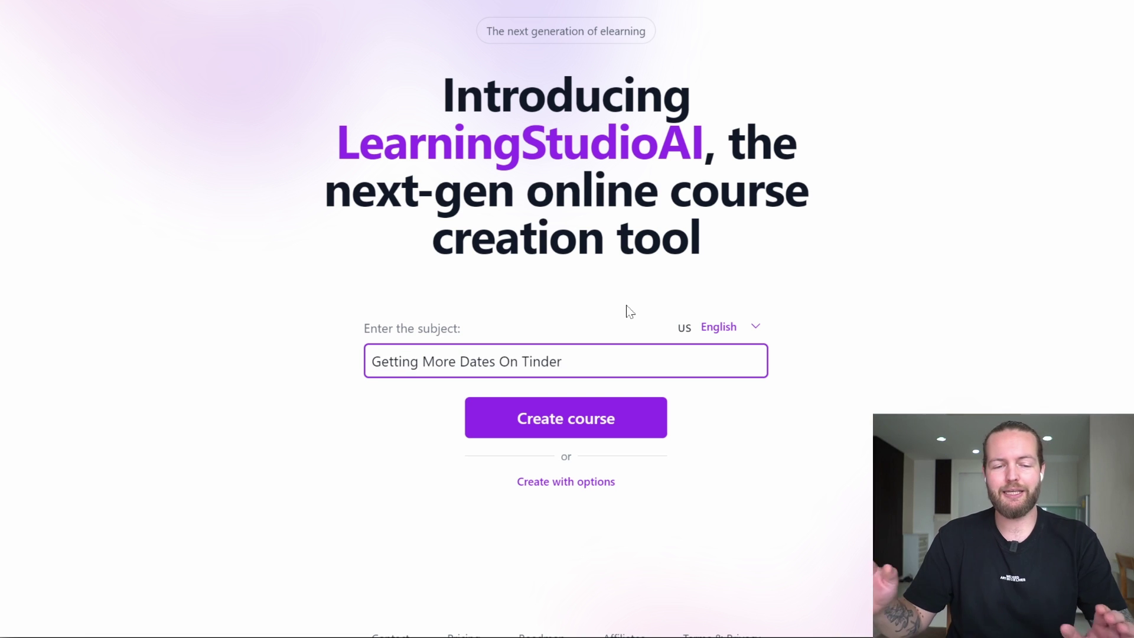
pyautogui.click(592, 438)
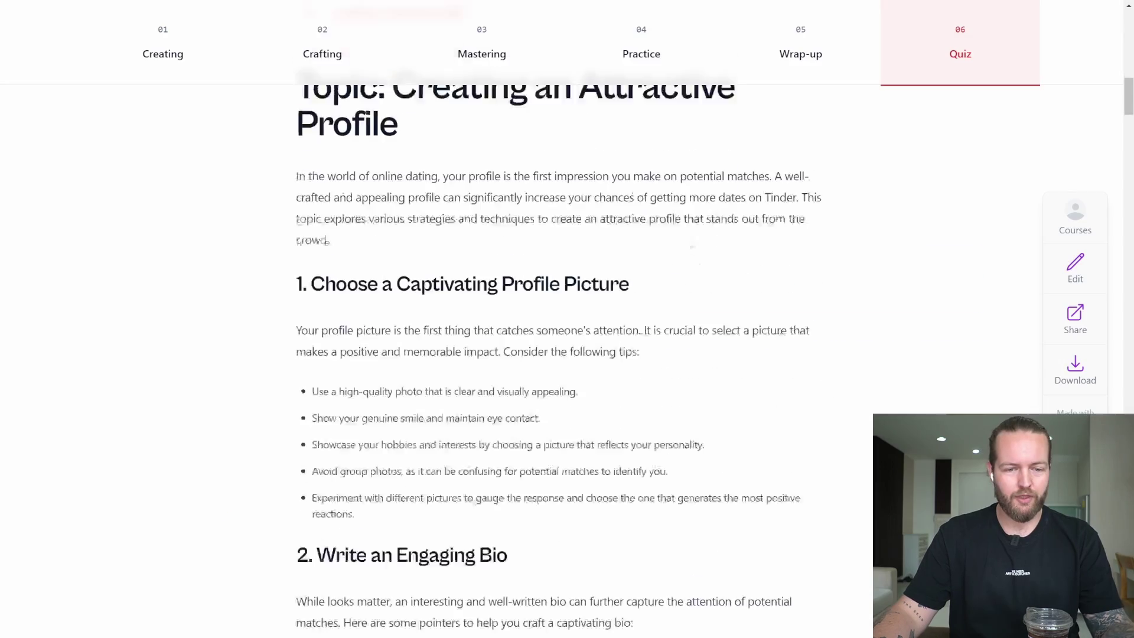
# Scroll through the Tinder course and jump to its Practical Exercises section.
pyautogui.scroll(-8, 767, 256)
pyautogui.scroll(-12, 787, 260)
pyautogui.scroll(-15, 788, 260)
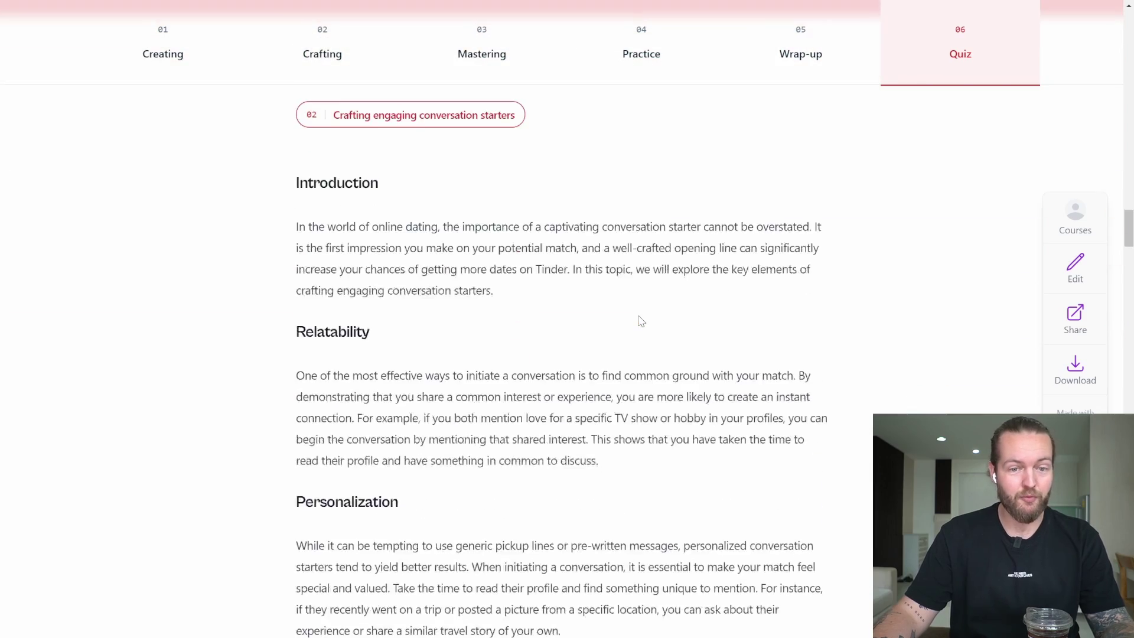
pyautogui.scroll(-15, 641, 321)
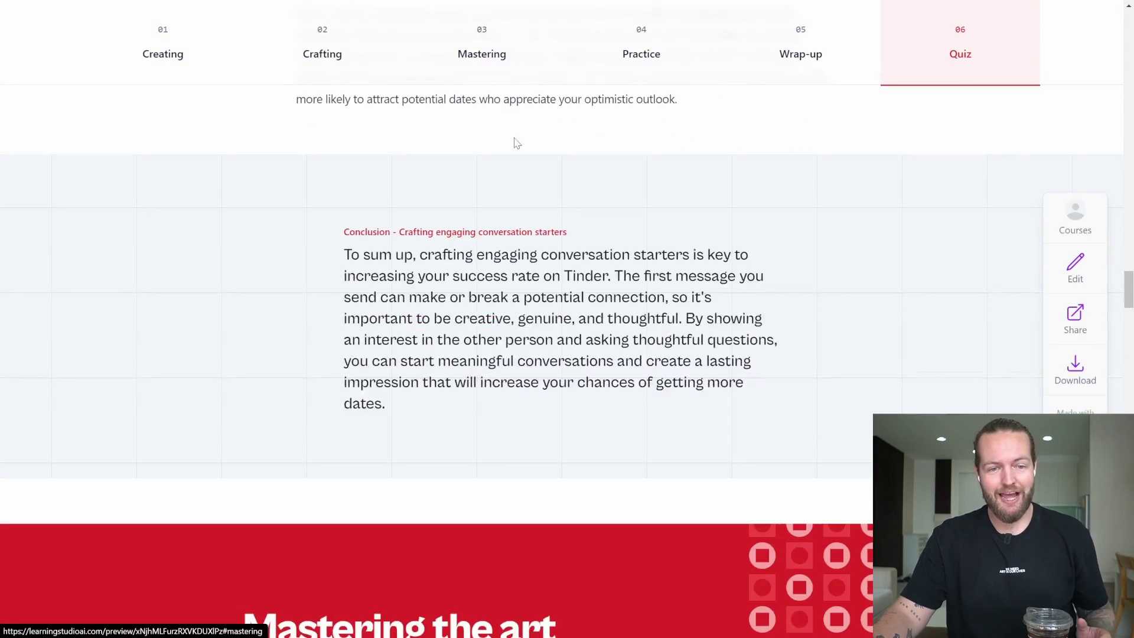
pyautogui.scroll(-5, 517, 142)
pyautogui.scroll(-2, 572, 72)
pyautogui.click(626, 66)
# Expand the Profile Picture Makeover, Ice Breaker Challenge and Flirty Emoji Conversations exercises.
pyautogui.scroll(-5, 493, 450)
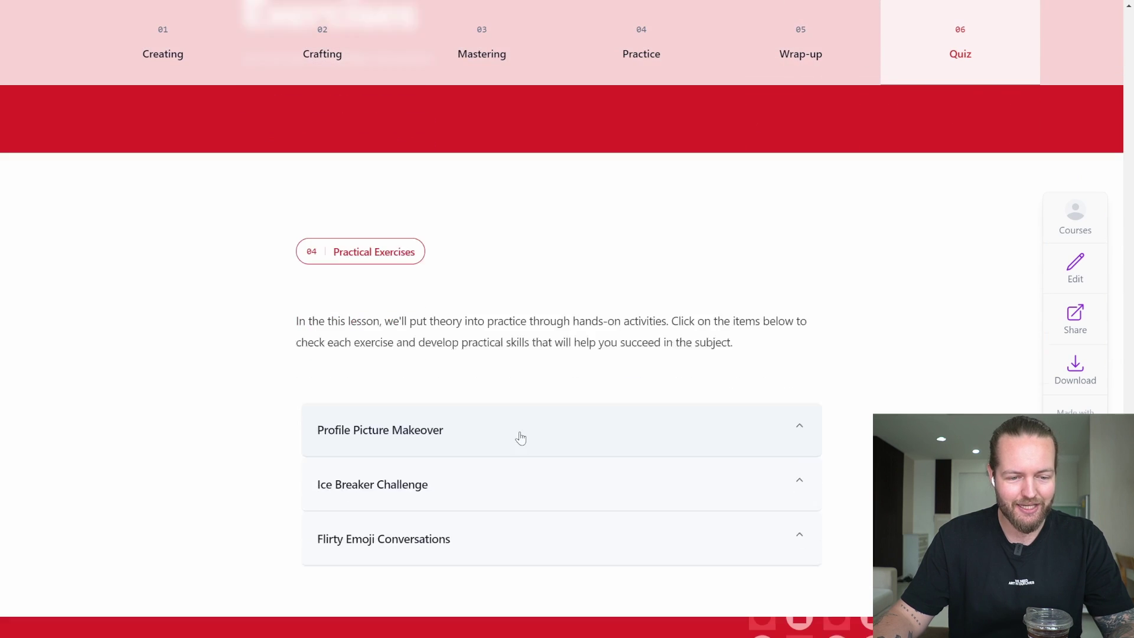
pyautogui.click(450, 401)
pyautogui.scroll(-2, 454, 393)
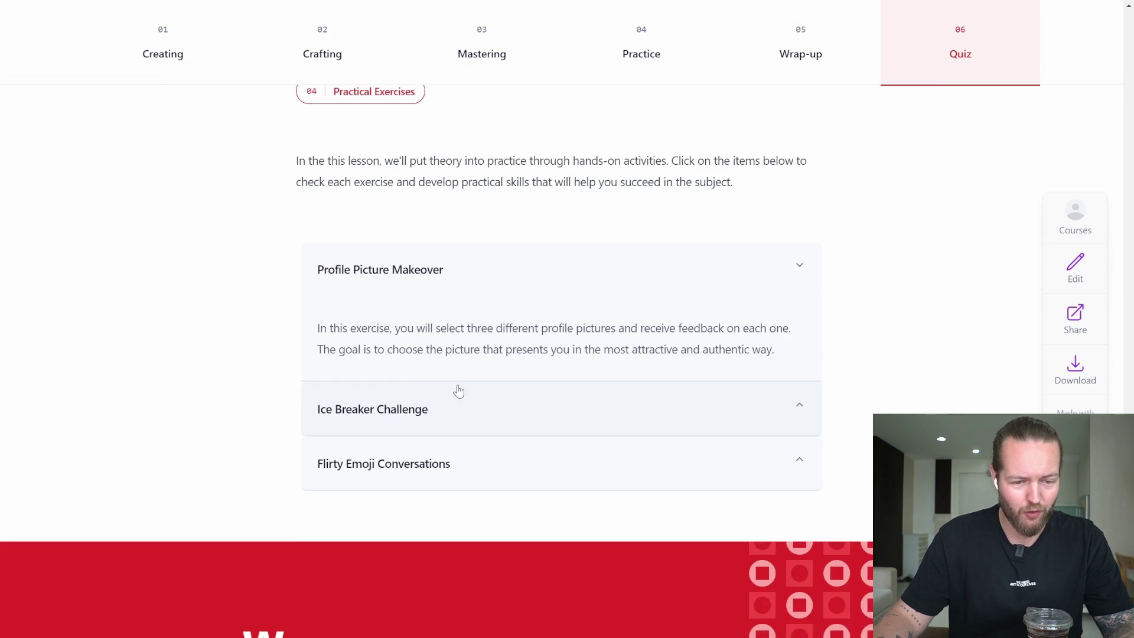
pyautogui.click(451, 388)
pyautogui.scroll(-2, 357, 355)
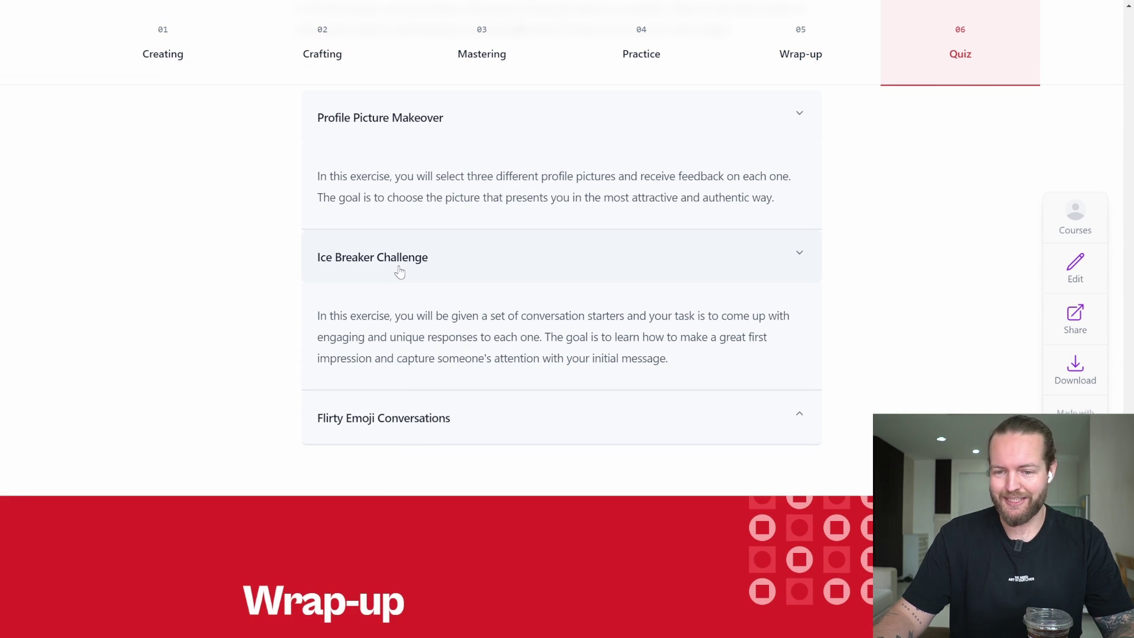
pyautogui.click(777, 423)
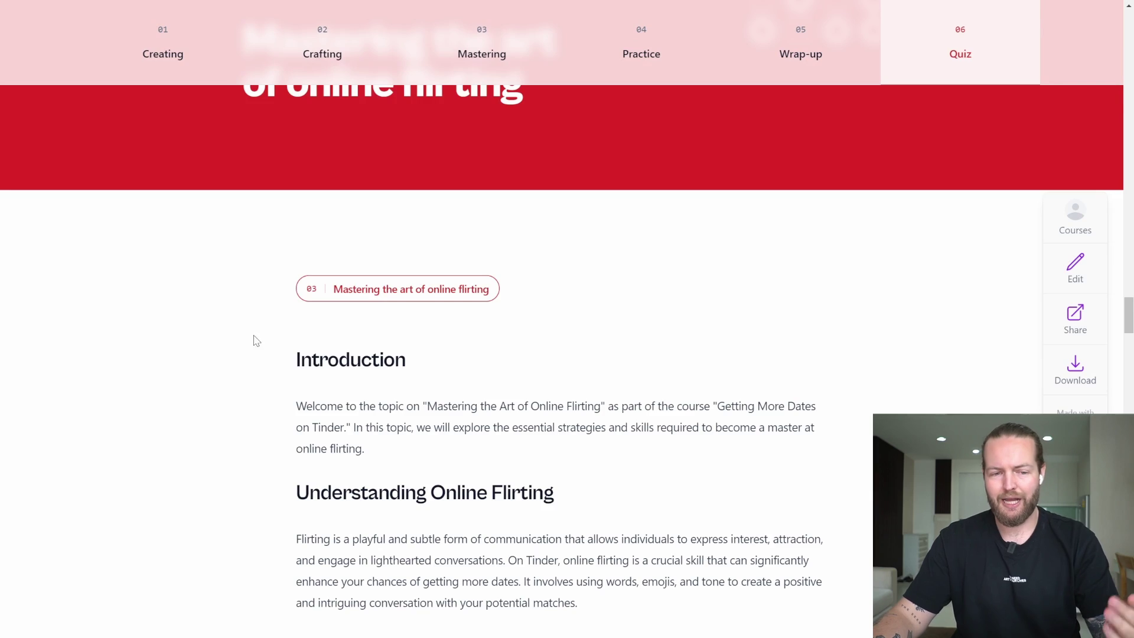
# Read through the Mastering the art of online flirting topic, highlighting passages down to Closing the Deal.
pyautogui.scroll(-2, 306, 319)
pyautogui.scroll(-6, 306, 319)
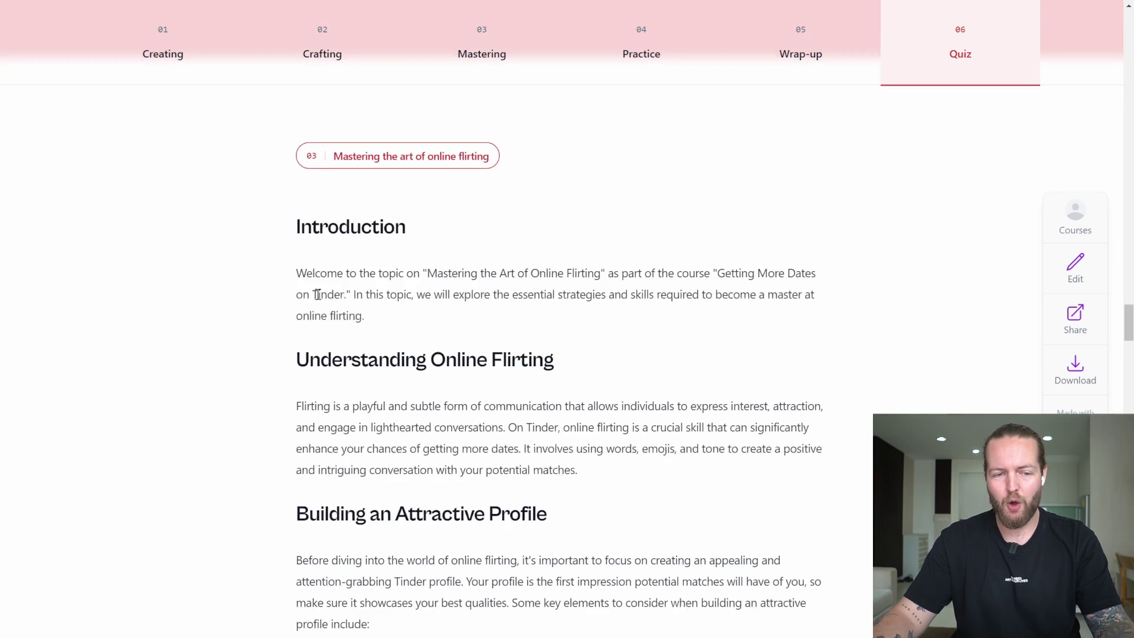
pyautogui.scroll(-2, 270, 294)
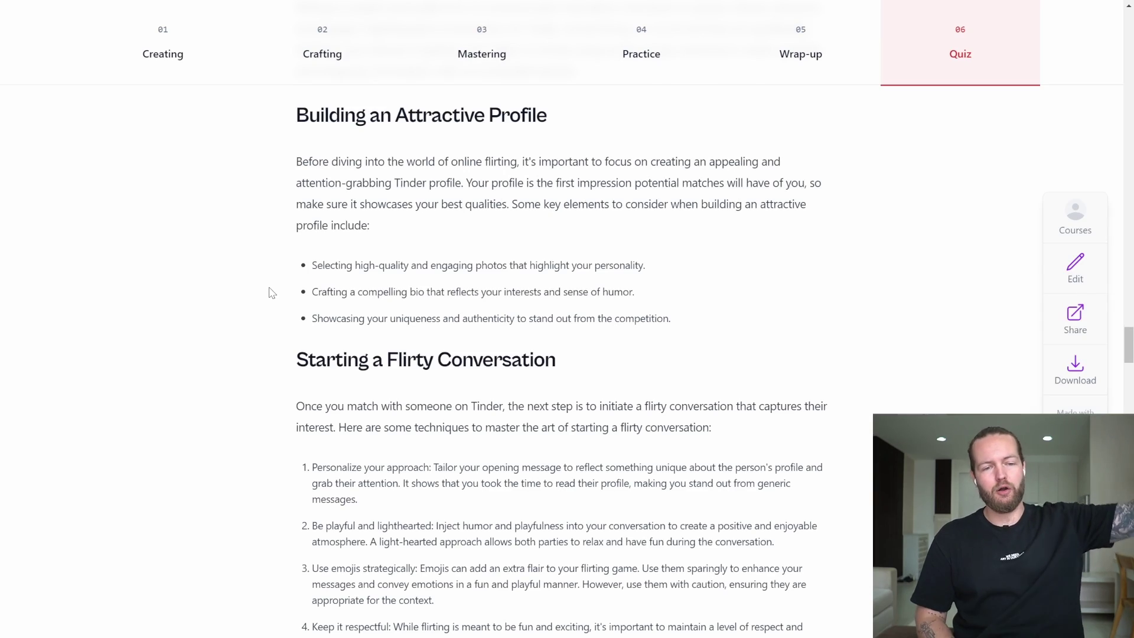
pyautogui.scroll(-1, 271, 293)
pyautogui.moveTo(271, 293); pyautogui.dragTo(555, 292)
pyautogui.scroll(-5, 431, 329)
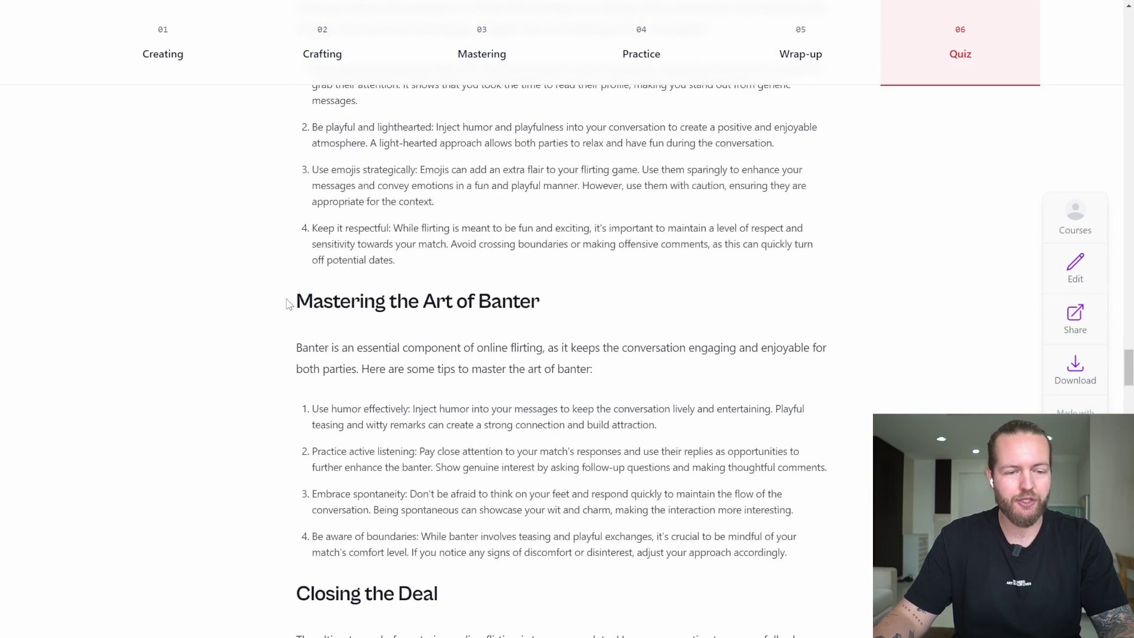
pyautogui.moveTo(289, 304); pyautogui.dragTo(572, 307)
pyautogui.scroll(-4, 291, 332)
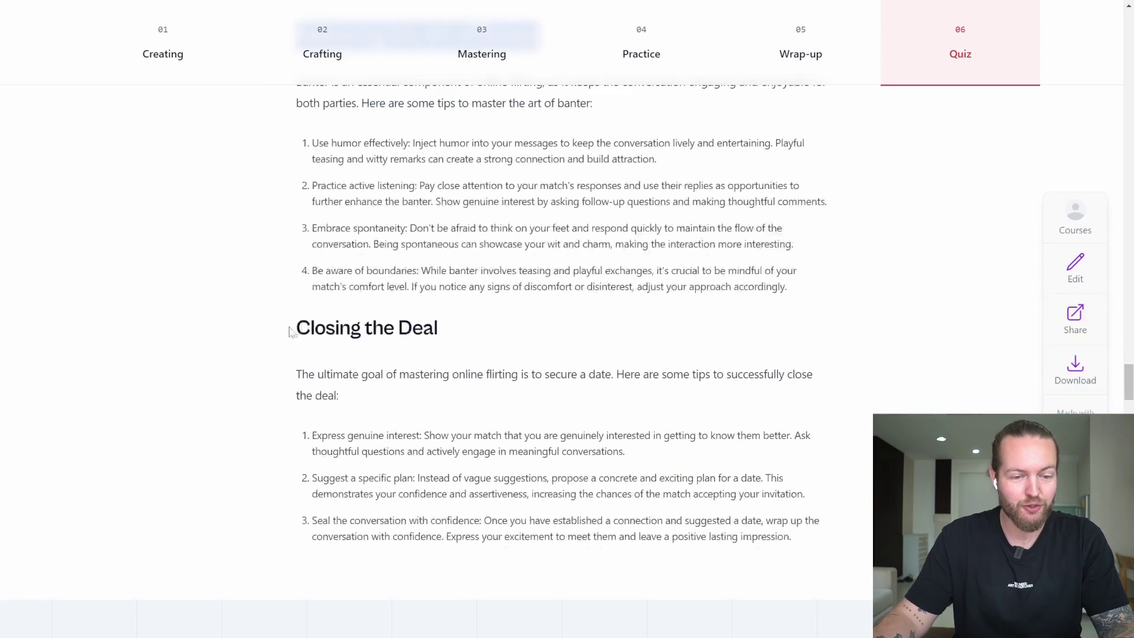
pyautogui.moveTo(291, 332); pyautogui.dragTo(487, 336)
pyautogui.click(525, 345)
pyautogui.scroll(-2, 524, 346)
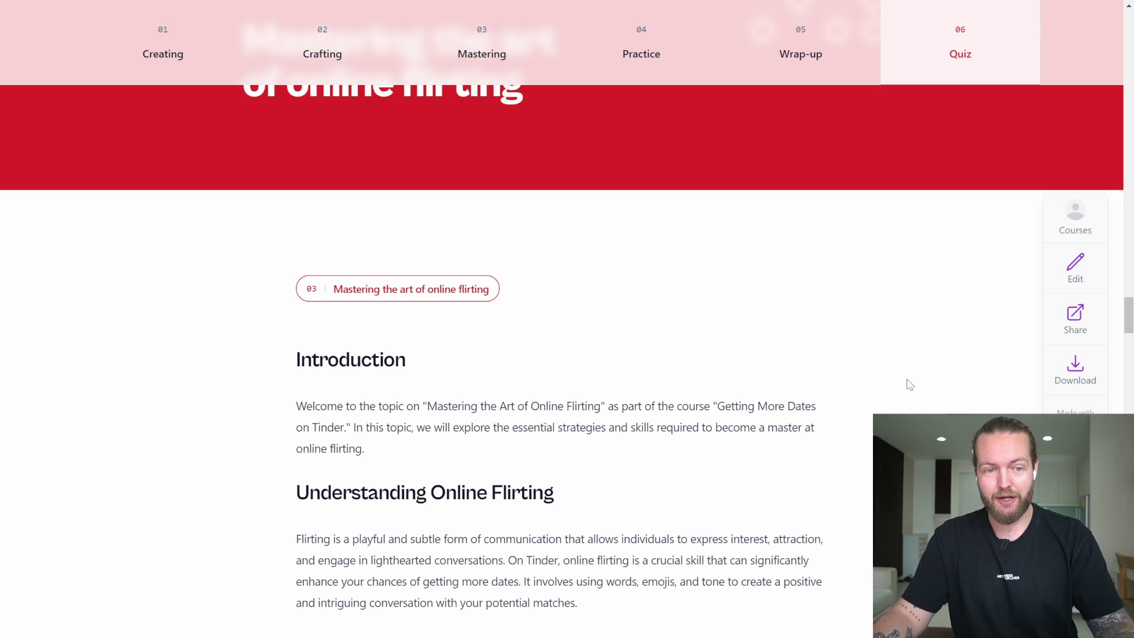
# In edit mode, embed a YouTube web video below the Closing the Deal section.
pyautogui.click(1081, 282)
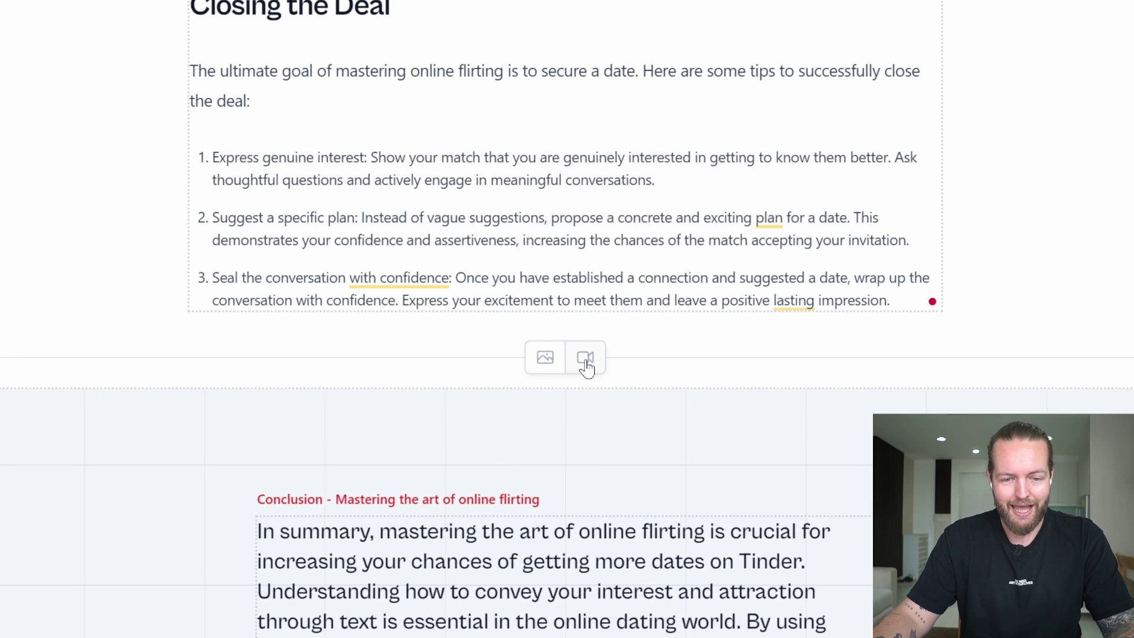
pyautogui.click(586, 361)
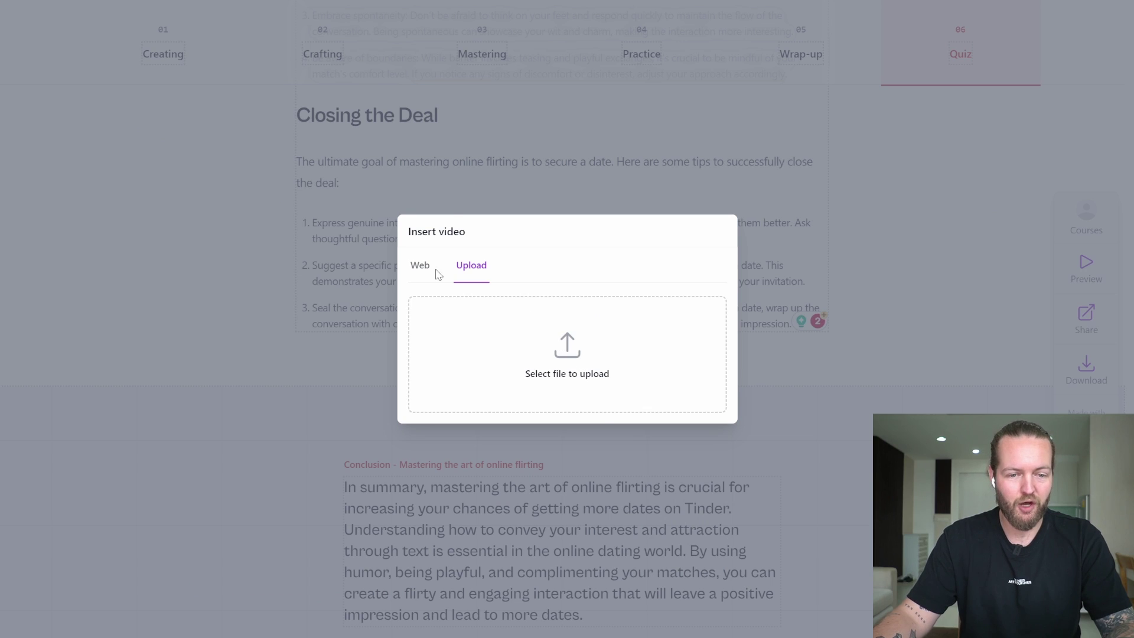
pyautogui.click(423, 266)
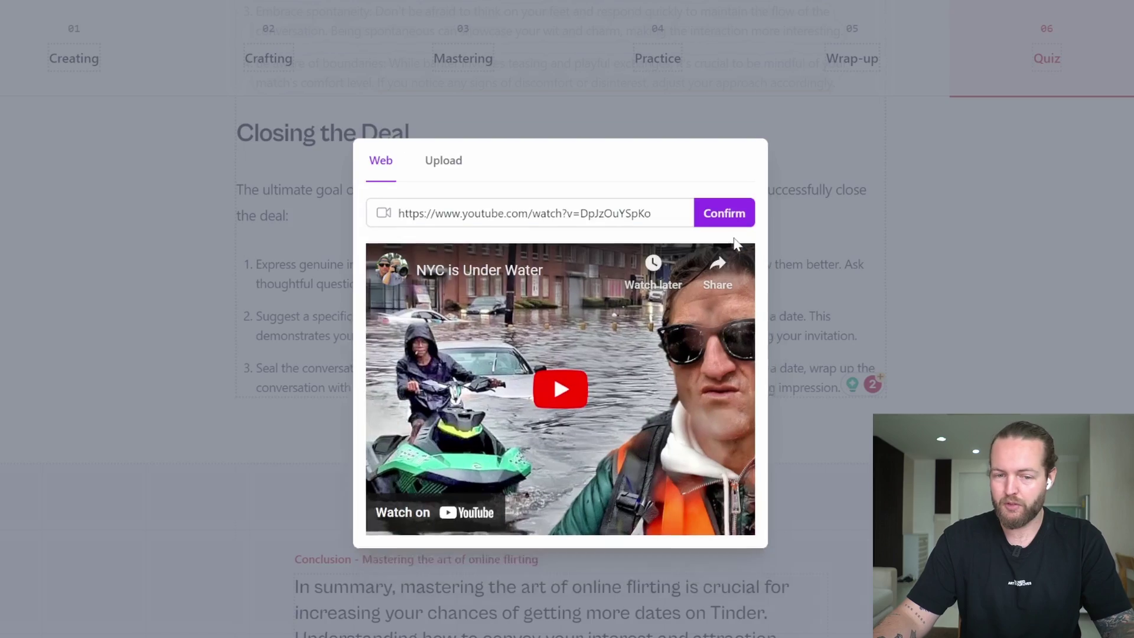
pyautogui.click(724, 213)
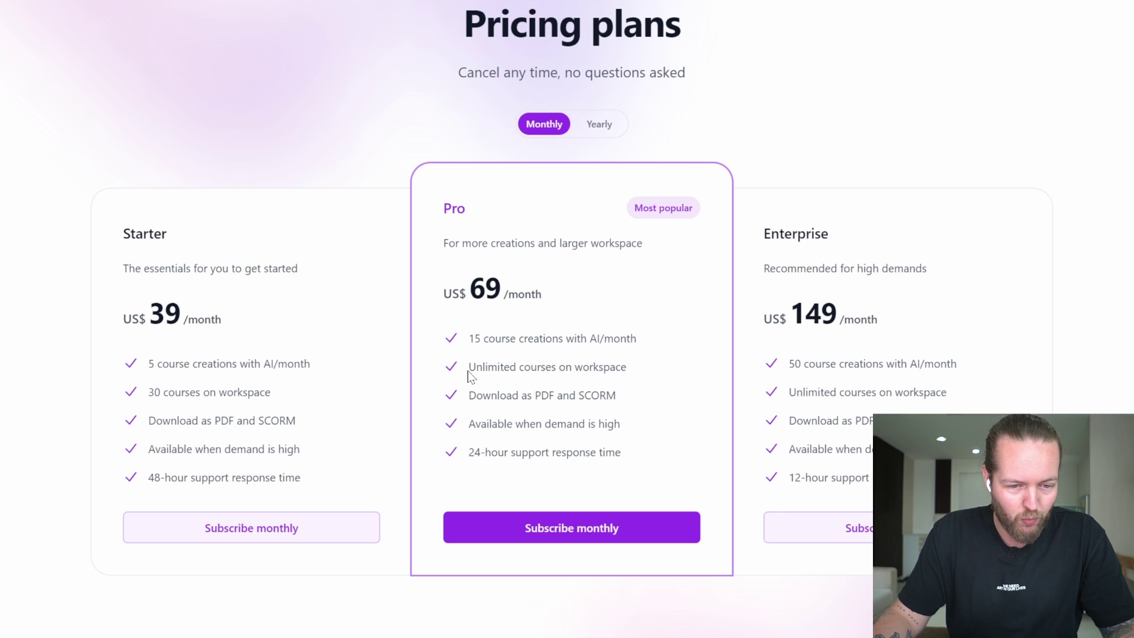
# Compare the Pro plan's course limit and unlimited courses against the Starter plan's US$ 39 price.
pyautogui.moveTo(471, 341); pyautogui.dragTo(599, 338)
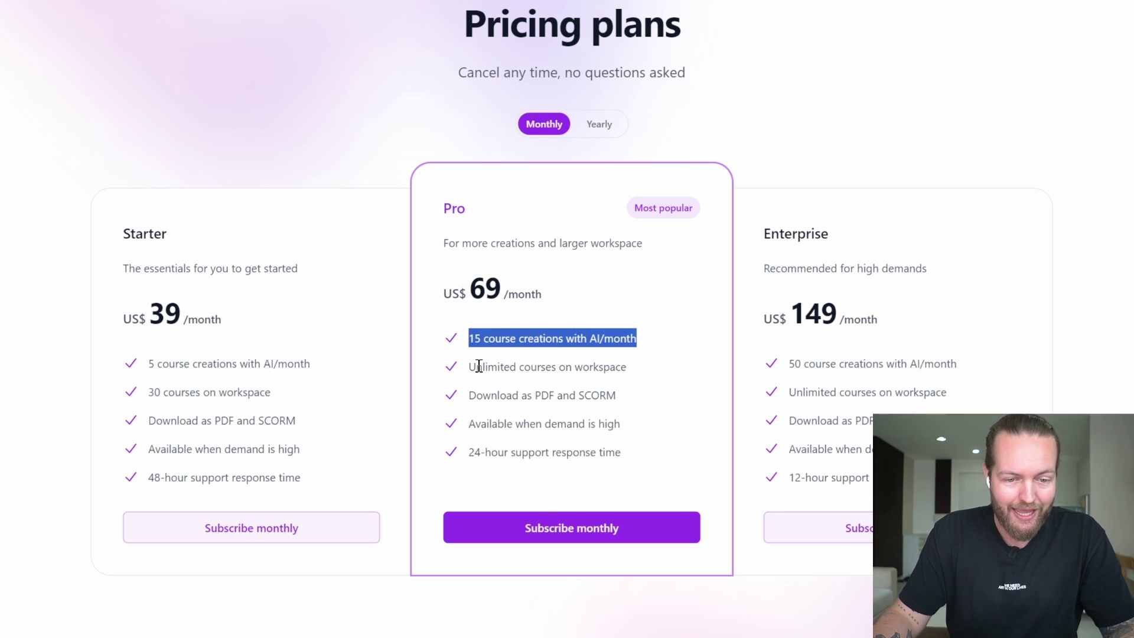
pyautogui.moveTo(471, 367); pyautogui.dragTo(566, 368)
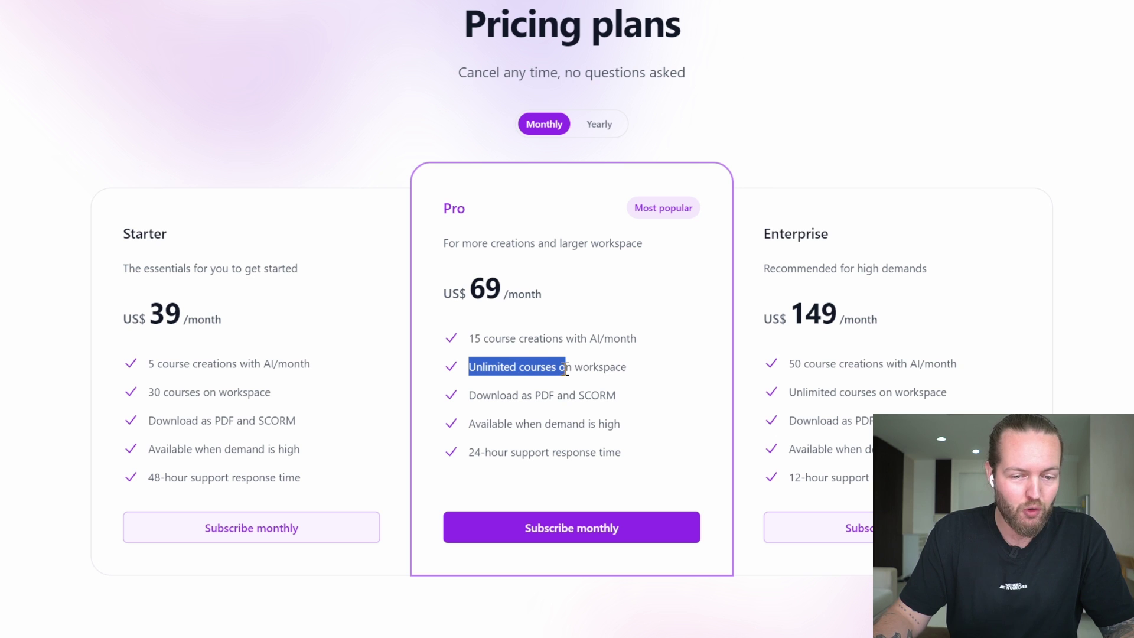
pyautogui.click(642, 371)
pyautogui.moveTo(201, 317); pyautogui.dragTo(120, 321)
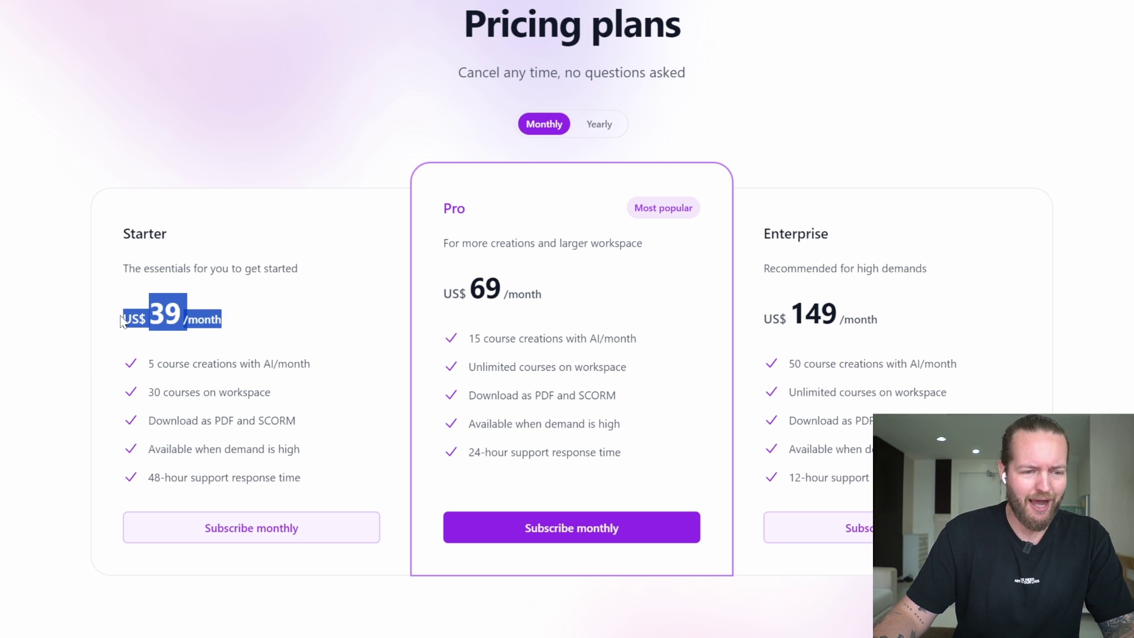
pyautogui.click(324, 400)
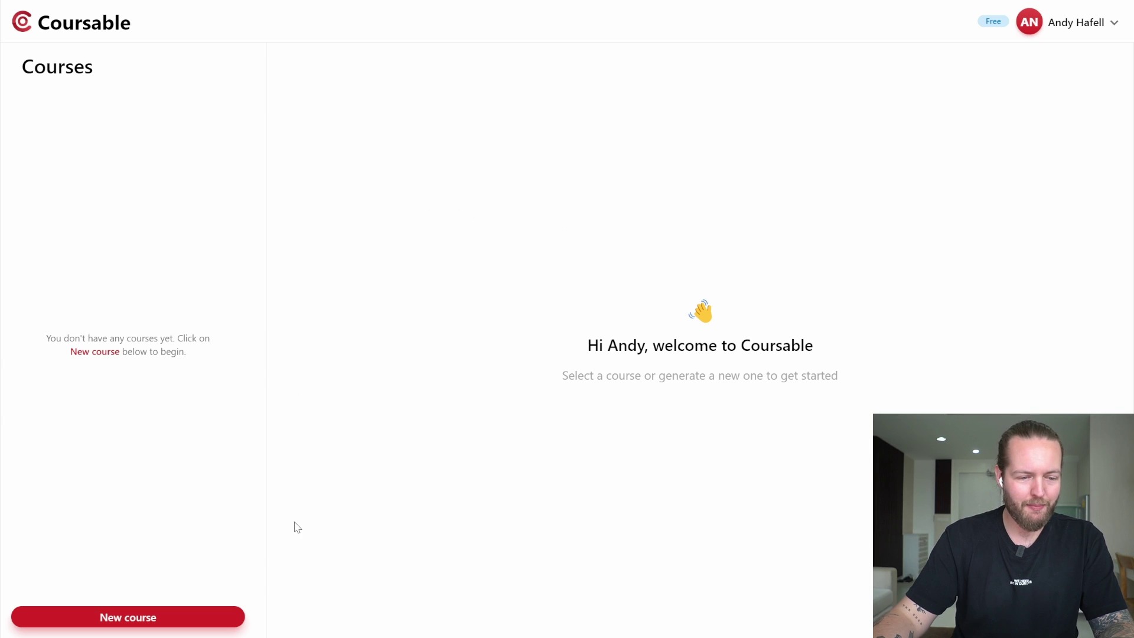
# Start a new Coursable course on gaining 10,000 Twitter followers.
pyautogui.click(151, 617)
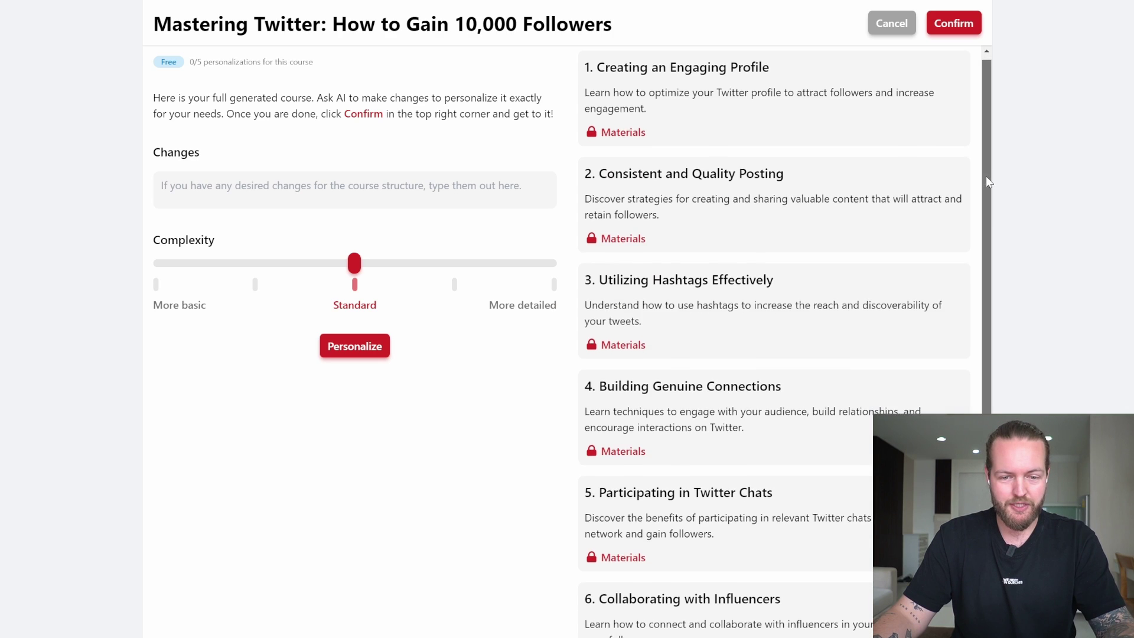
pyautogui.moveTo(987, 176); pyautogui.dragTo(1001, 277)
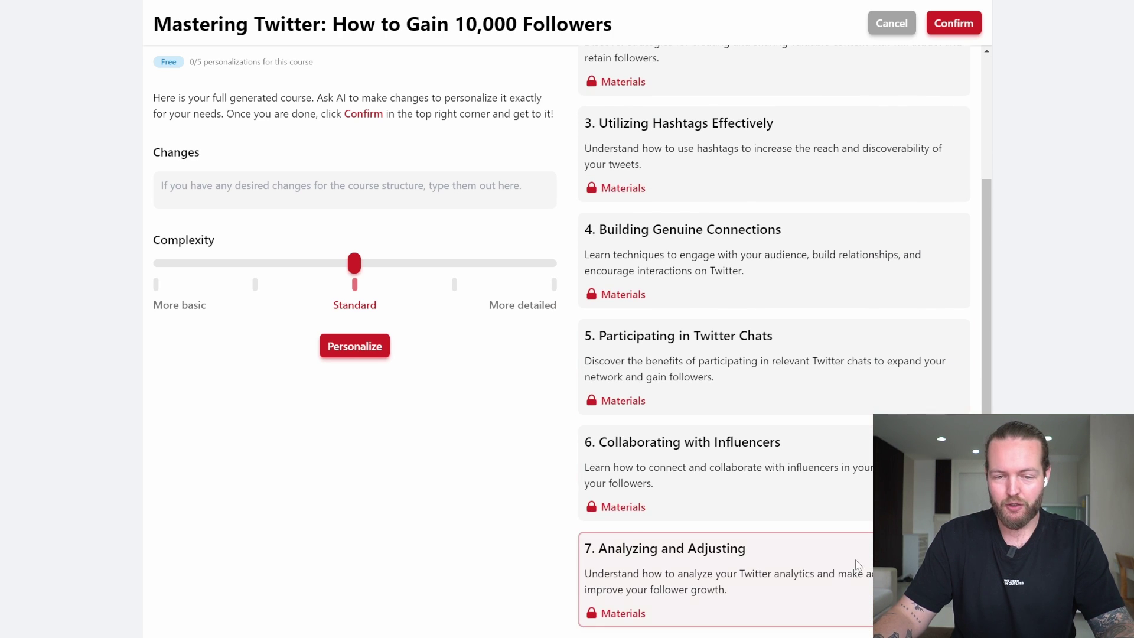
pyautogui.scroll(1, 726, 185)
pyautogui.scroll(1, 725, 185)
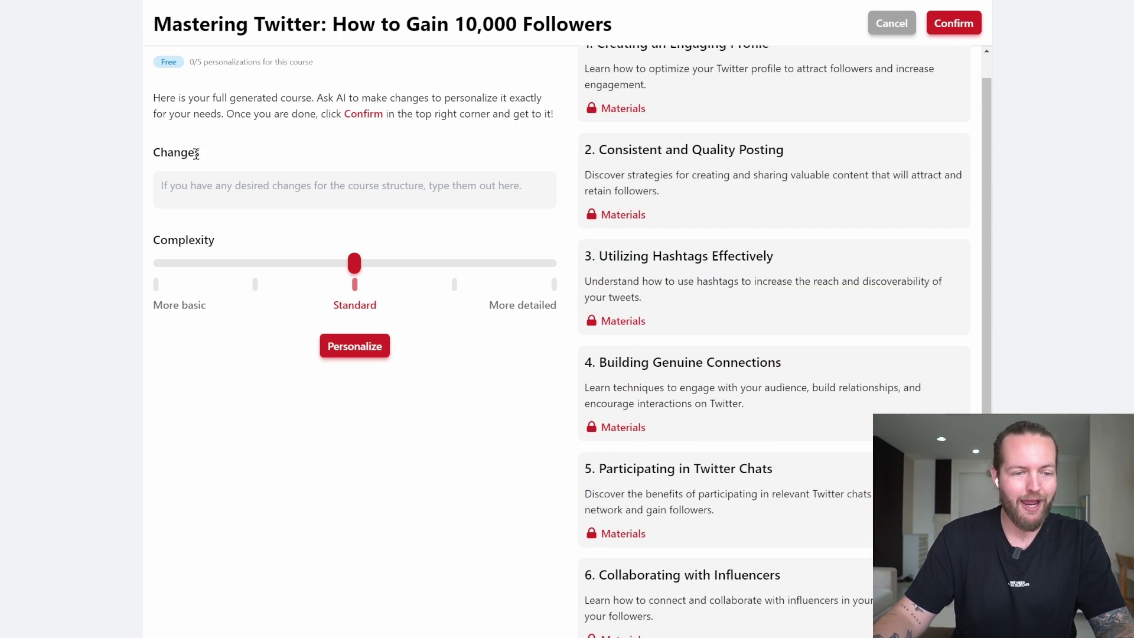
# Request story-post, list-post and commenting topics at More detailed complexity, then personalize and confirm.
pyautogui.click(218, 177)
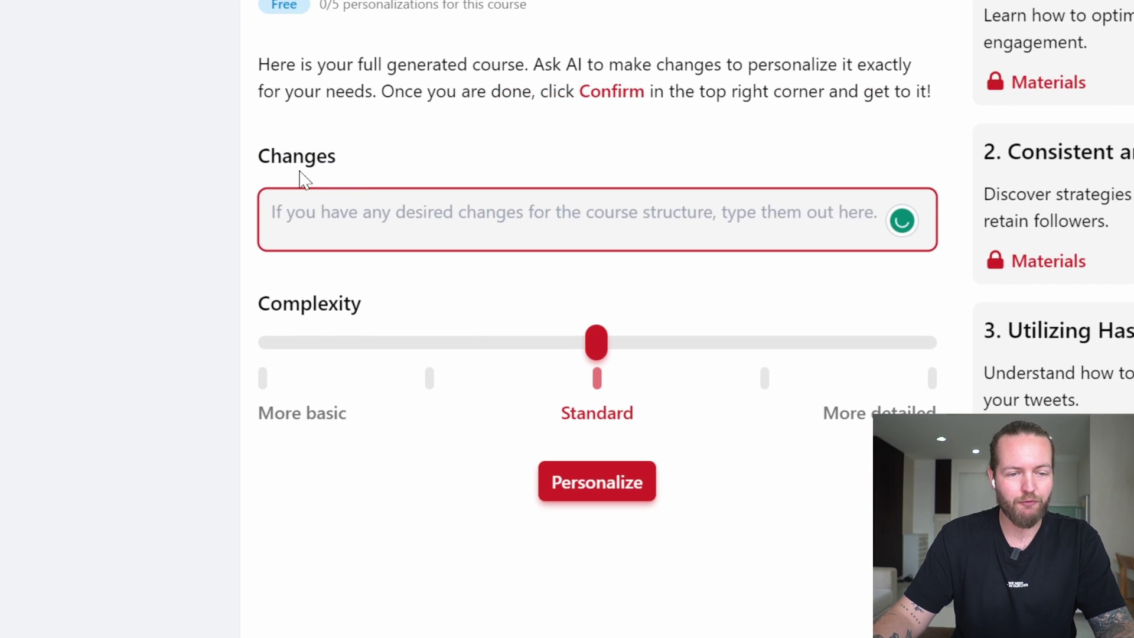
pyautogui.moveTo(597, 363); pyautogui.dragTo(285, 363)
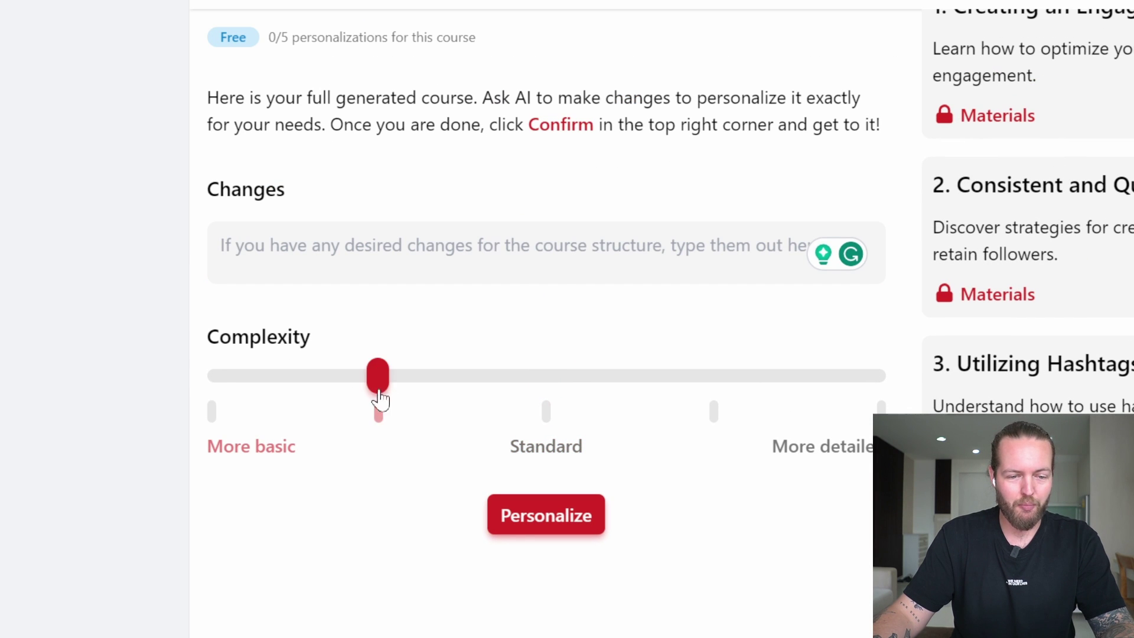
pyautogui.moveTo(236, 397); pyautogui.dragTo(878, 385)
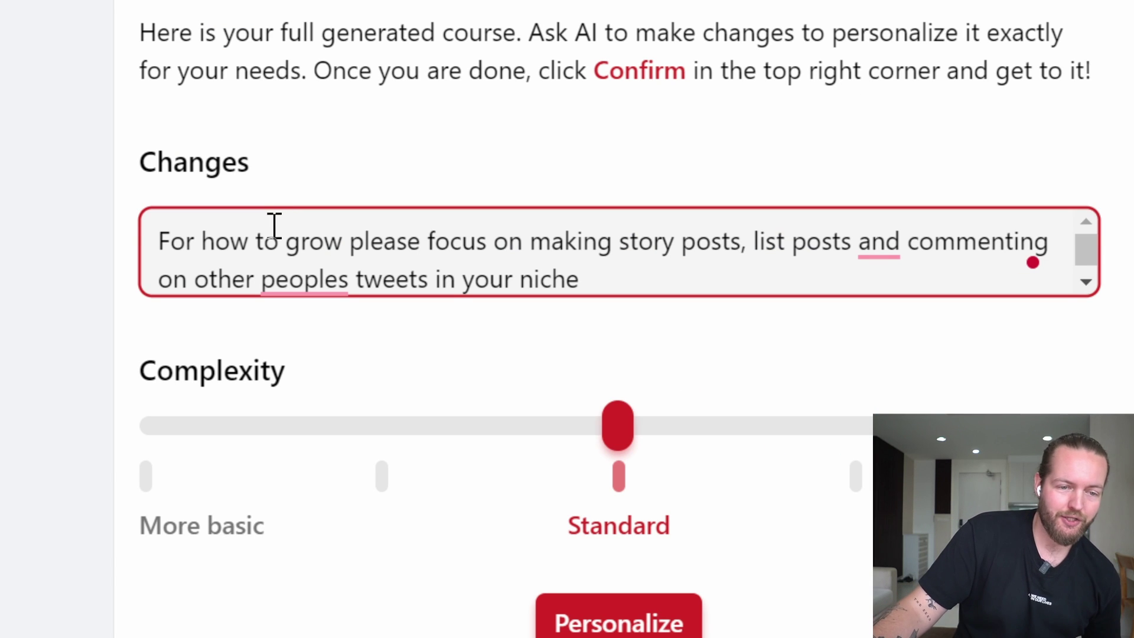
pyautogui.click(195, 250)
pyautogui.click(423, 242)
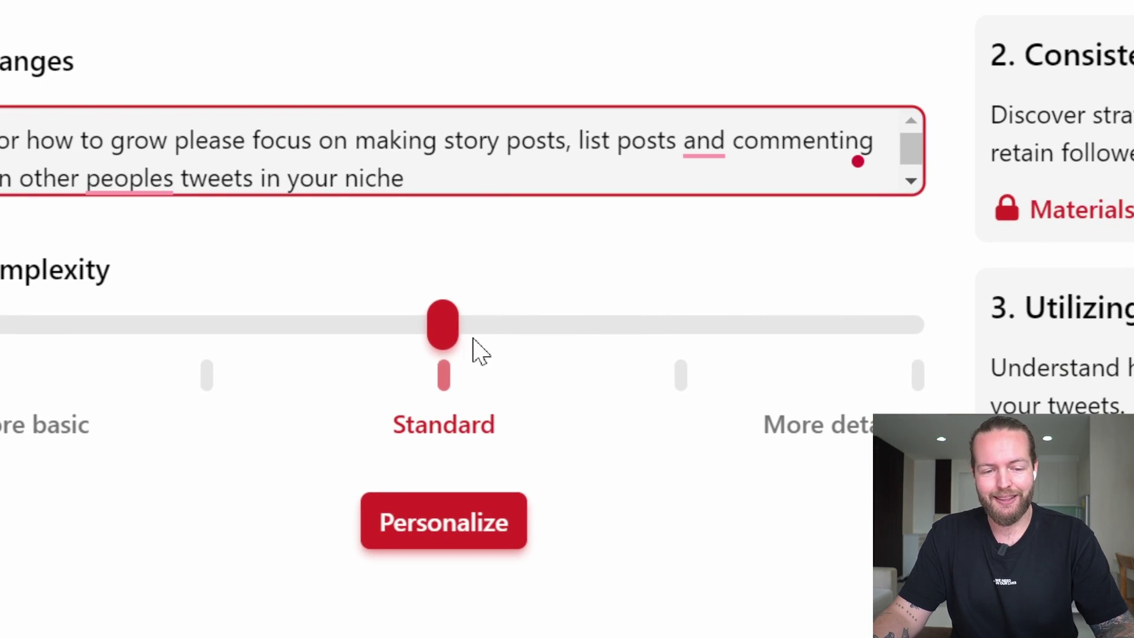
pyautogui.moveTo(563, 410); pyautogui.dragTo(986, 420)
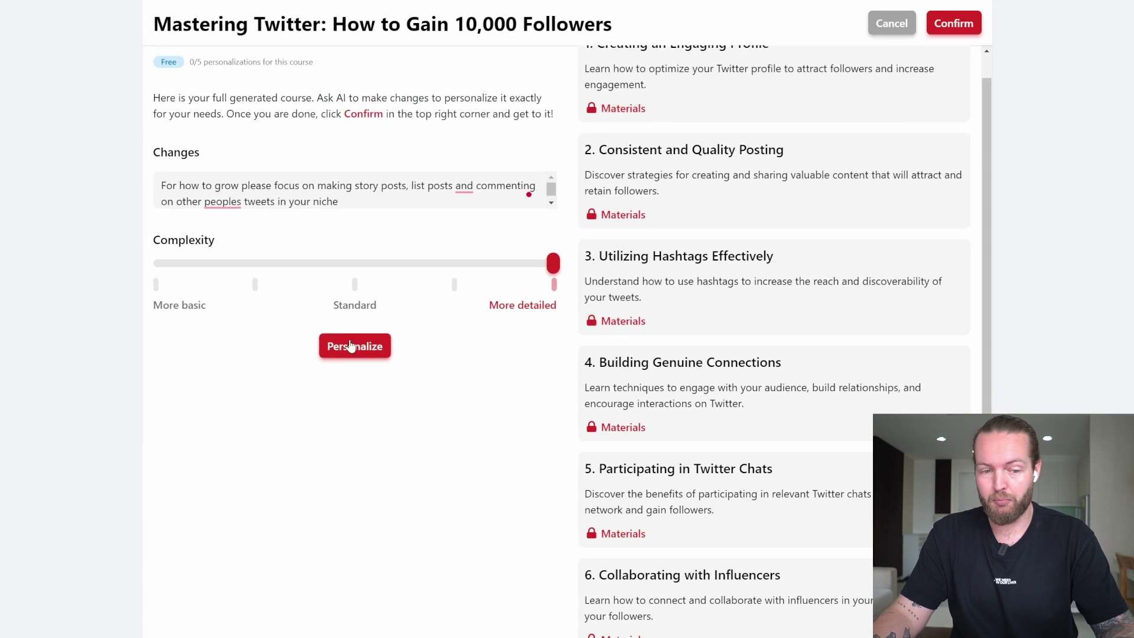
pyautogui.click(350, 345)
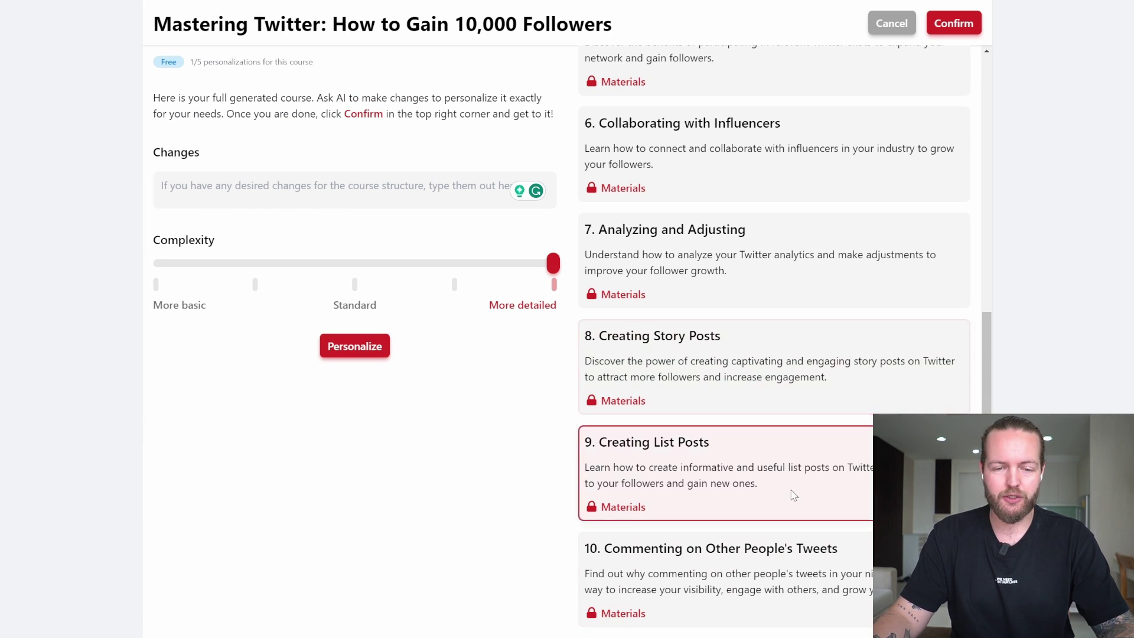
pyautogui.click(963, 29)
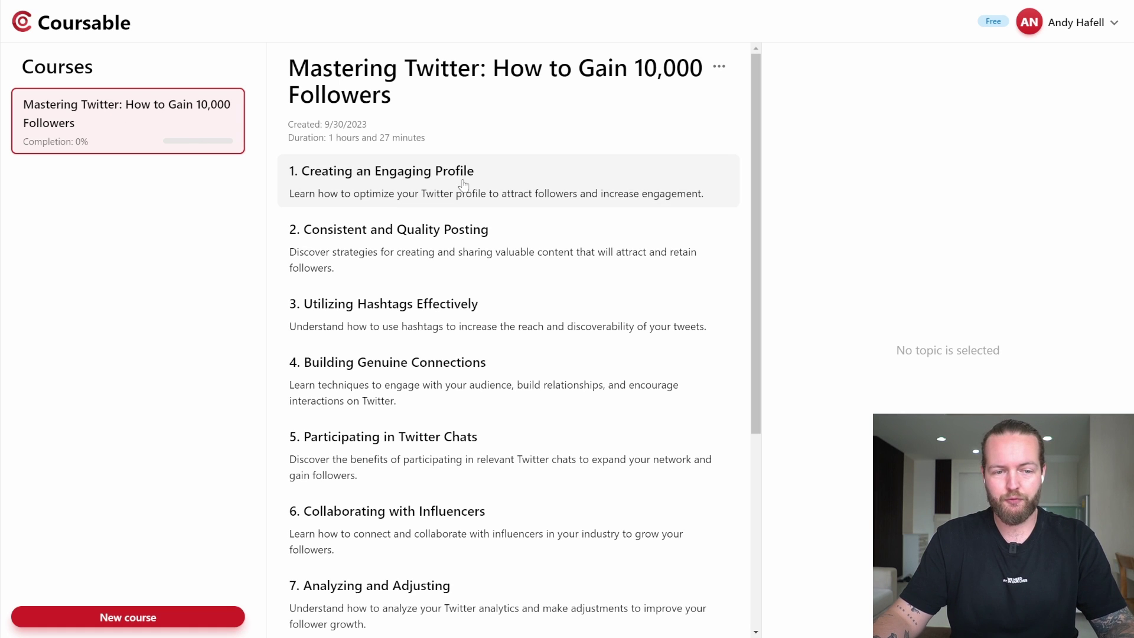
# Read Topic 1 'Creating an Engaging Profile' and Topic 2, opening Topic 1's linked YouTube material.
pyautogui.click(490, 186)
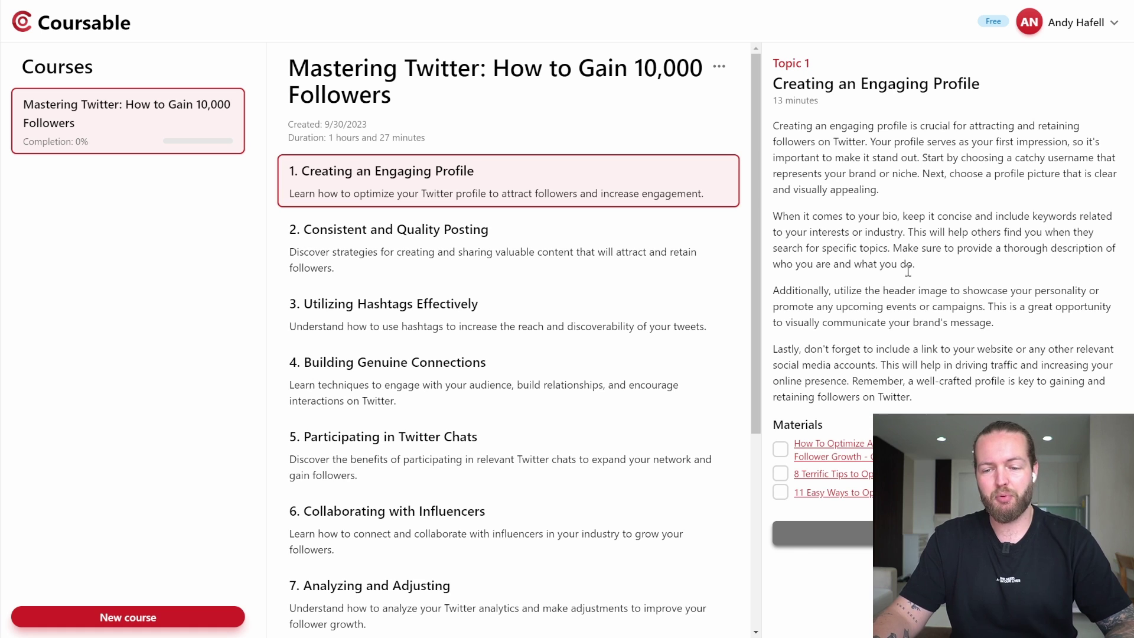
pyautogui.moveTo(774, 128); pyautogui.dragTo(1033, 302)
pyautogui.click(983, 158)
pyautogui.moveTo(773, 248); pyautogui.dragTo(1093, 290)
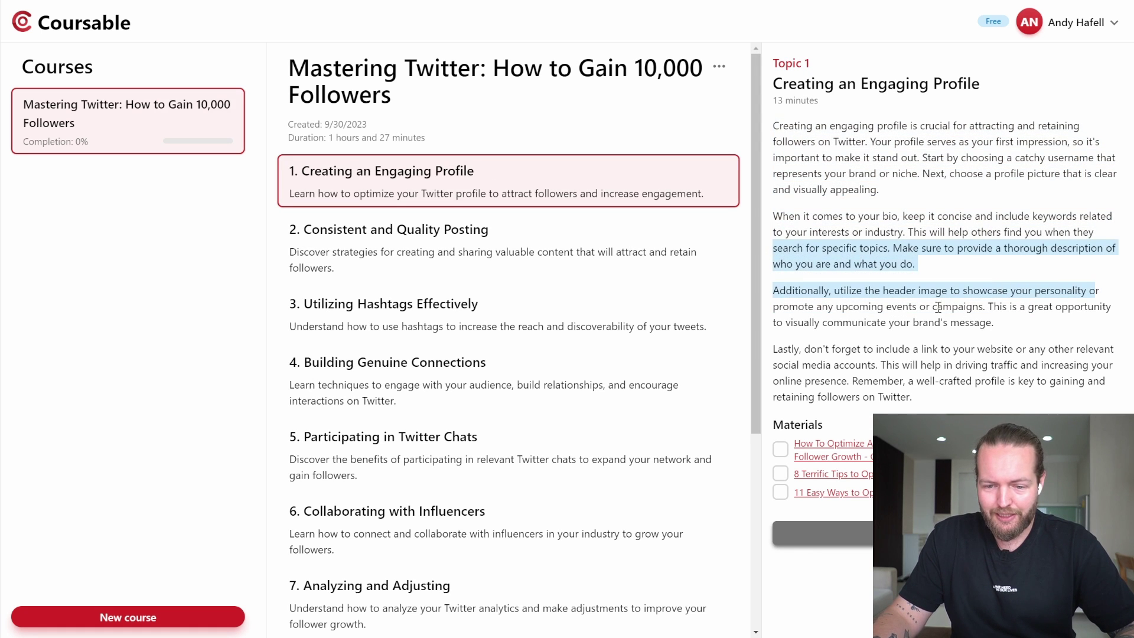
pyautogui.click(709, 230)
pyautogui.click(614, 187)
pyautogui.click(614, 248)
pyautogui.click(614, 189)
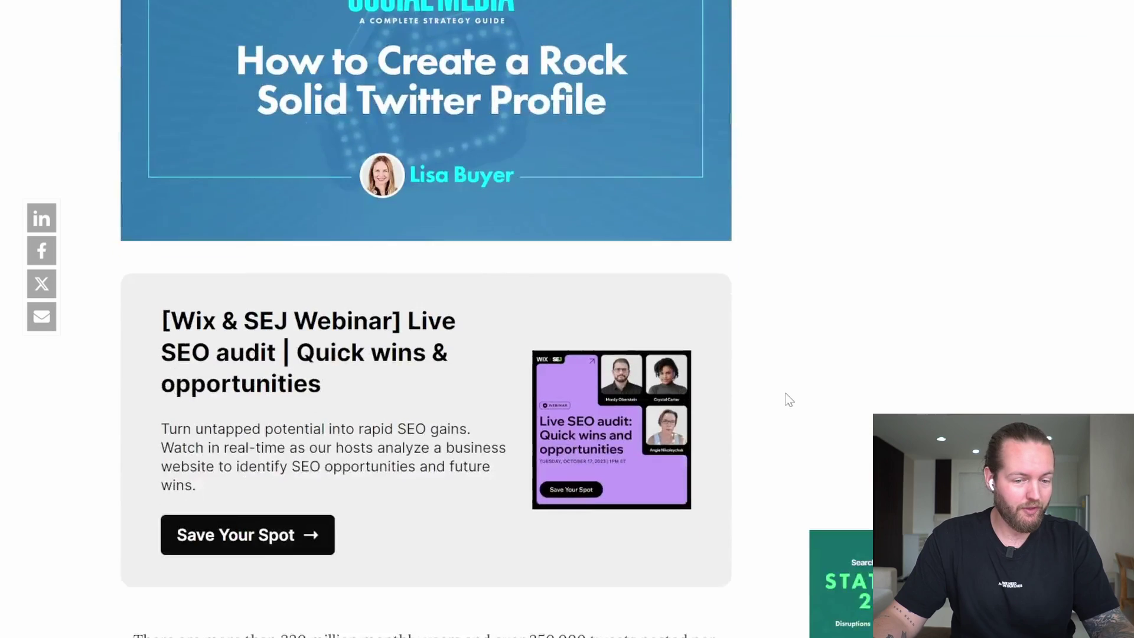
# Skim down the '11 Easy Ways to Optimise Your Twitter Profile' article.
pyautogui.scroll(-7, 777, 396)
pyautogui.scroll(-20, 772, 394)
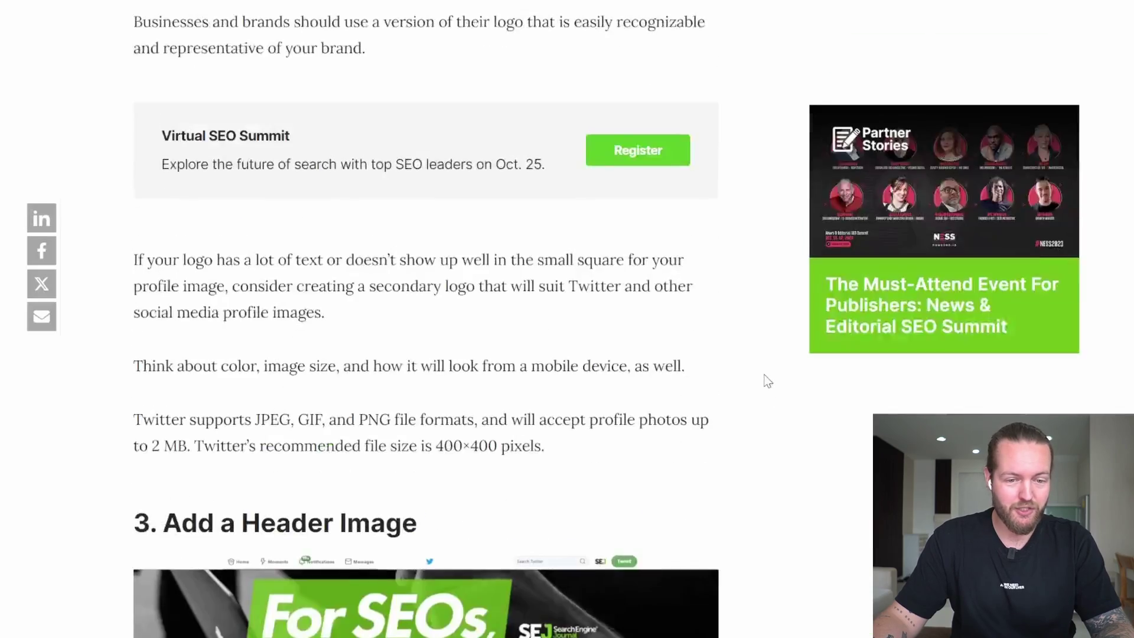
pyautogui.scroll(-5, 768, 381)
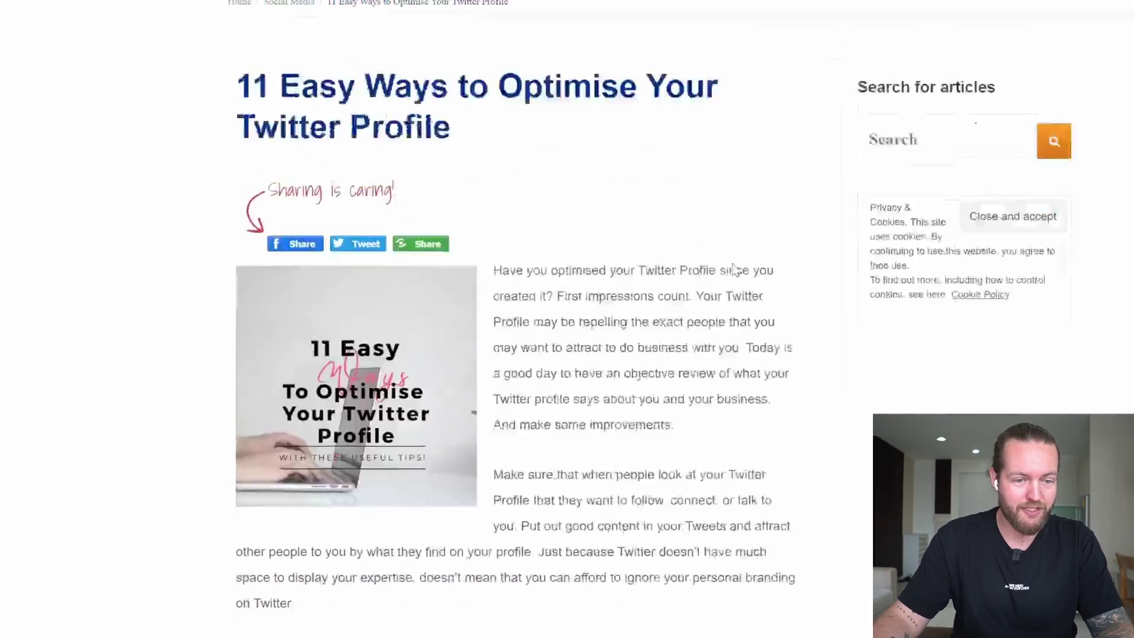
pyautogui.scroll(-19, 802, 250)
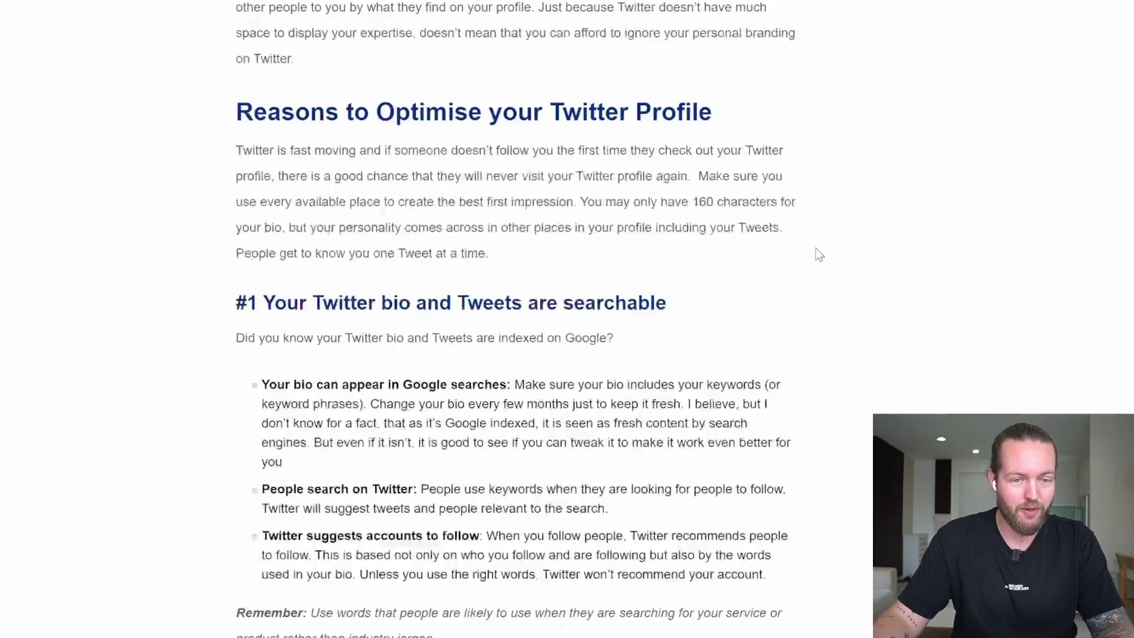
pyautogui.scroll(-20, 820, 254)
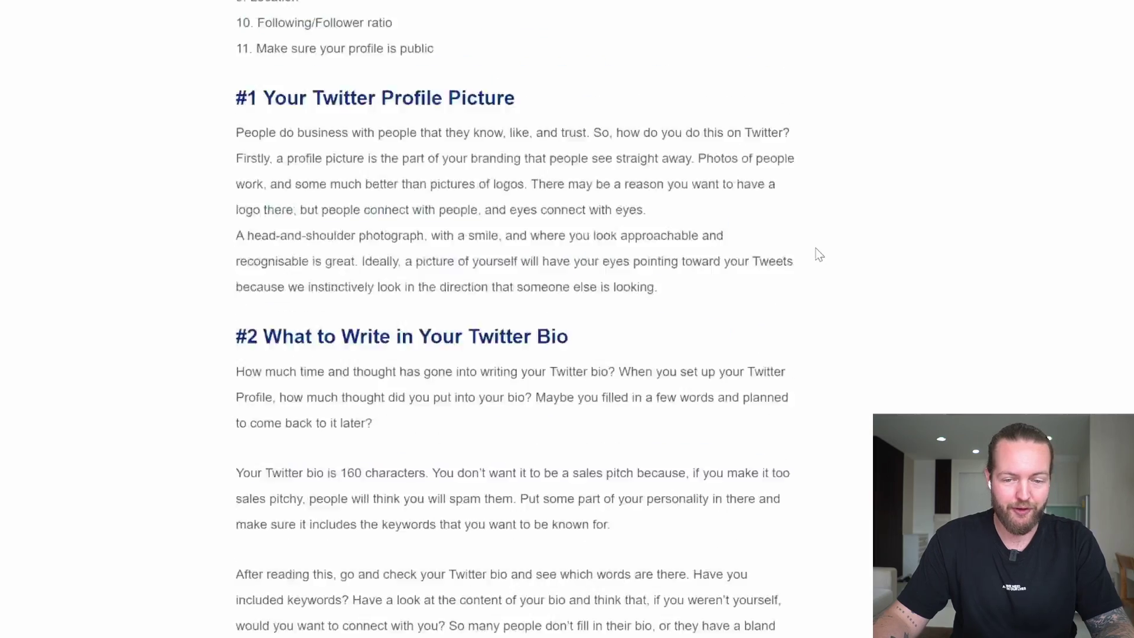
pyautogui.scroll(-20, 820, 255)
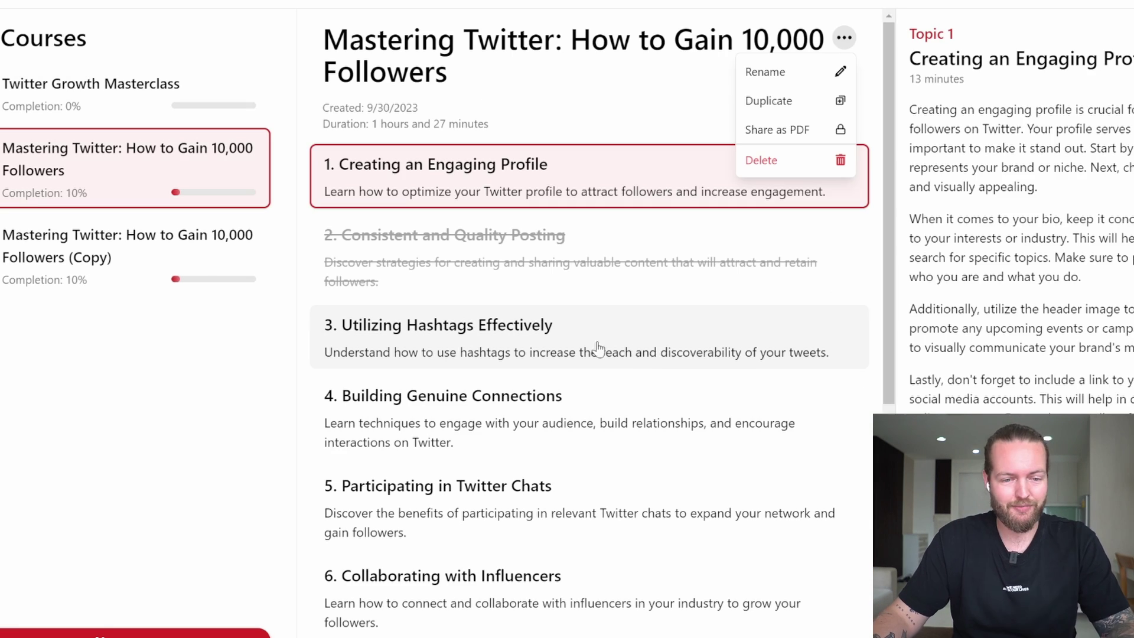
# Read topics 3–6: Building Genuine Connections, Participating in Twitter Chats, Collaborating with Influencers.
pyautogui.click(673, 351)
pyautogui.scroll(-5, 1005, 236)
pyautogui.click(739, 387)
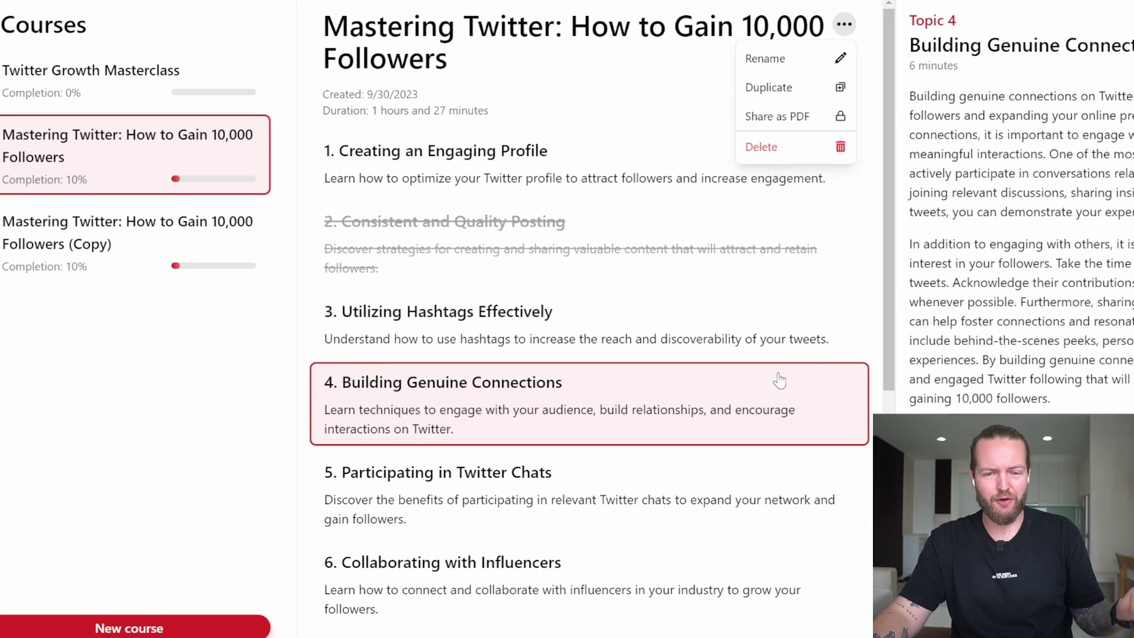
pyautogui.click(780, 479)
pyautogui.click(666, 572)
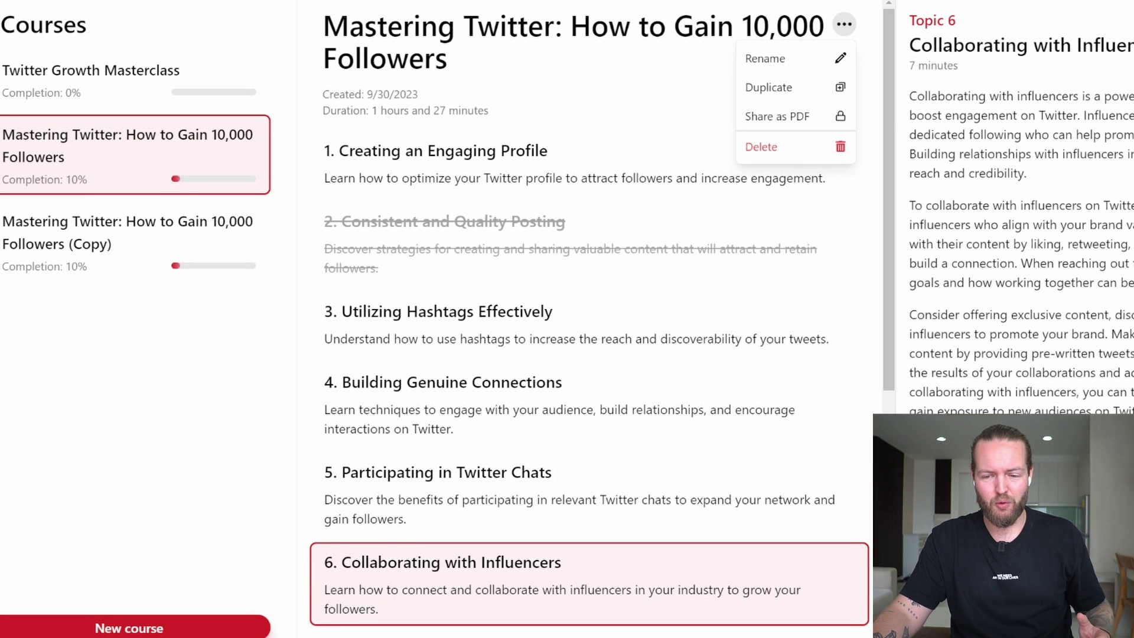
pyautogui.scroll(-2, 683, 587)
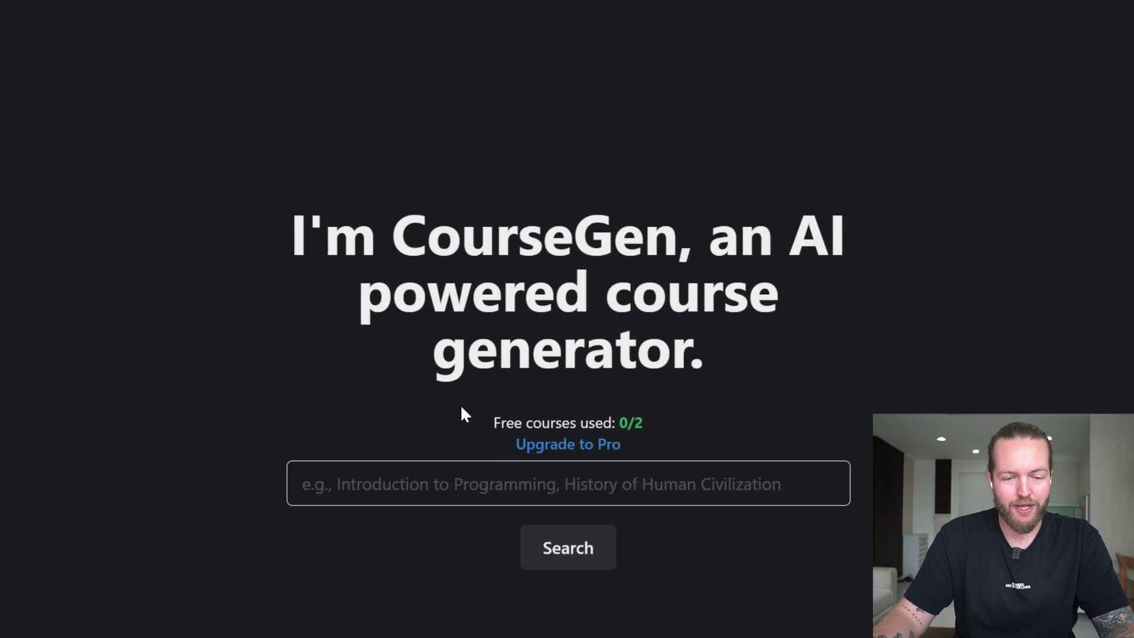
# Generate a CourseGen course on losing 10 kg in 10 weeks with calorie counting.
pyautogui.click(376, 503)
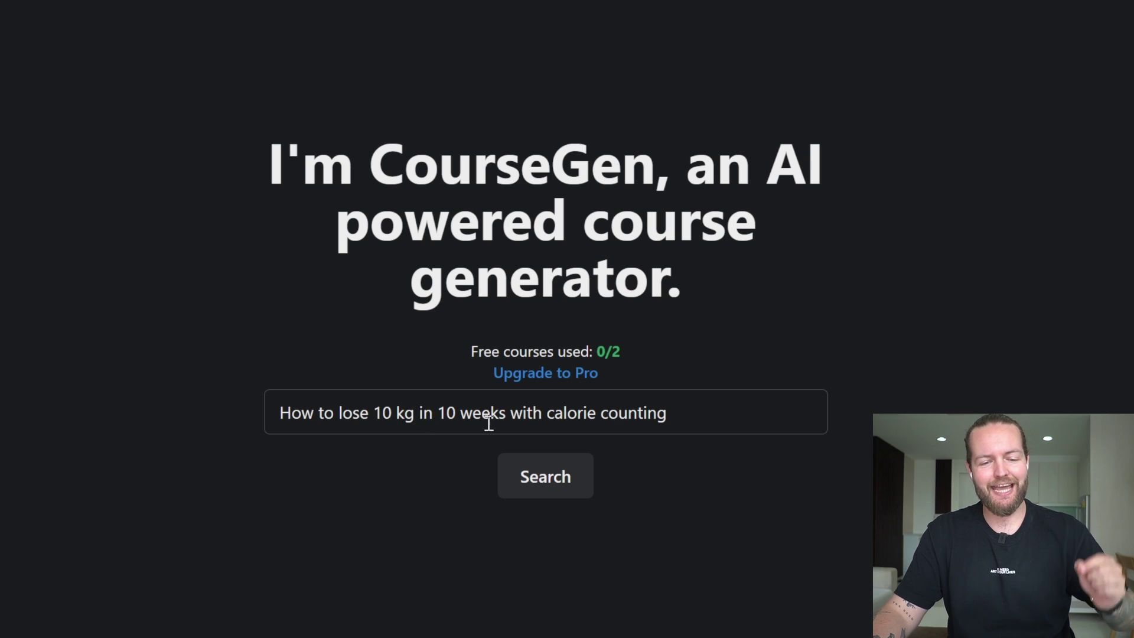
pyautogui.click(577, 476)
pyautogui.moveTo(395, 358); pyautogui.dragTo(522, 360)
pyautogui.click(727, 345)
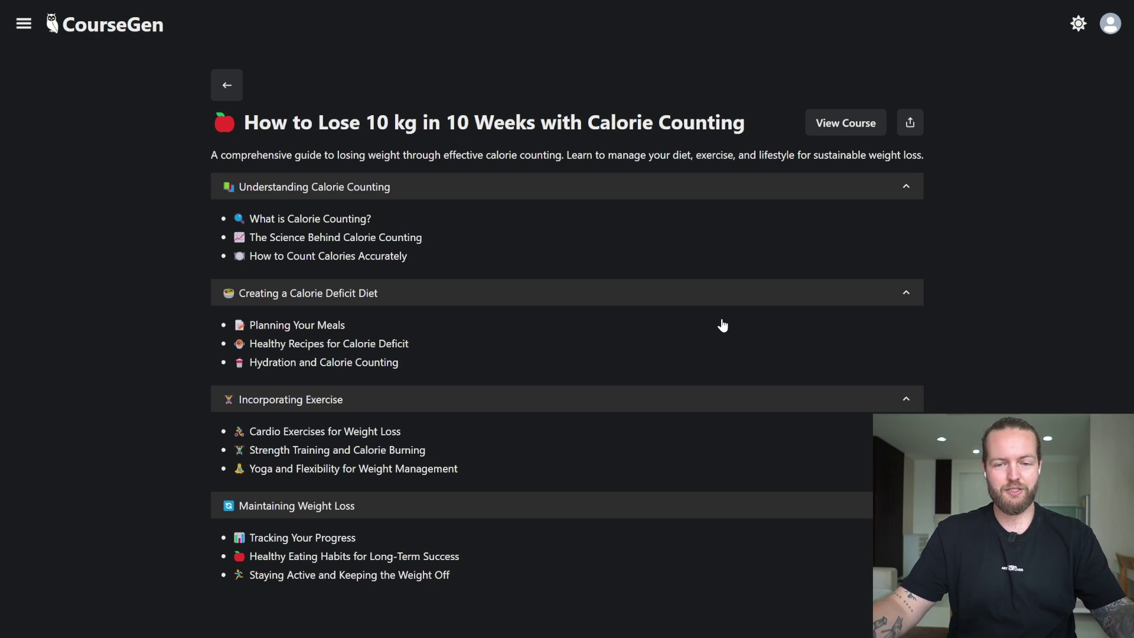
# Review the Understanding Calorie Counting and Calorie Deficit Diet sections, then open the lesson view.
pyautogui.click(906, 186)
pyautogui.click(330, 231)
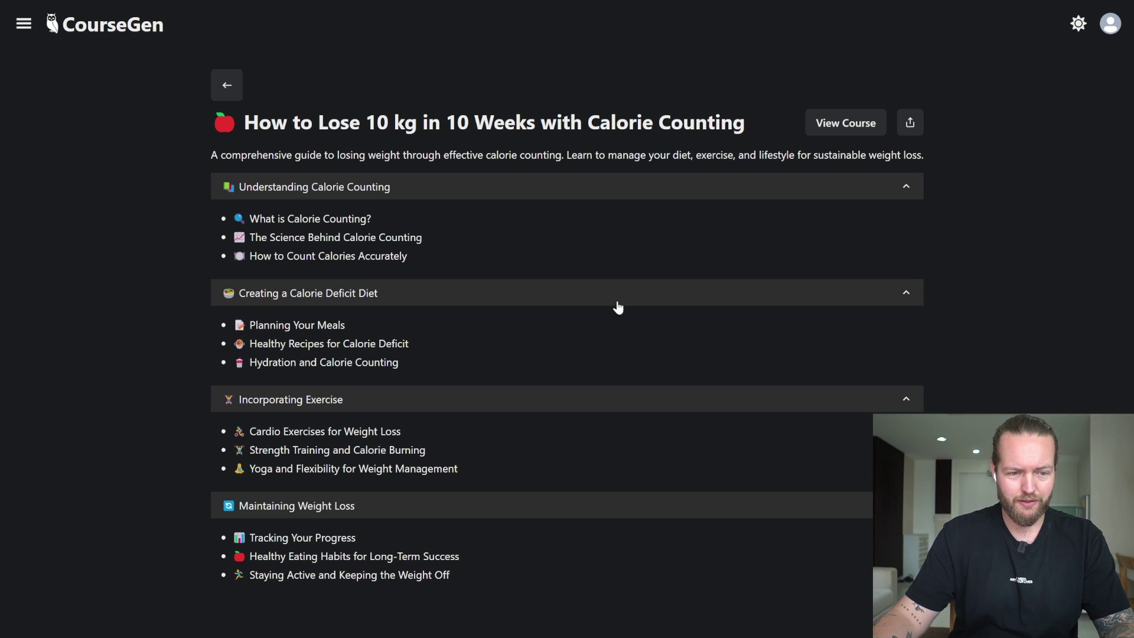
pyautogui.click(899, 295)
pyautogui.click(902, 294)
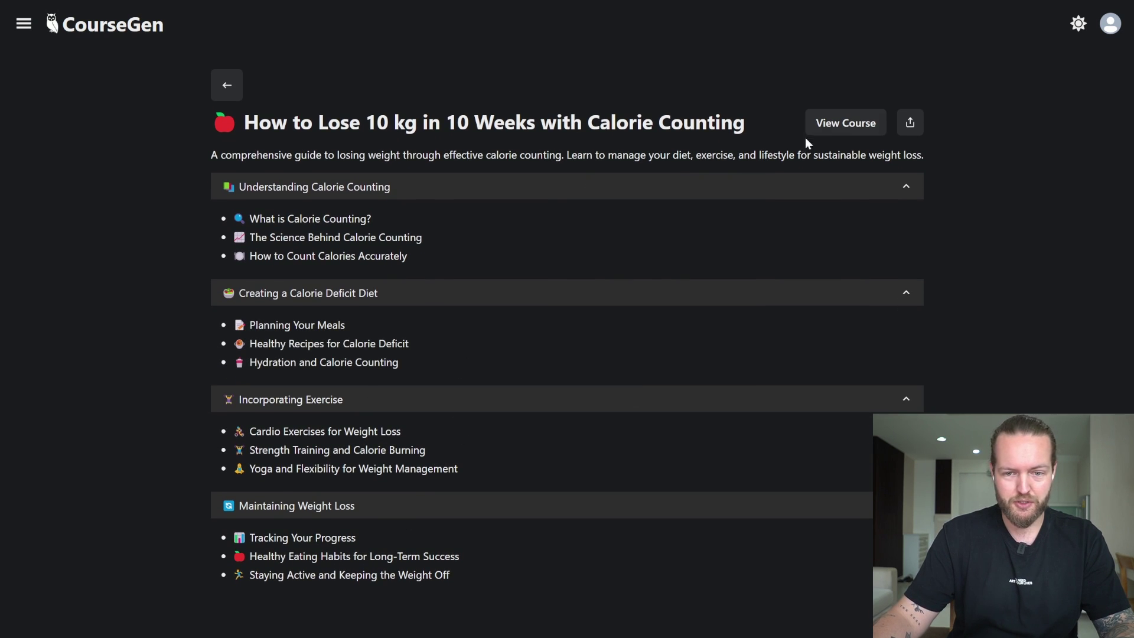
pyautogui.click(847, 126)
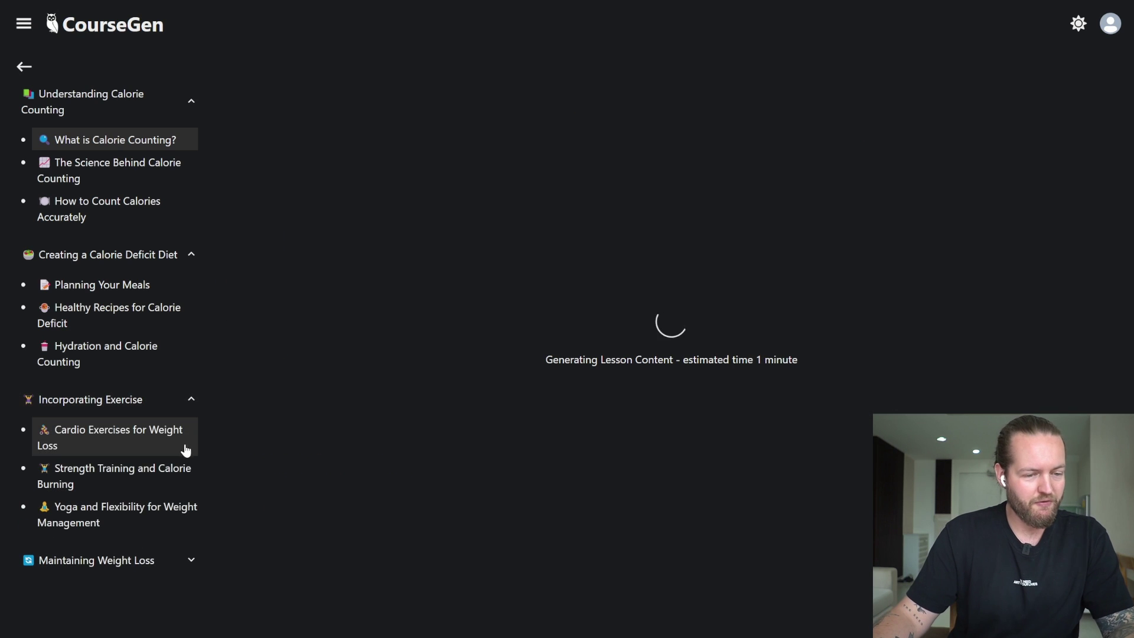
pyautogui.click(192, 564)
pyautogui.scroll(-2, 140, 539)
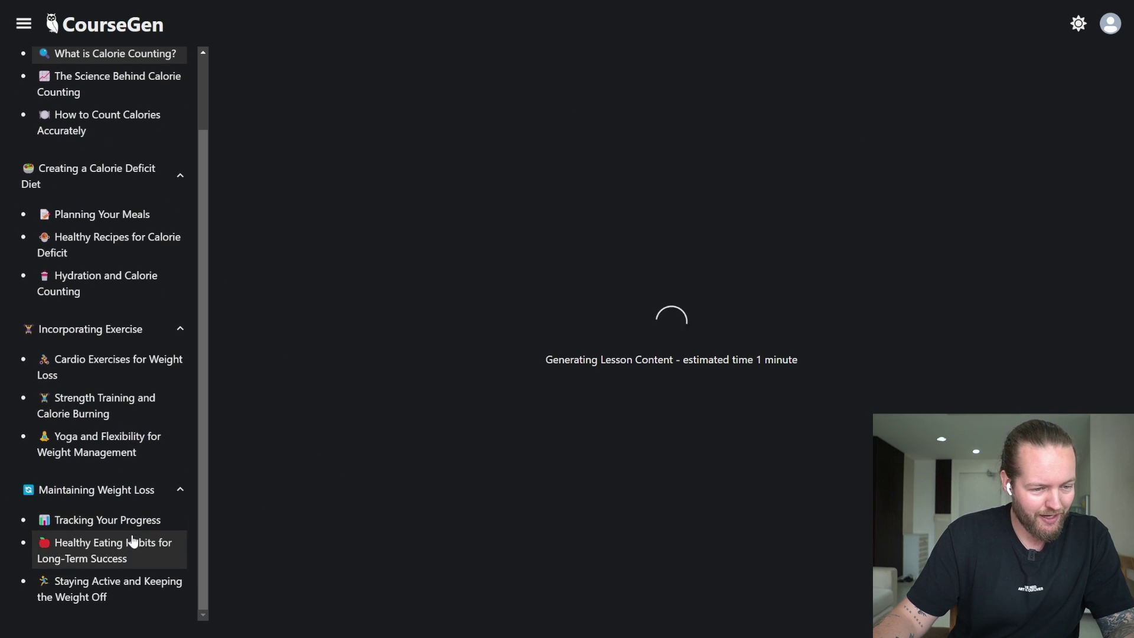
# Collapse the sidebar sections and read The Science Behind Calorie Counting lesson and its recipes.
pyautogui.scroll(2, 177, 420)
pyautogui.click(180, 397)
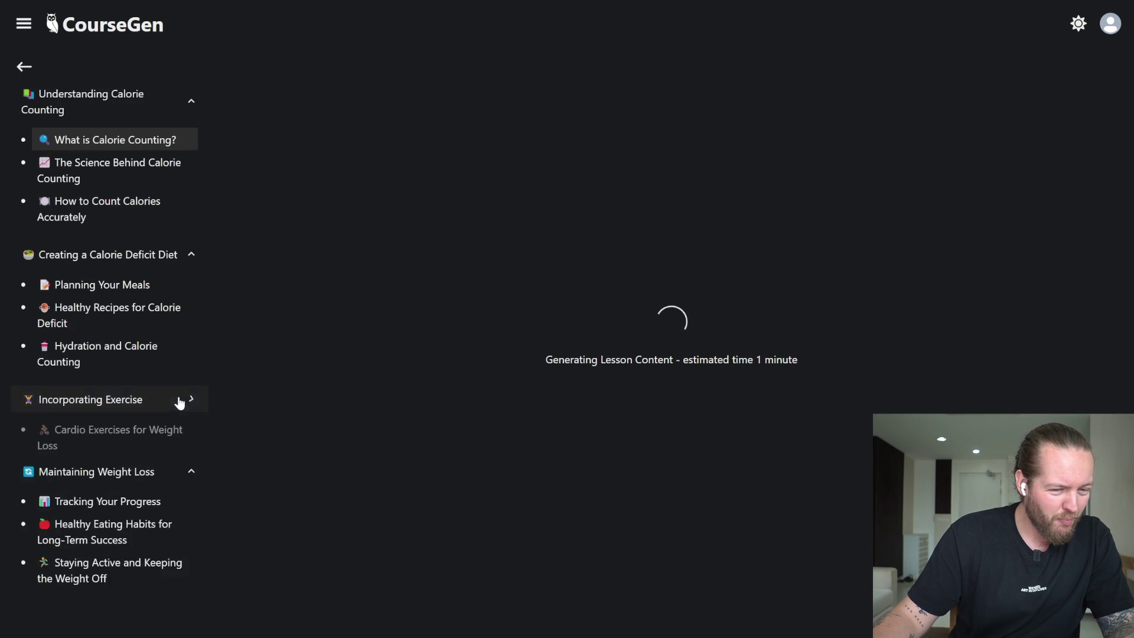
pyautogui.click(192, 433)
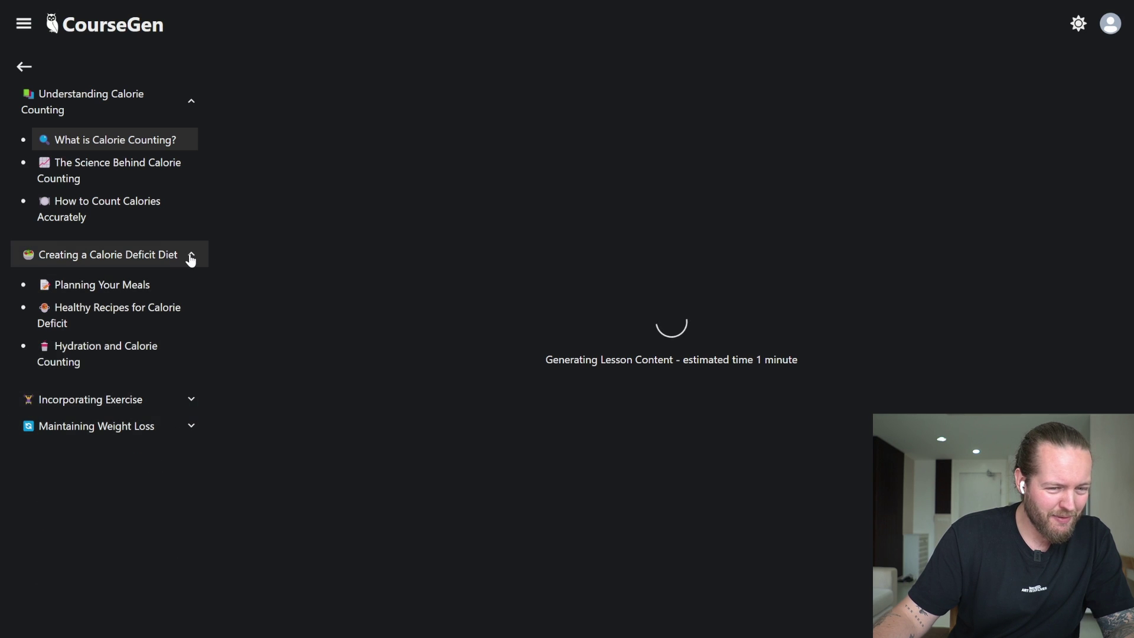
pyautogui.click(191, 254)
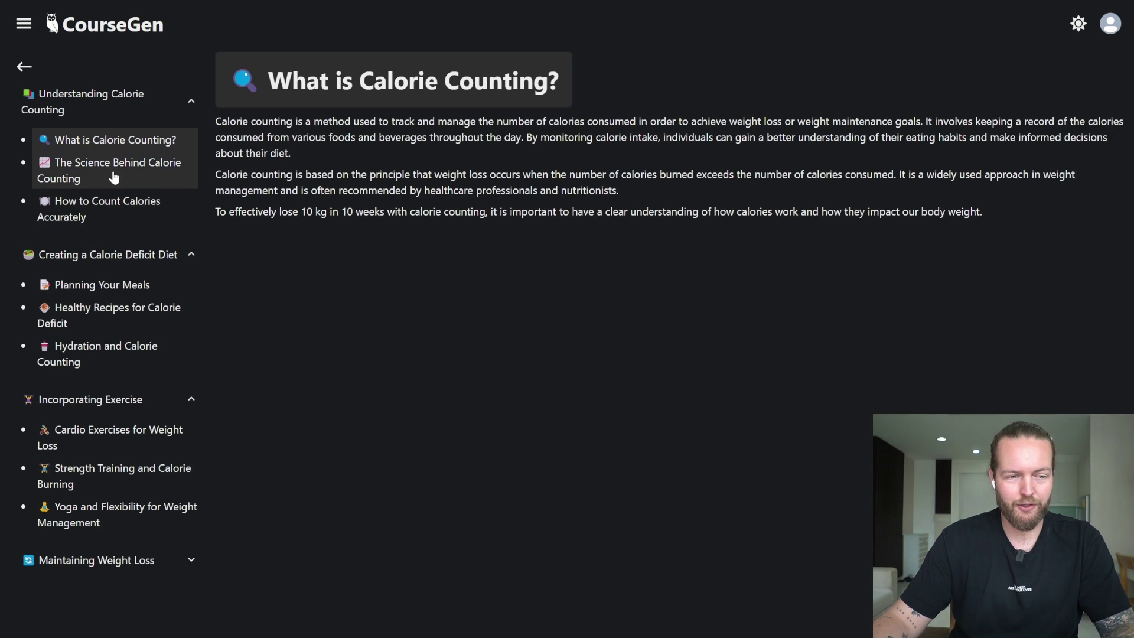
pyautogui.click(111, 178)
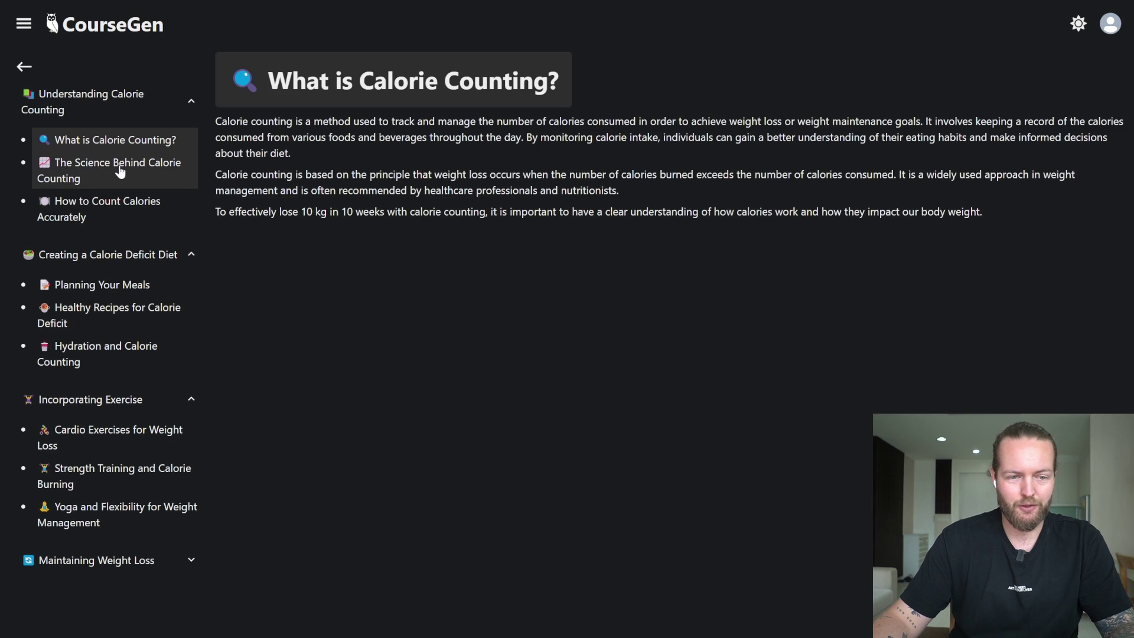
pyautogui.click(120, 173)
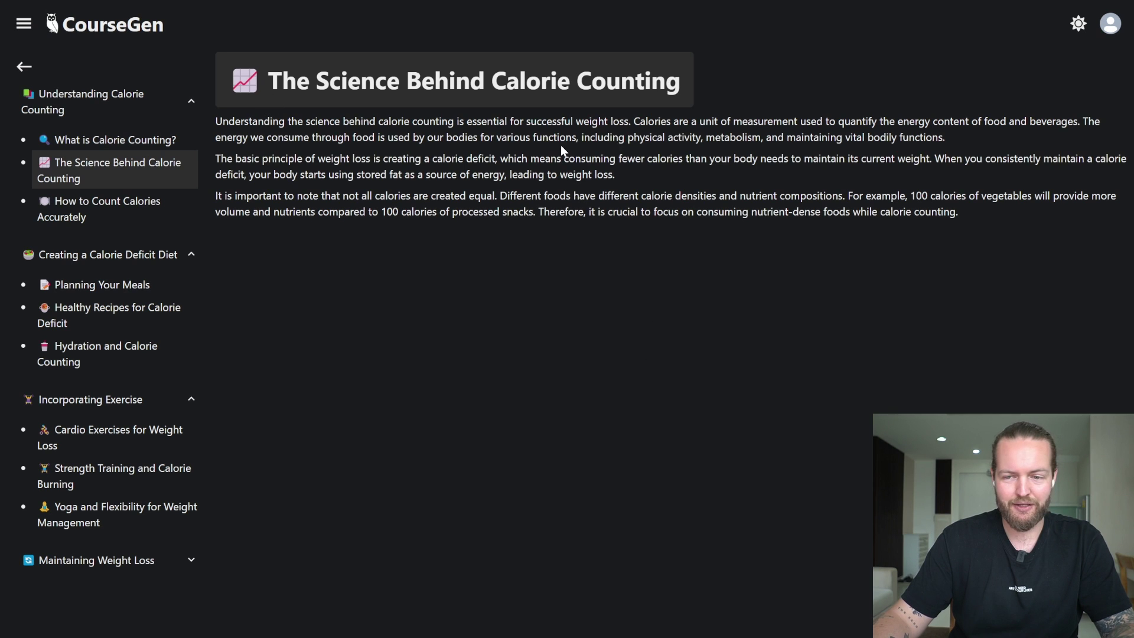
pyautogui.moveTo(340, 137); pyautogui.dragTo(736, 213)
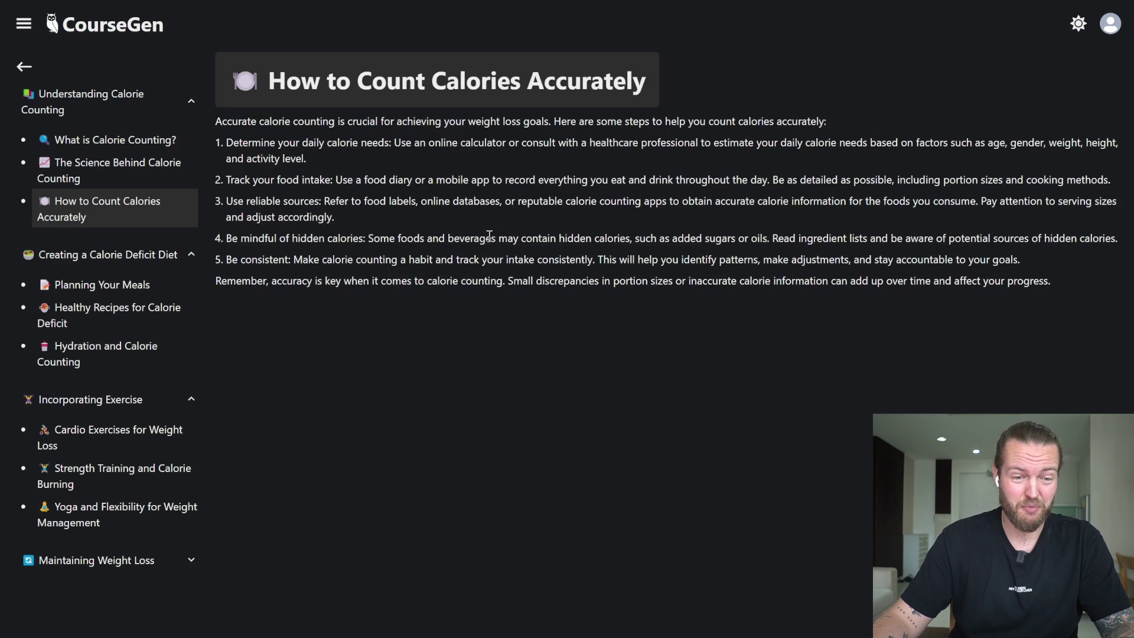
pyautogui.moveTo(899, 142); pyautogui.dragTo(1128, 322)
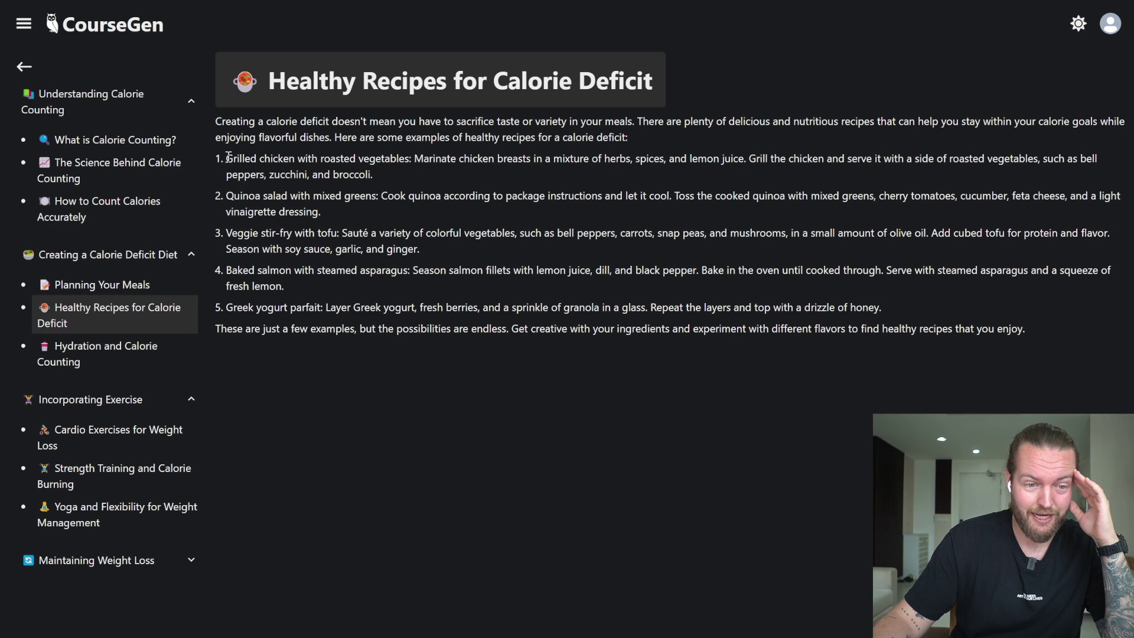
pyautogui.moveTo(229, 156); pyautogui.dragTo(366, 195)
pyautogui.click(367, 195)
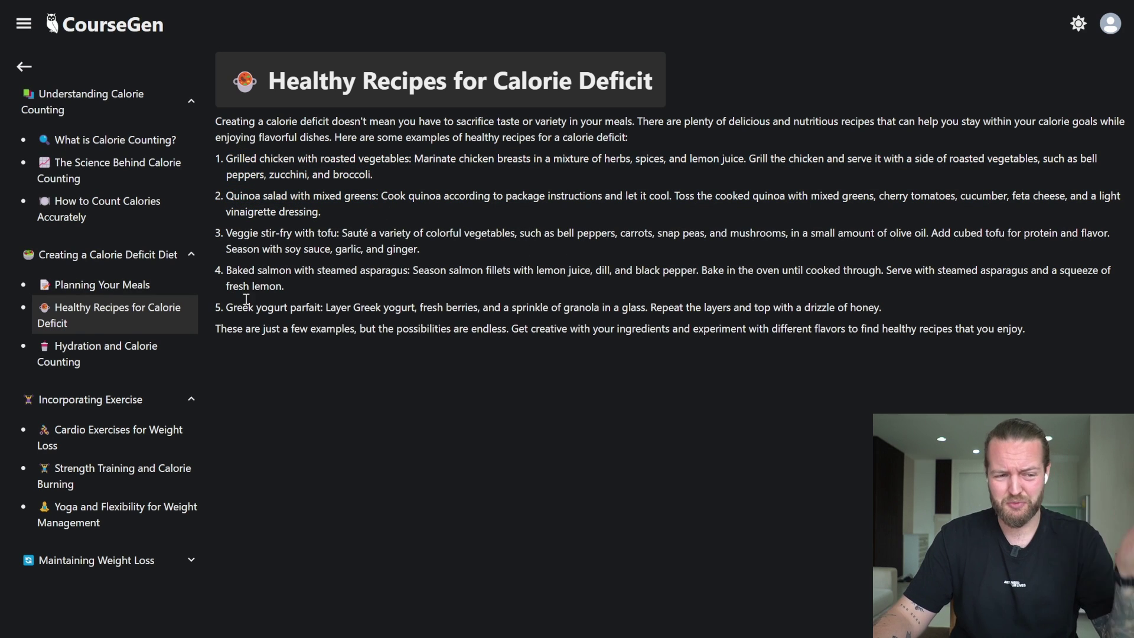
# Reopen the saved calorie-counting course from My Courses.
pyautogui.click(24, 24)
pyautogui.click(118, 102)
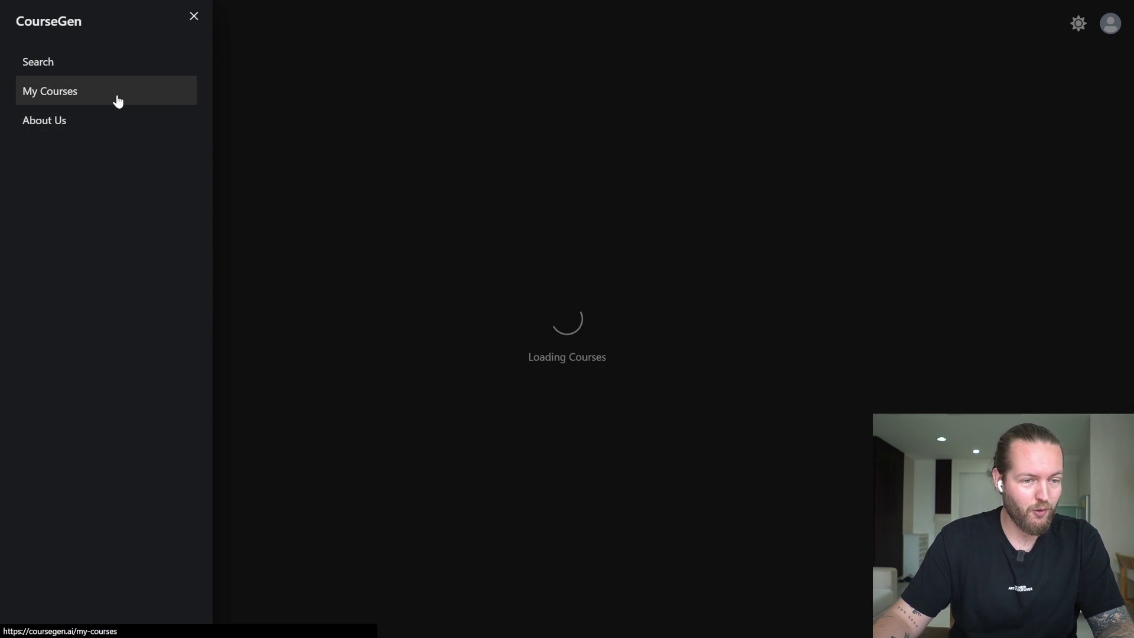
pyautogui.click(691, 96)
pyautogui.moveTo(716, 109); pyautogui.dragTo(585, 181)
pyautogui.click(499, 173)
pyautogui.click(438, 225)
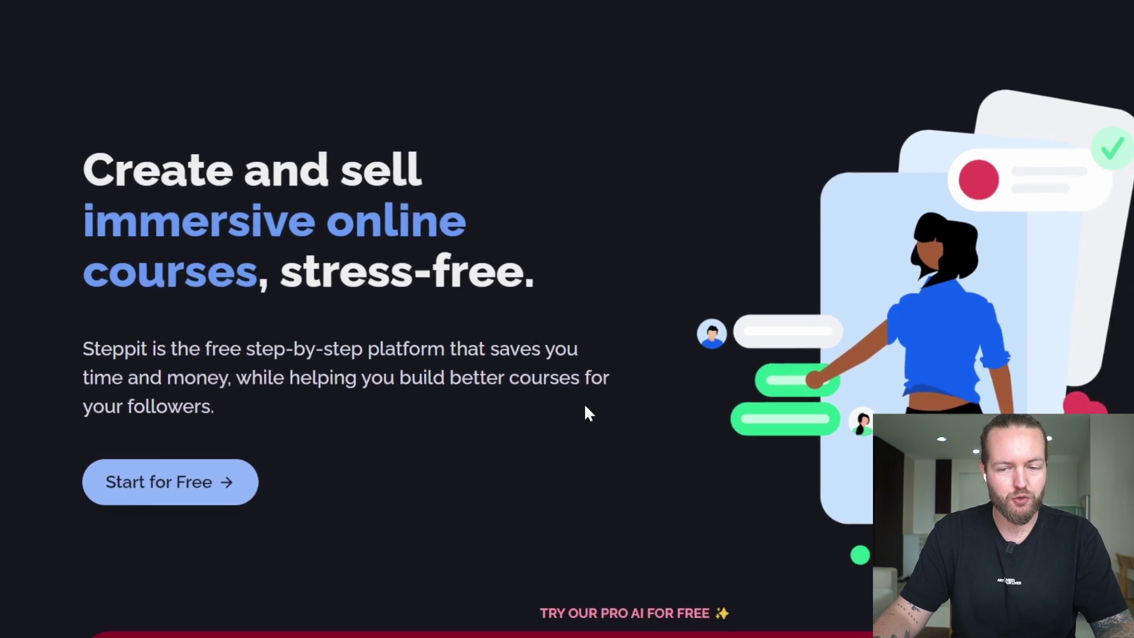
# Read the homepage's time-and-money line and the AI planner's greeting.
pyautogui.moveTo(489, 319); pyautogui.dragTo(313, 351)
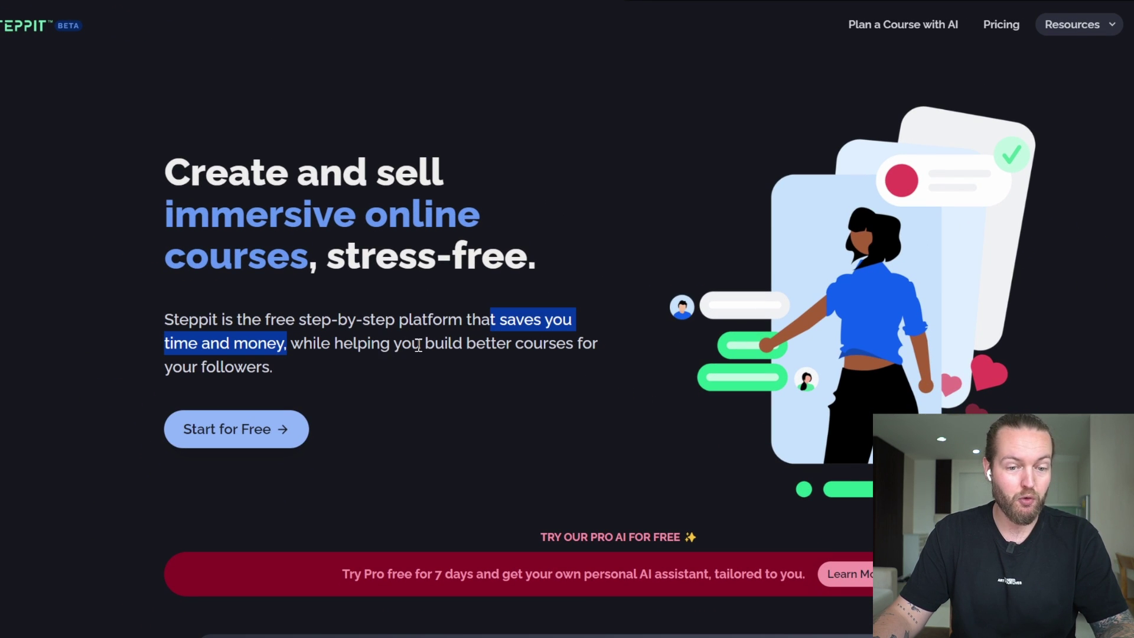
pyautogui.click(467, 372)
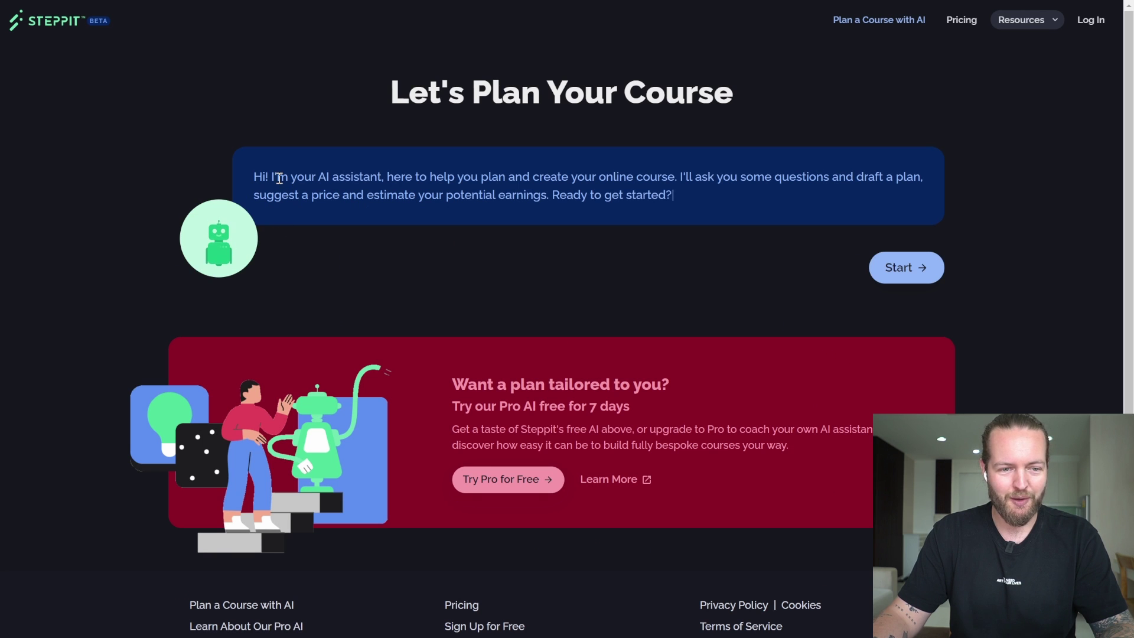
pyautogui.moveTo(279, 177); pyautogui.dragTo(679, 205)
pyautogui.click(708, 254)
# Answer the planner: Etsy t-shirt designs using AI, side-hustle audience, Midjourney design generation.
pyautogui.click(900, 269)
pyautogui.write('How to Sell t-shirt designs on Etsy')
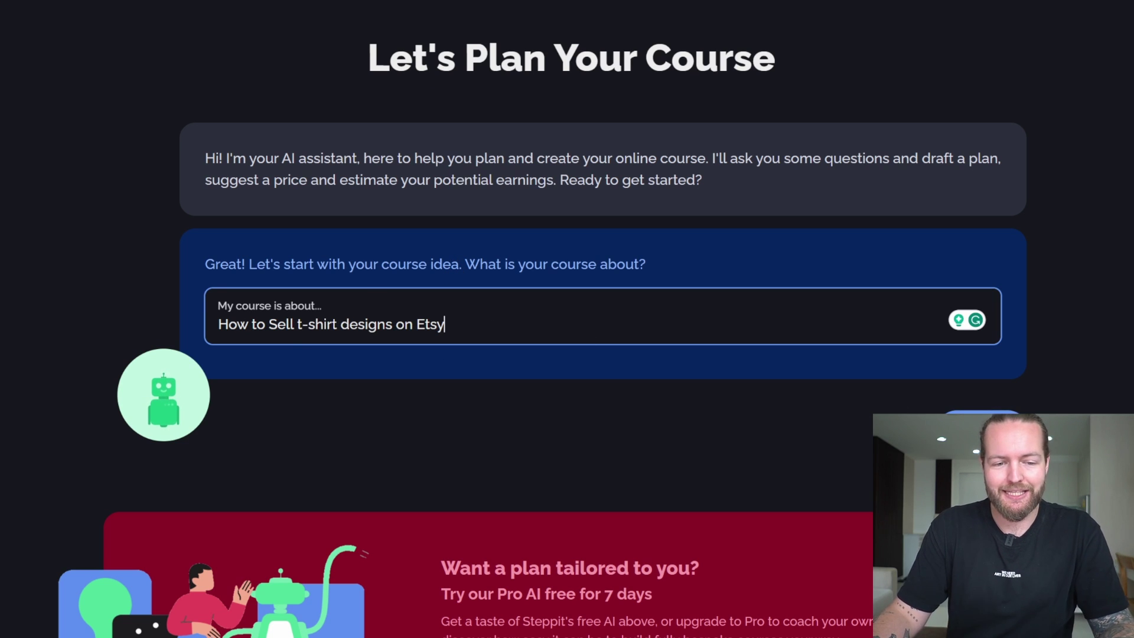
pyautogui.write('using A')
pyautogui.write('I')
pyautogui.press('Return')
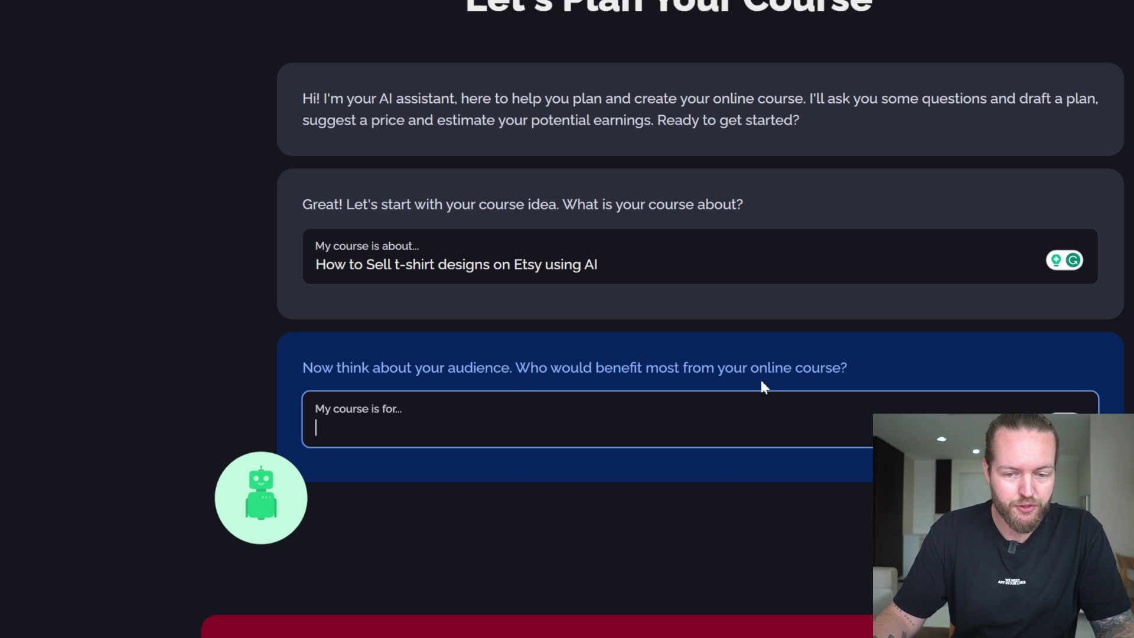
pyautogui.write('People looking for a side hustle')
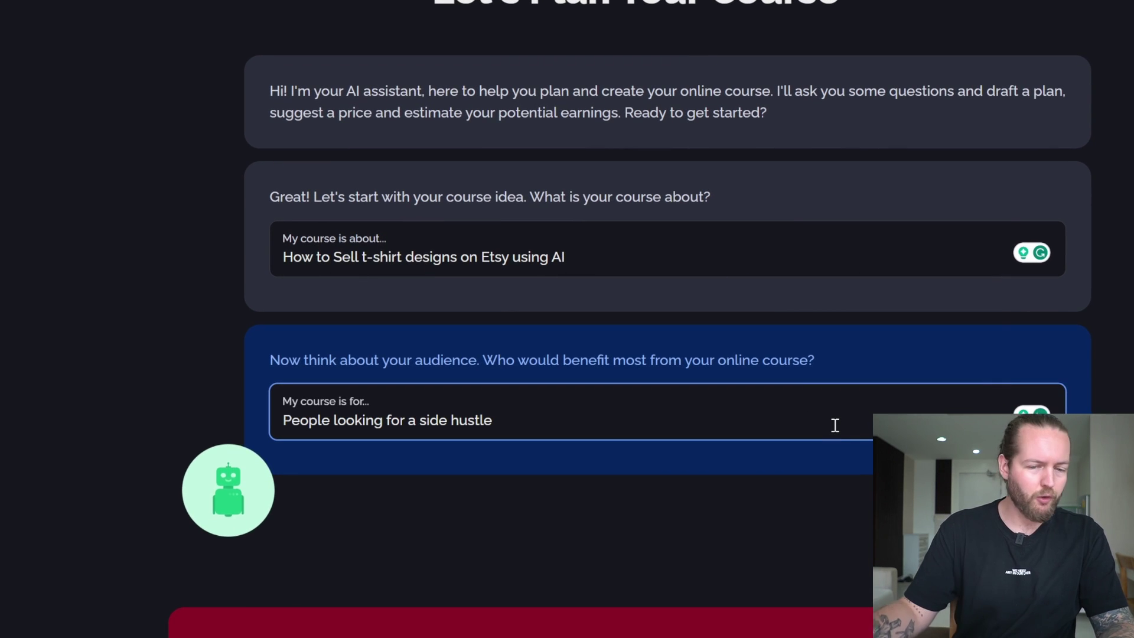
pyautogui.press('Return')
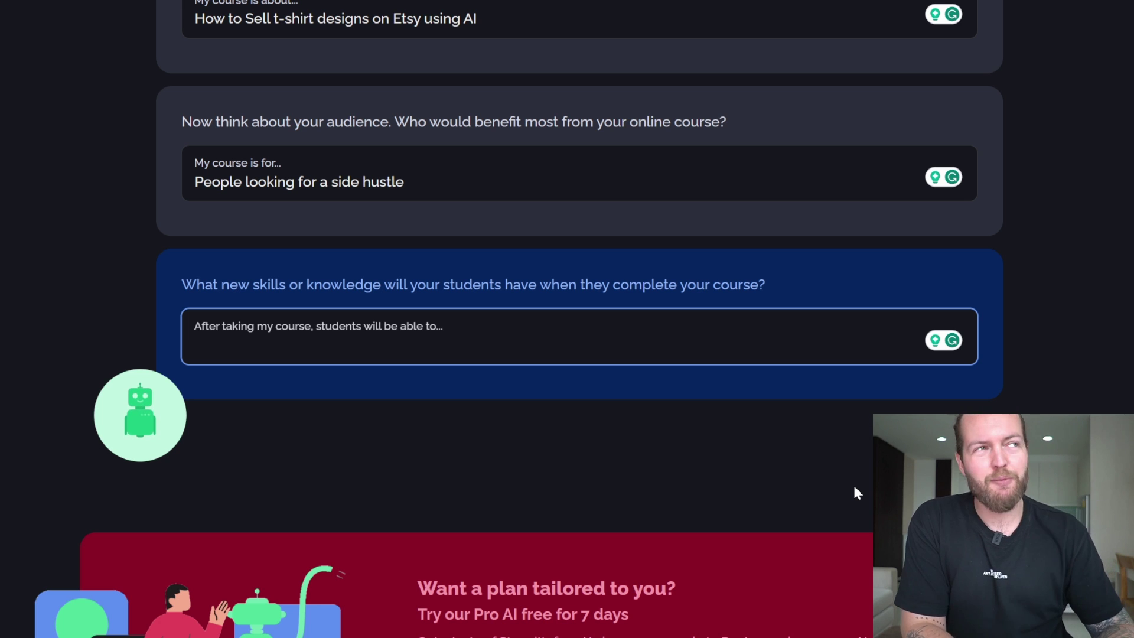
pyautogui.write('Generate tshirt designs with midjourney,')
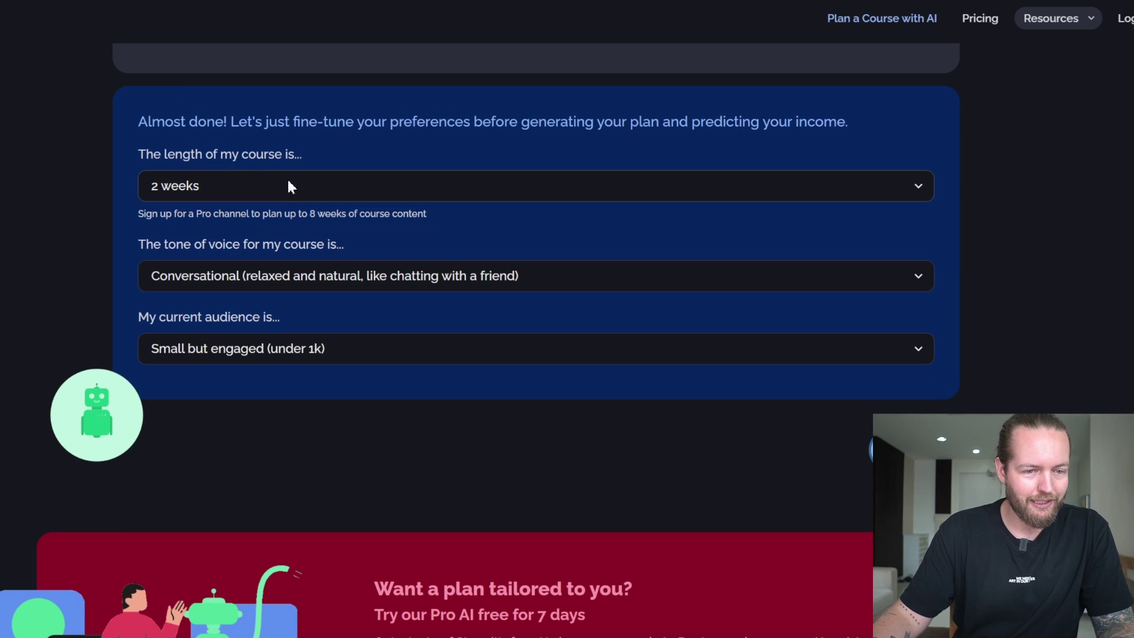
# Set course length to 2 weeks, tone to Inspirational, and audience to 10k–100k.
pyautogui.click(302, 187)
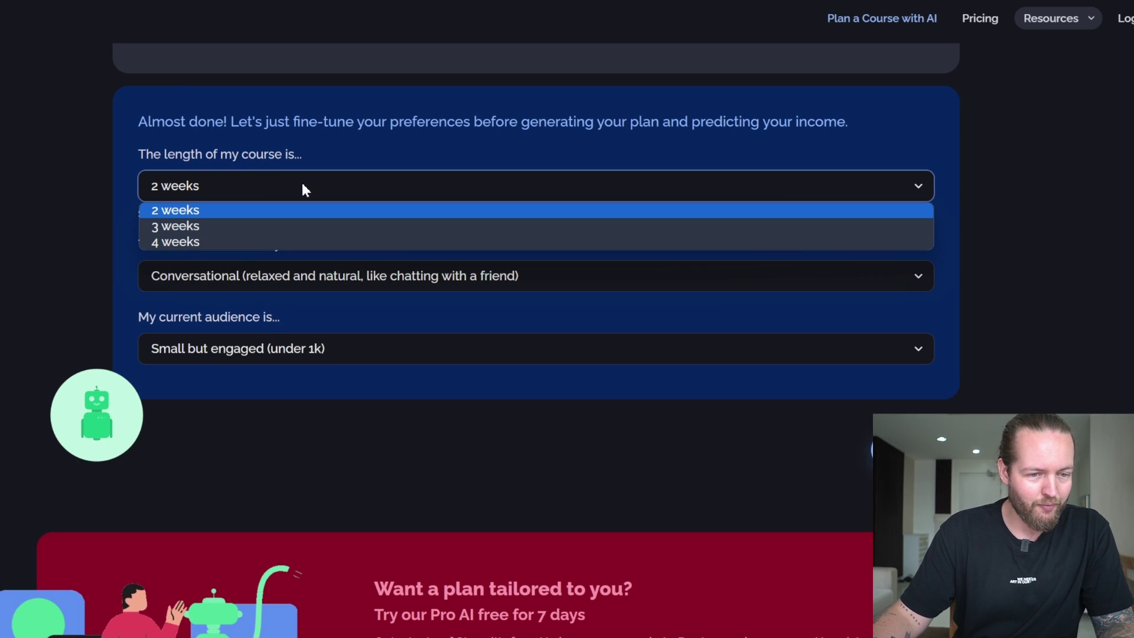
pyautogui.click(256, 240)
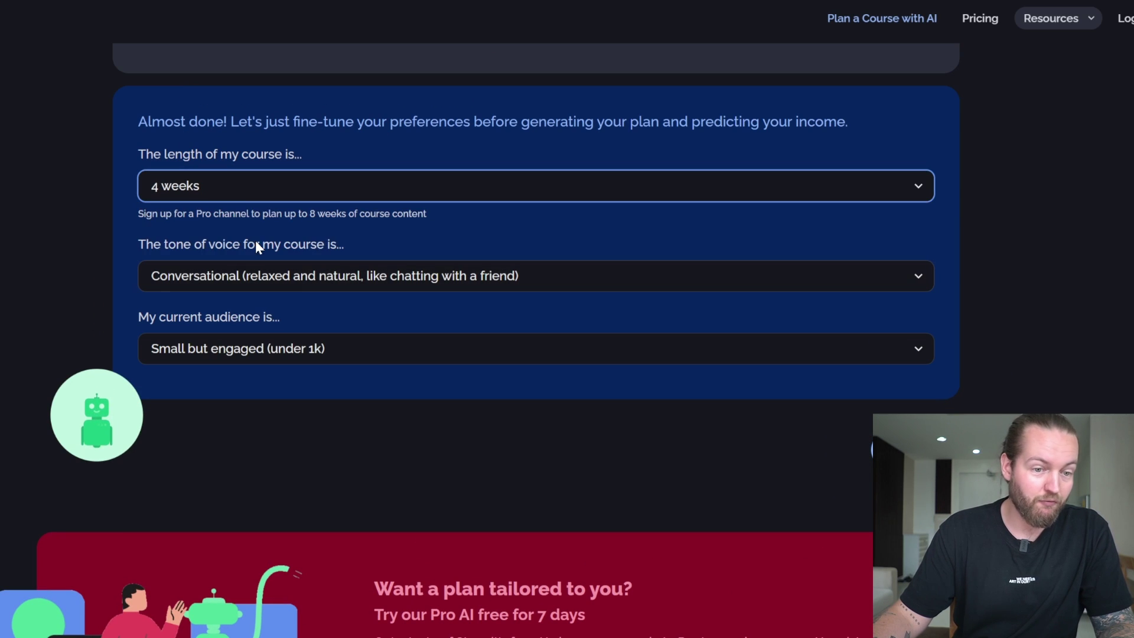
pyautogui.click(241, 192)
pyautogui.click(236, 211)
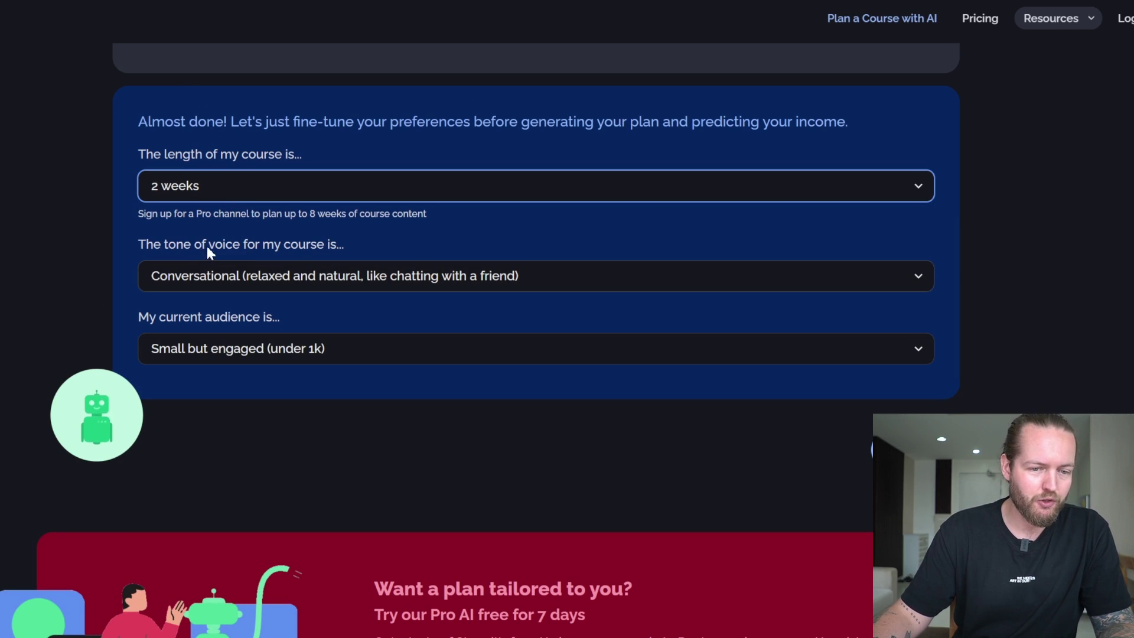
pyautogui.click(346, 276)
pyautogui.click(332, 332)
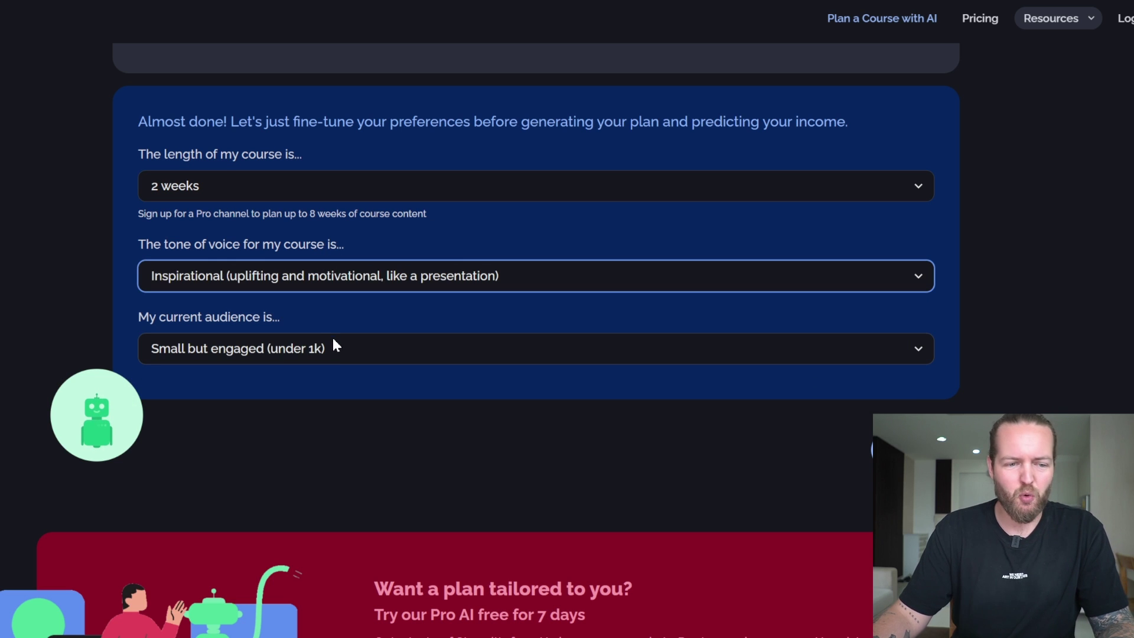
pyautogui.click(337, 350)
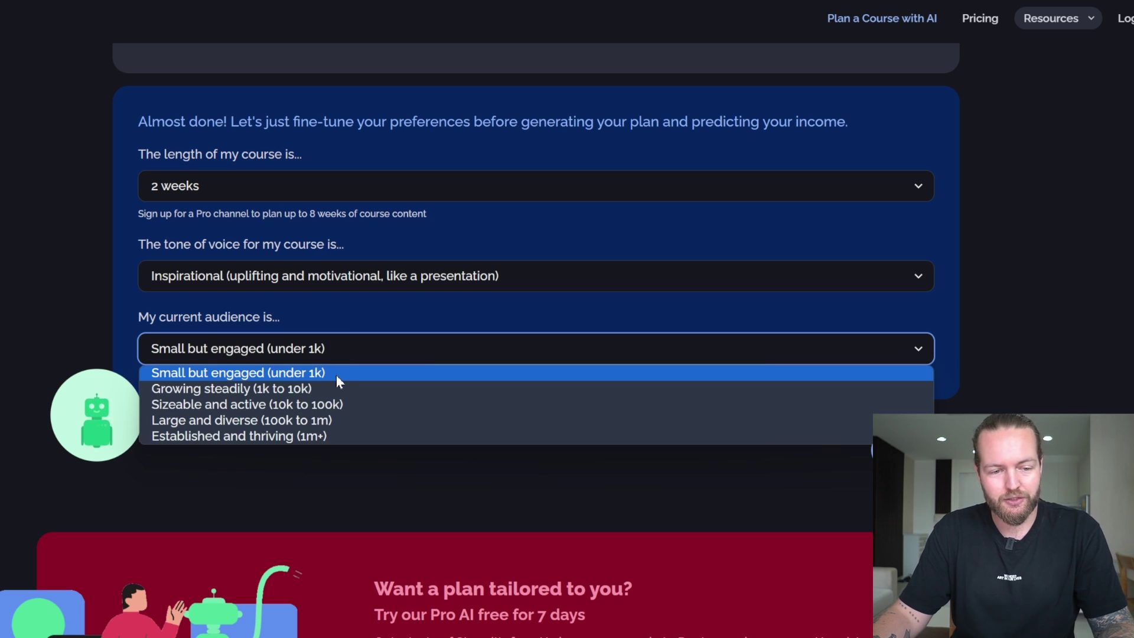
pyautogui.click(339, 406)
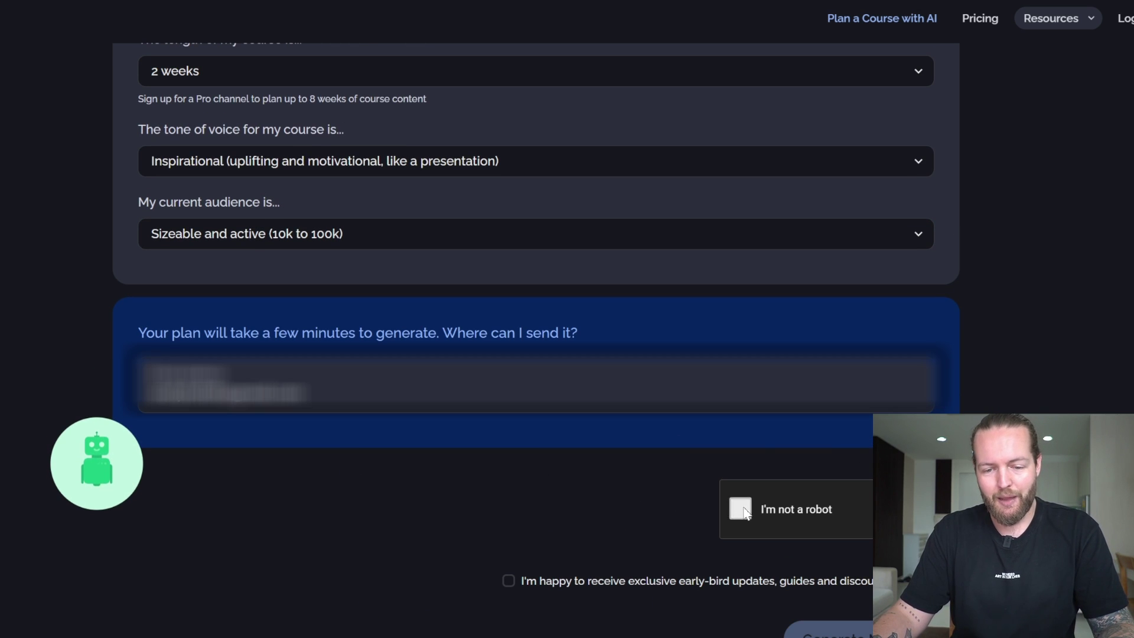
# Pass the reCAPTCHA to generate the plan and play the pairs game while waiting.
pyautogui.click(740, 509)
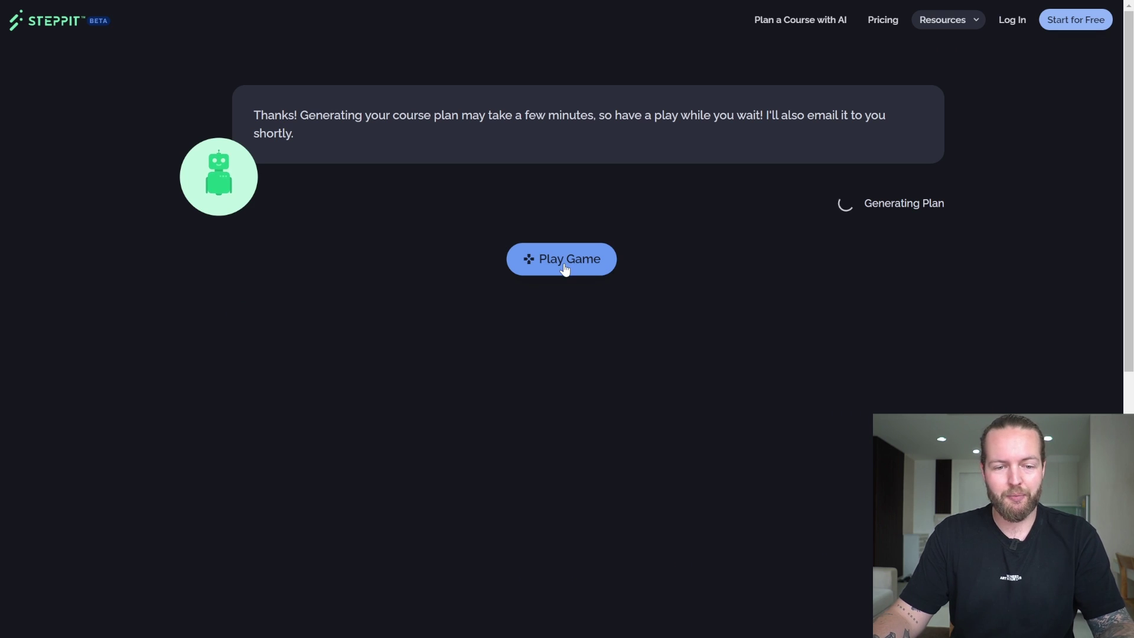
pyautogui.click(565, 269)
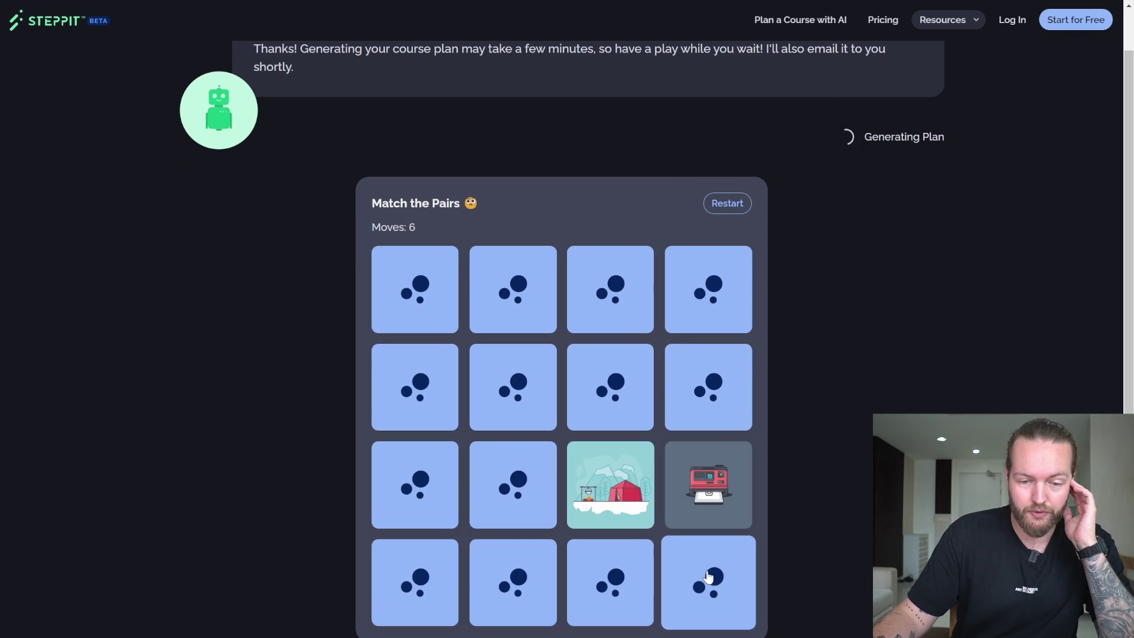
pyautogui.click(708, 582)
pyautogui.click(610, 582)
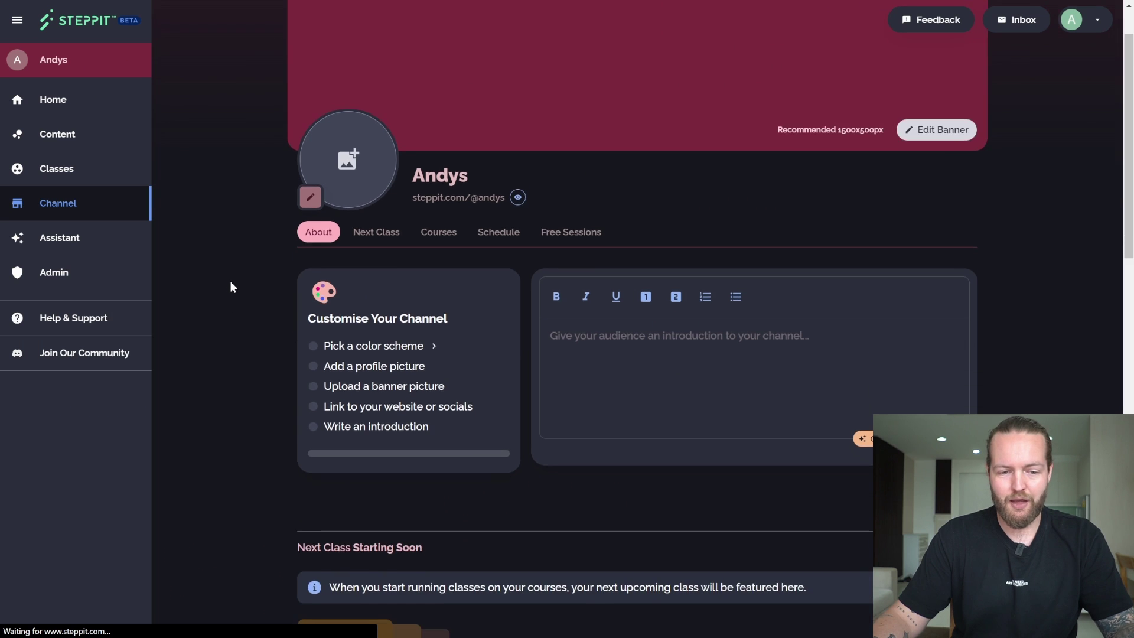
pyautogui.scroll(-5, 230, 281)
pyautogui.scroll(-2, 233, 284)
# Open the AI-Driven T-Shirt Design course builder and try Build from Scratch with Just Watch.
pyautogui.click(112, 142)
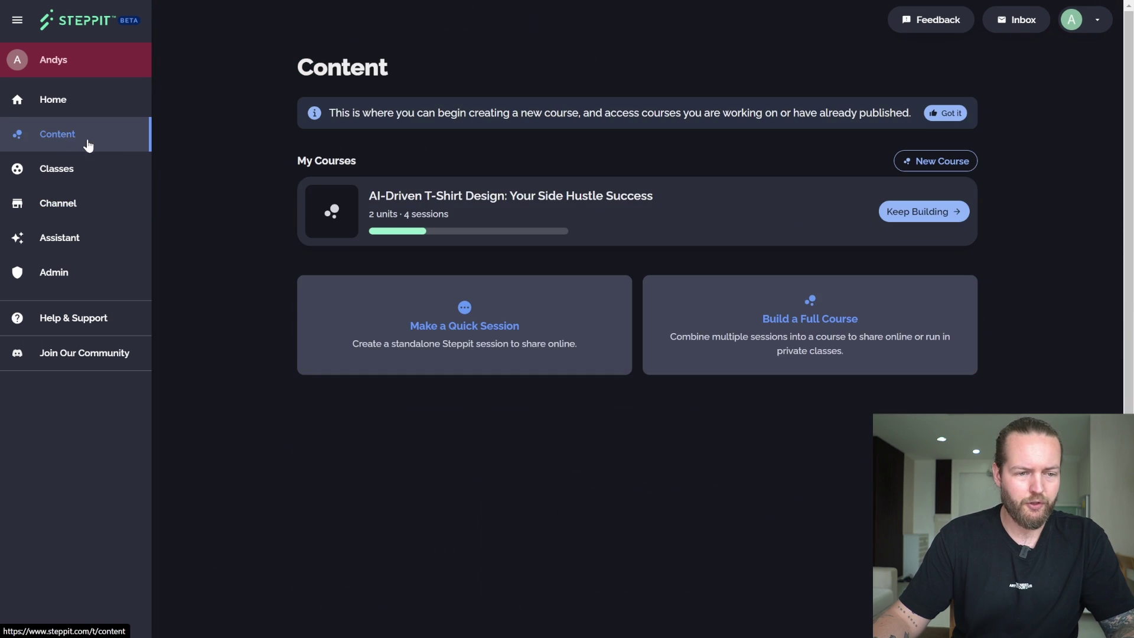
pyautogui.click(434, 202)
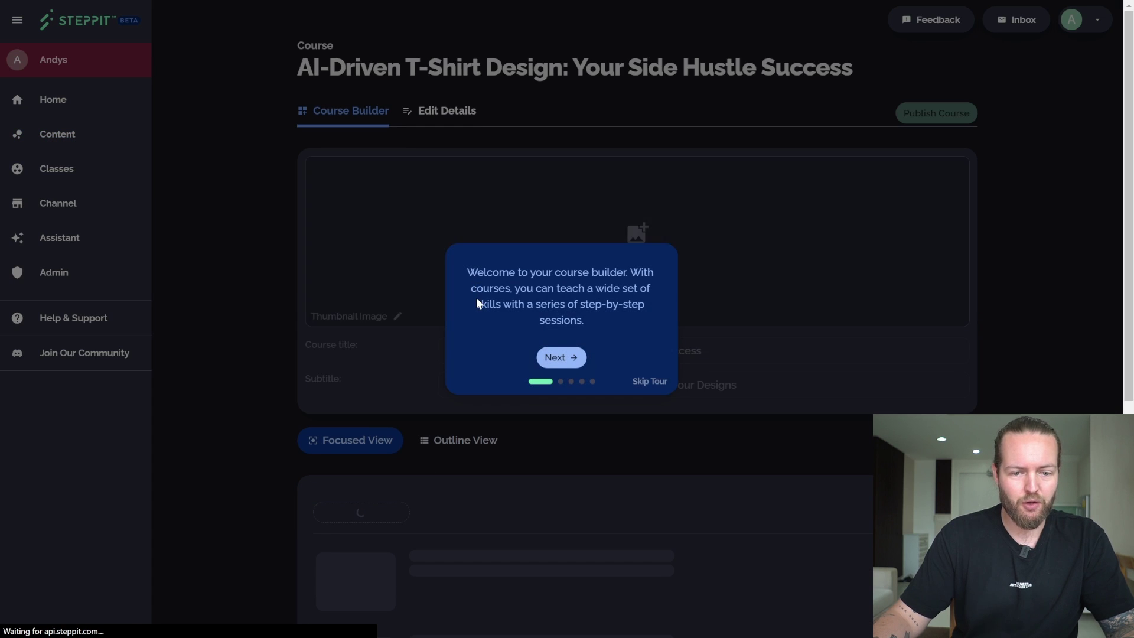
pyautogui.scroll(-5, 476, 296)
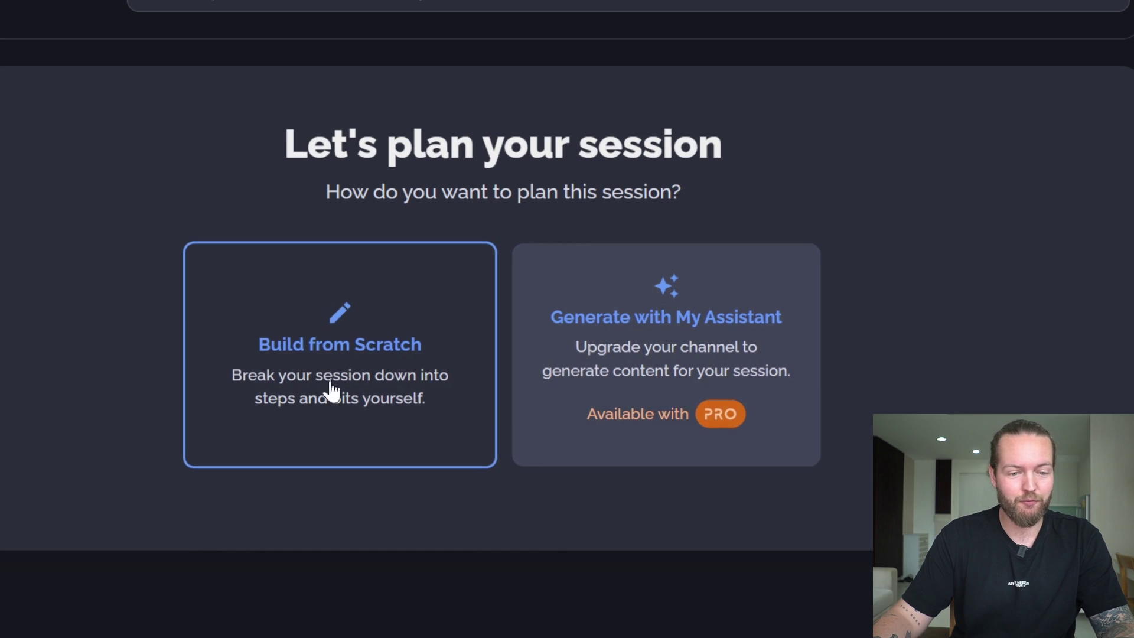
pyautogui.click(364, 369)
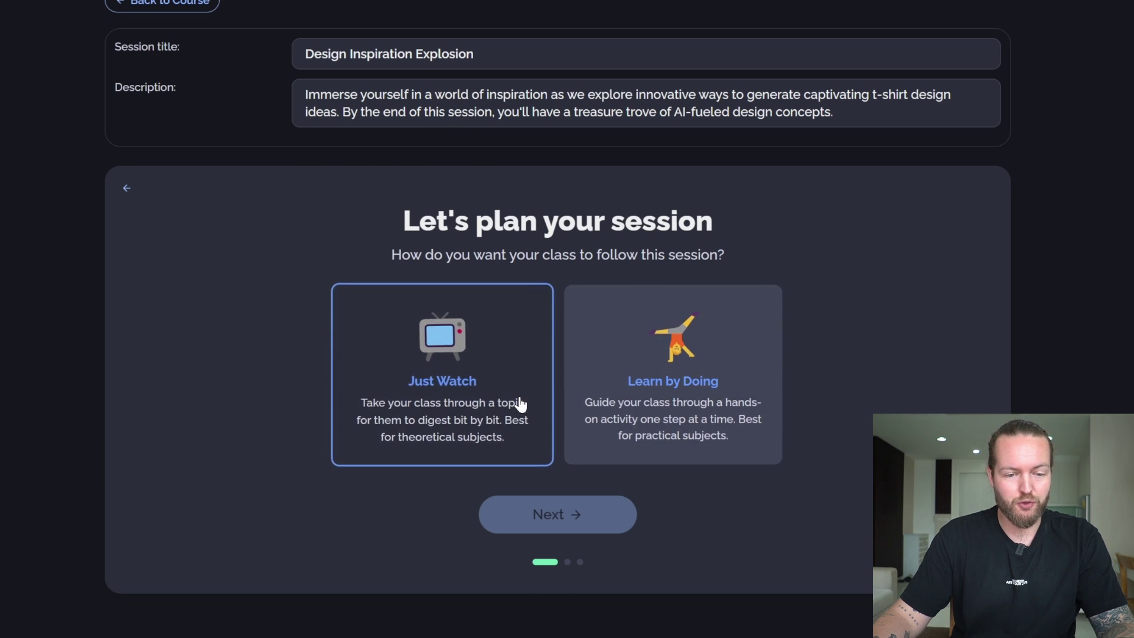
pyautogui.click(517, 408)
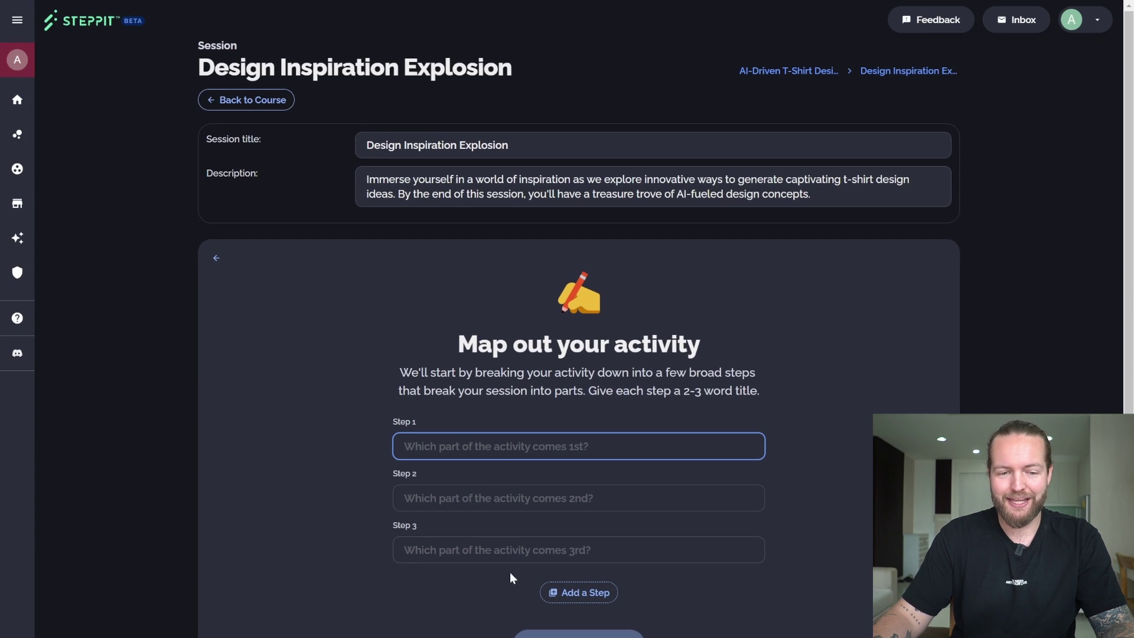
pyautogui.scroll(-5, 494, 562)
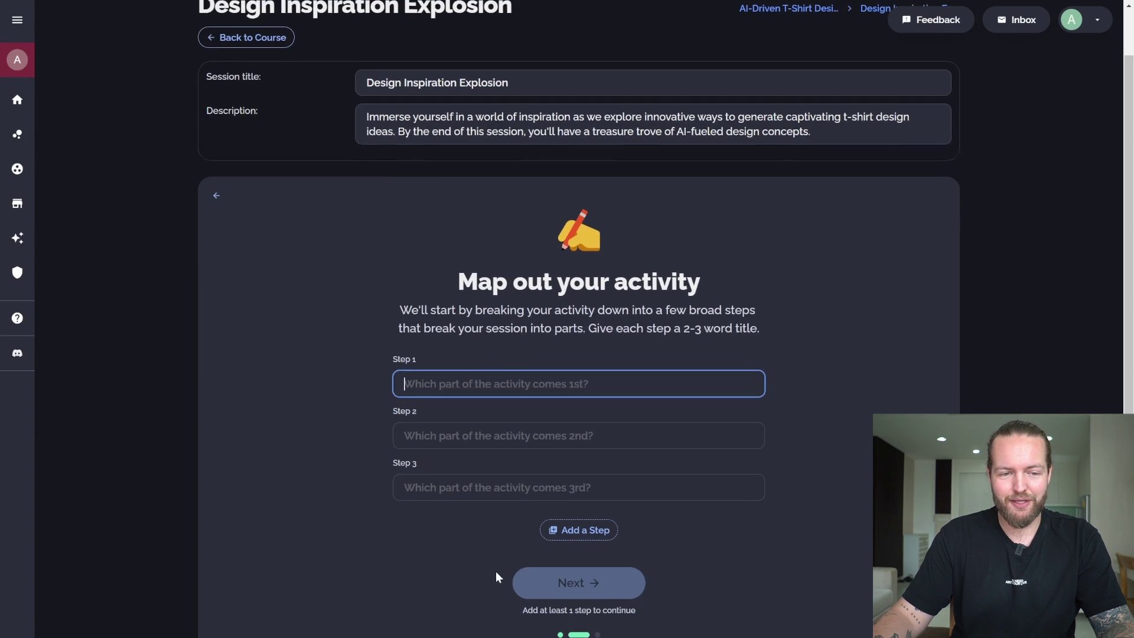
pyautogui.scroll(3, 234, 177)
pyautogui.click(216, 192)
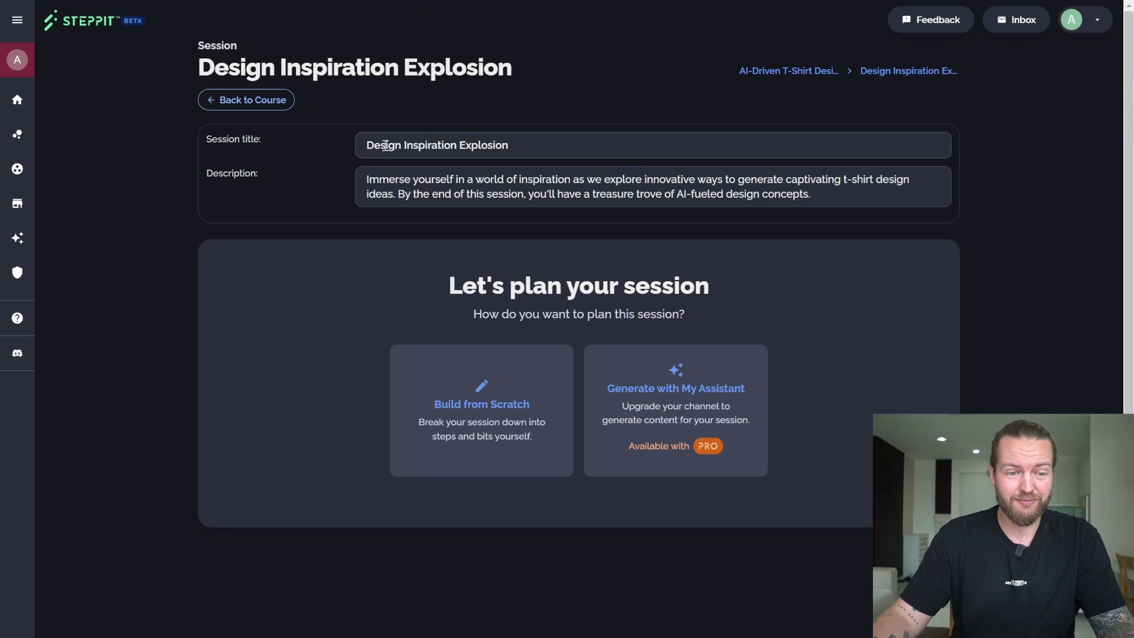
# Return to the course overview, scan its units, and place the Steppit logo in the D tier.
pyautogui.click(248, 102)
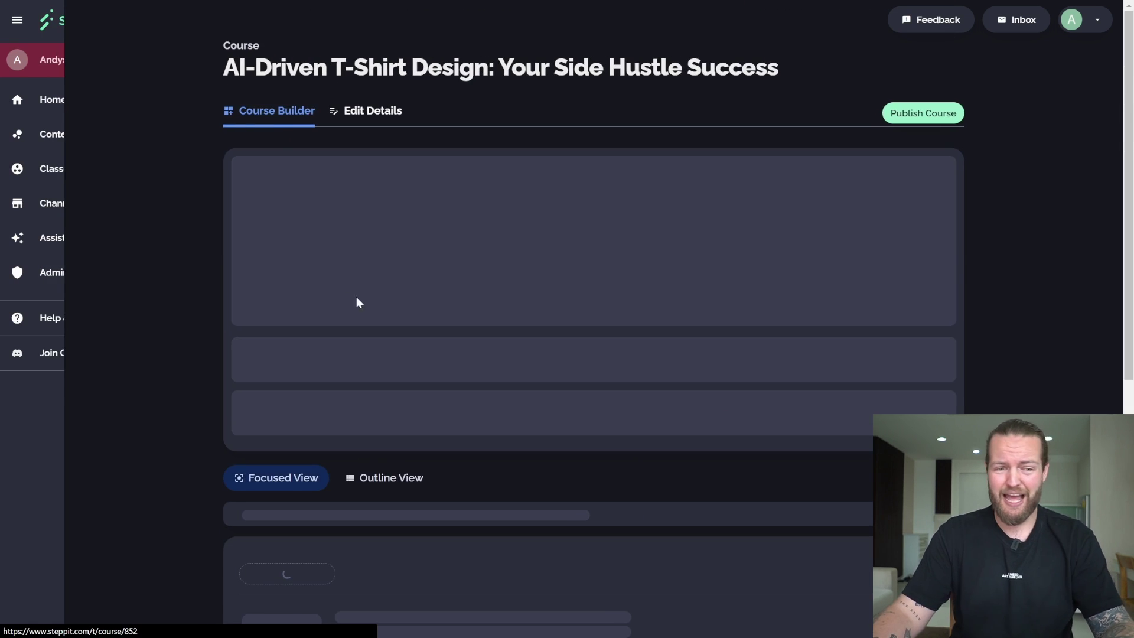
pyautogui.scroll(-2, 234, 295)
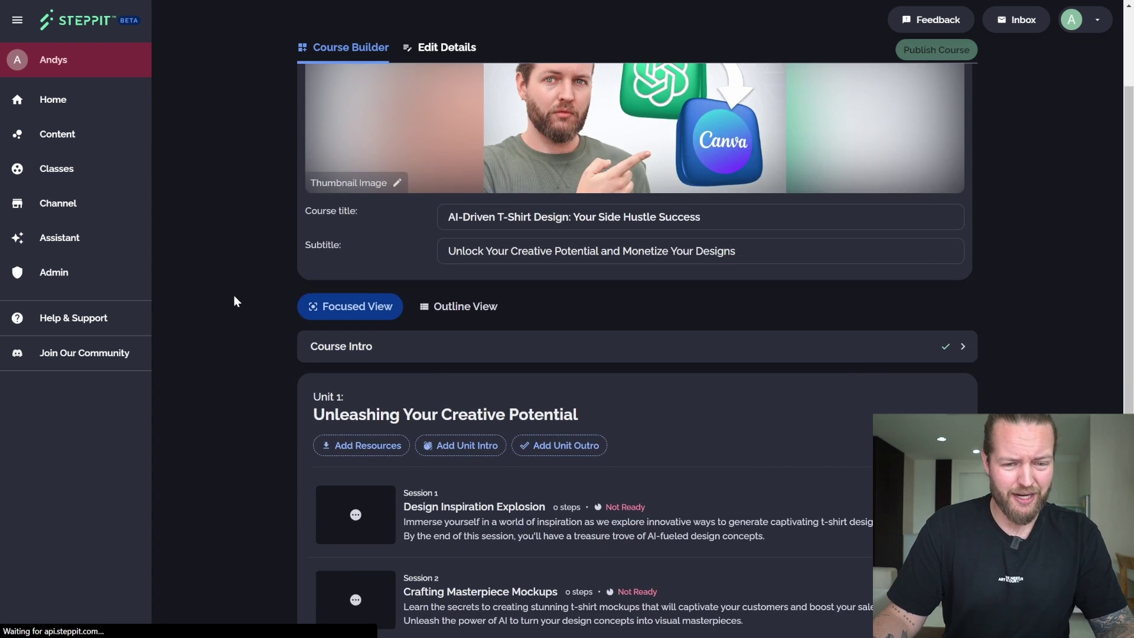
pyautogui.scroll(-5, 234, 295)
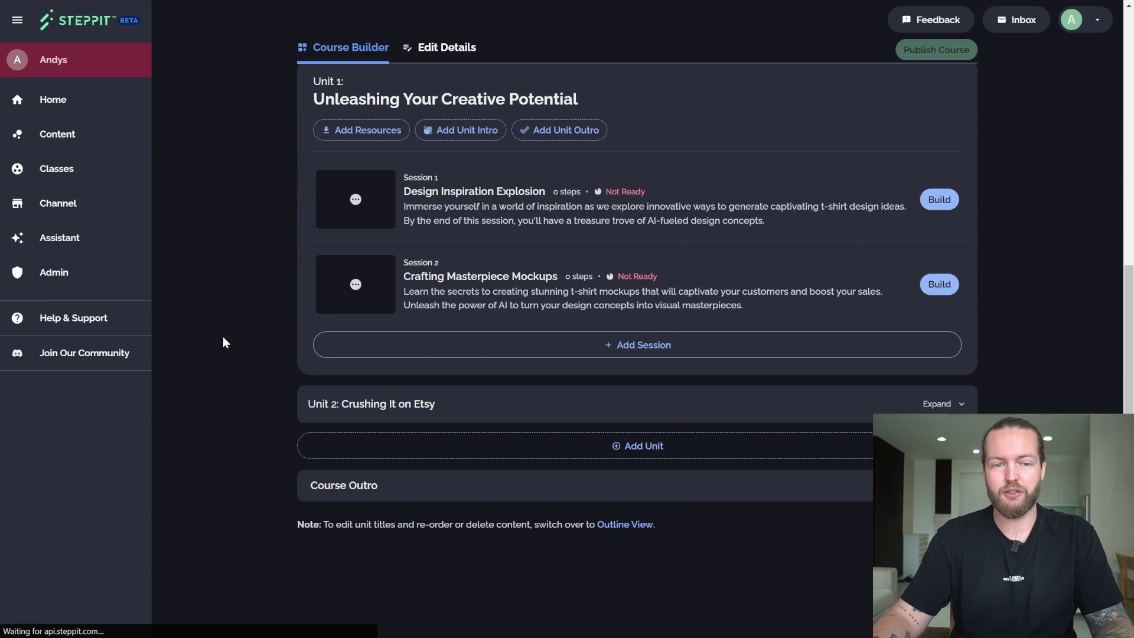
pyautogui.scroll(2, 222, 287)
pyautogui.scroll(2, 222, 283)
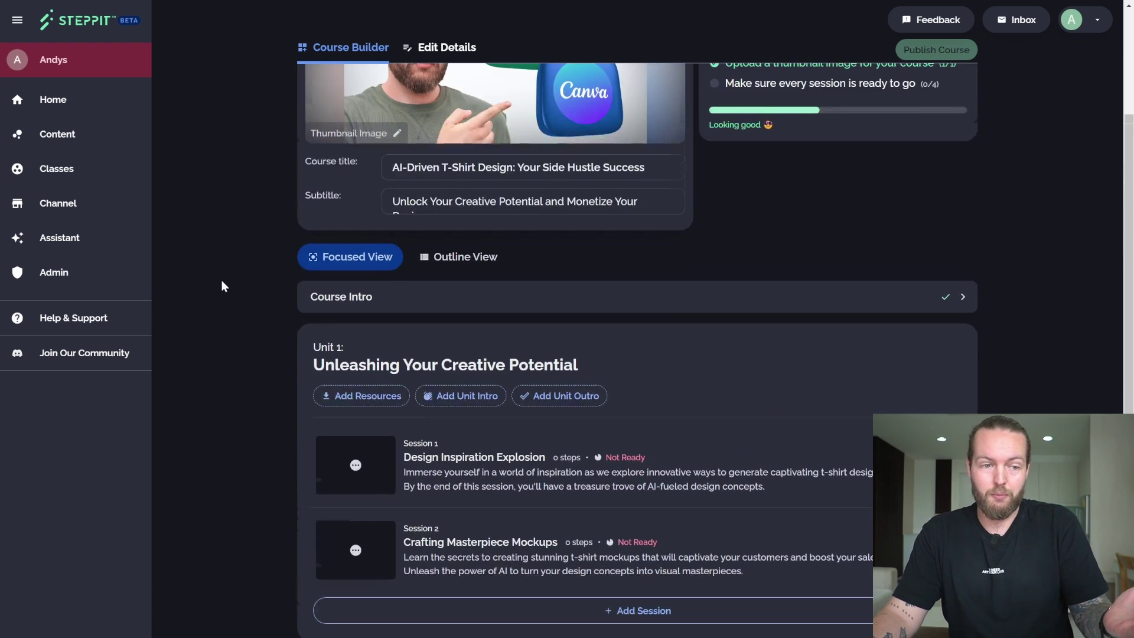
pyautogui.scroll(3, 186, 239)
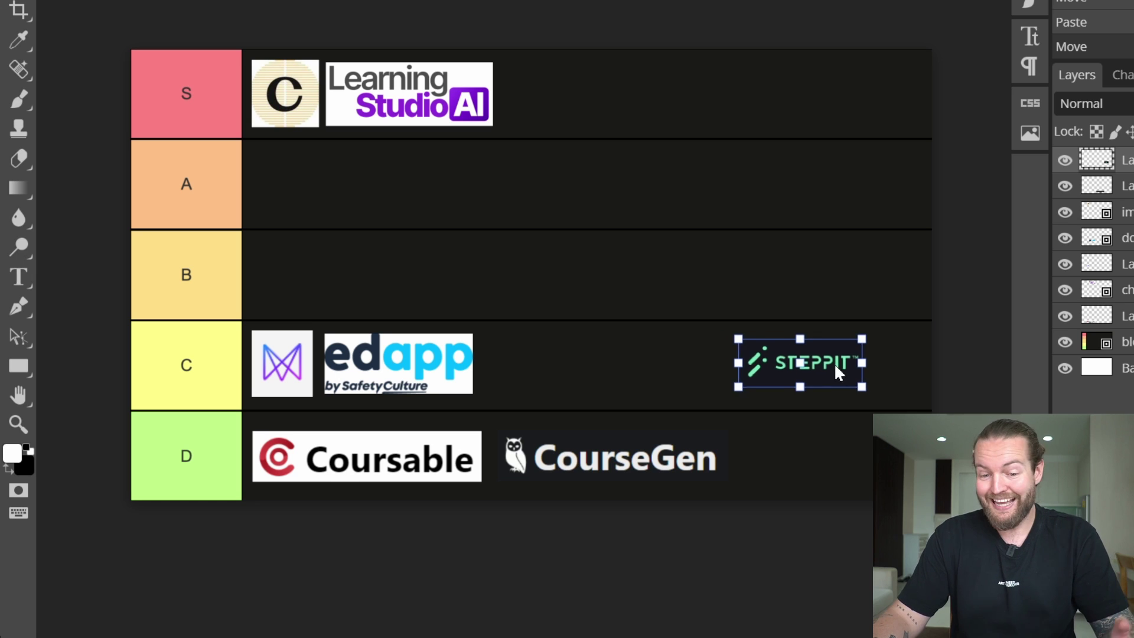
pyautogui.moveTo(835, 366); pyautogui.dragTo(834, 460)
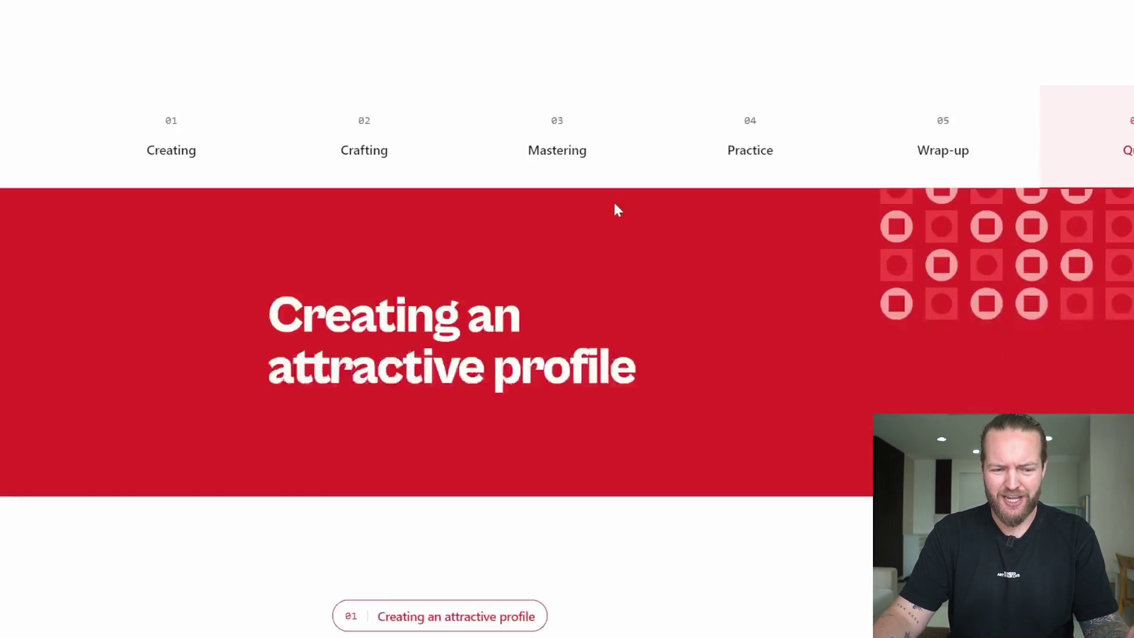
# Scroll through the Tinder course recap, then open lesson 02 on chest and shoulder workouts.
pyautogui.scroll(-15, 615, 210)
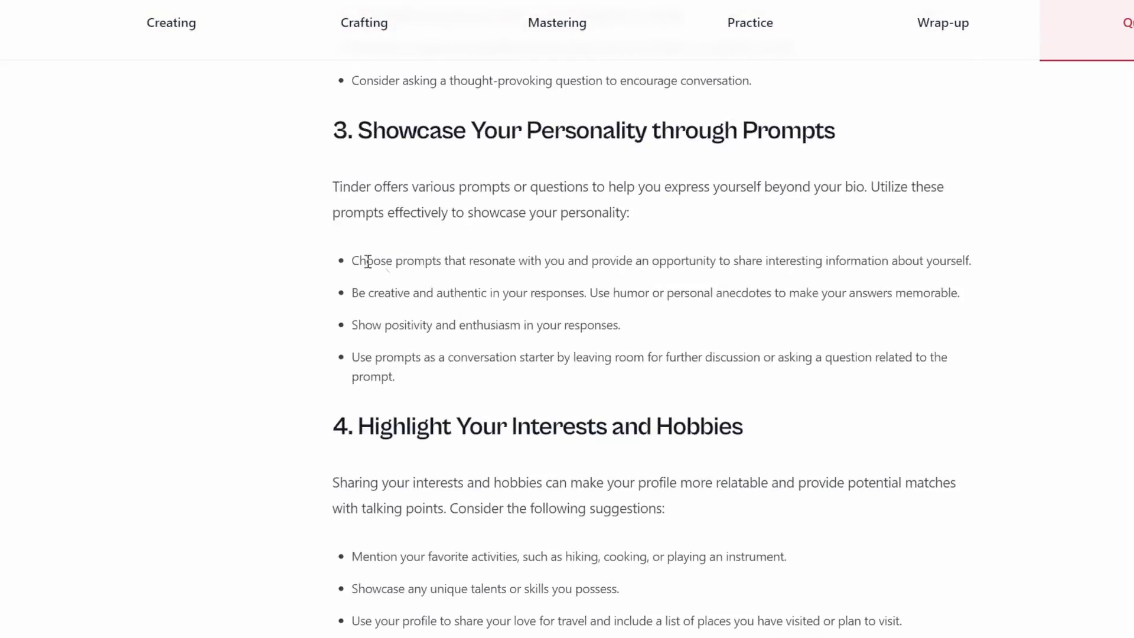
pyautogui.moveTo(352, 258); pyautogui.dragTo(734, 388)
pyautogui.scroll(-6, 729, 387)
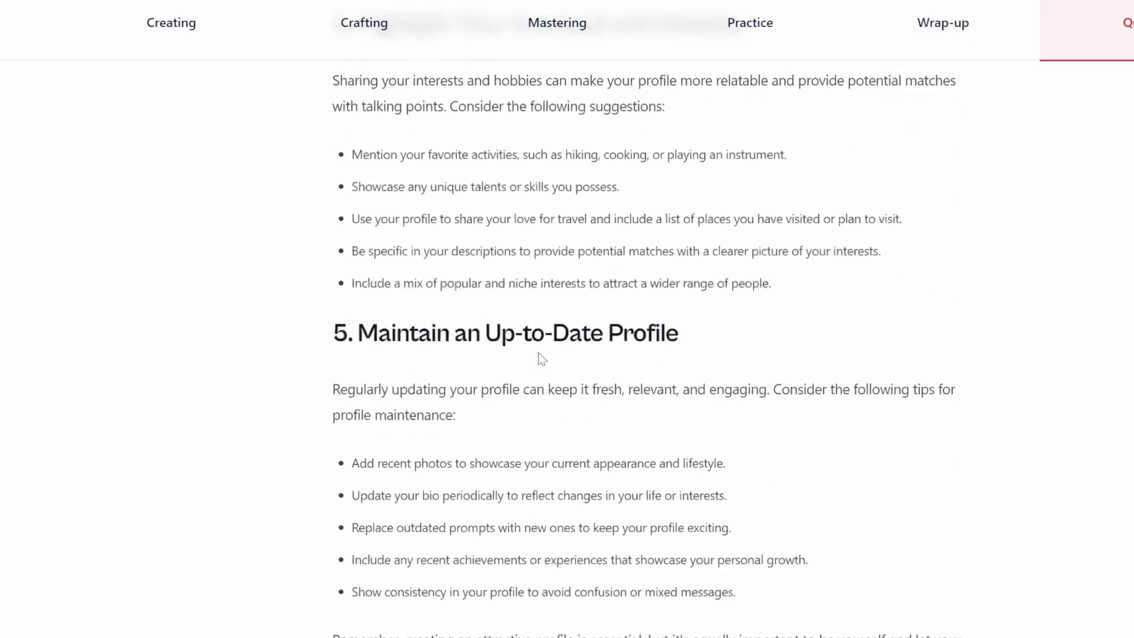
pyautogui.scroll(-20, 542, 358)
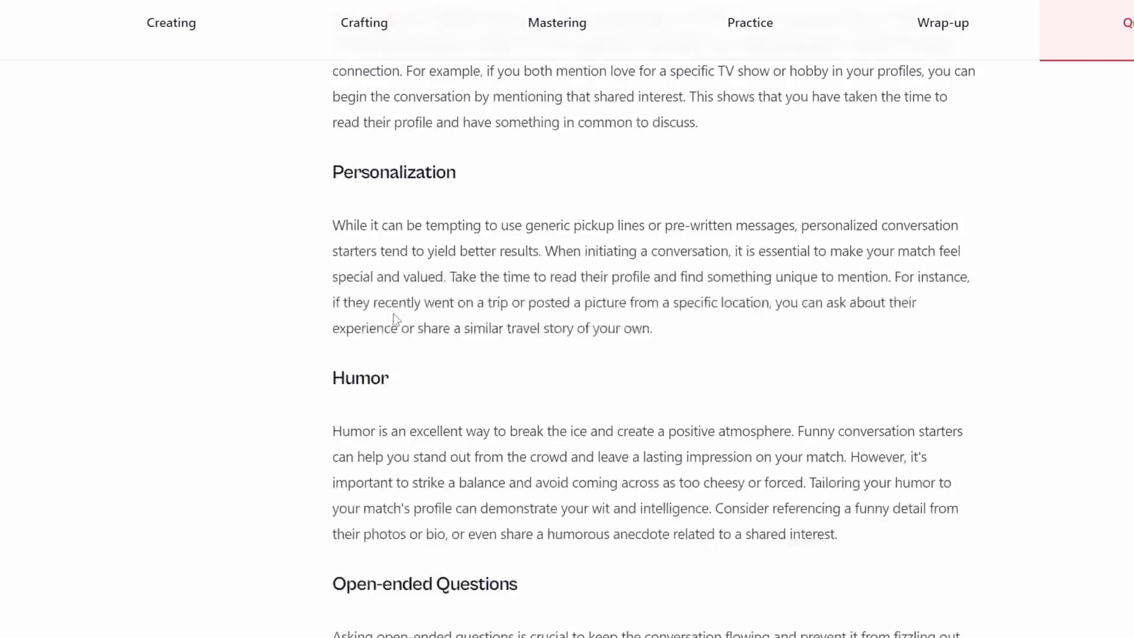
pyautogui.scroll(-20, 395, 313)
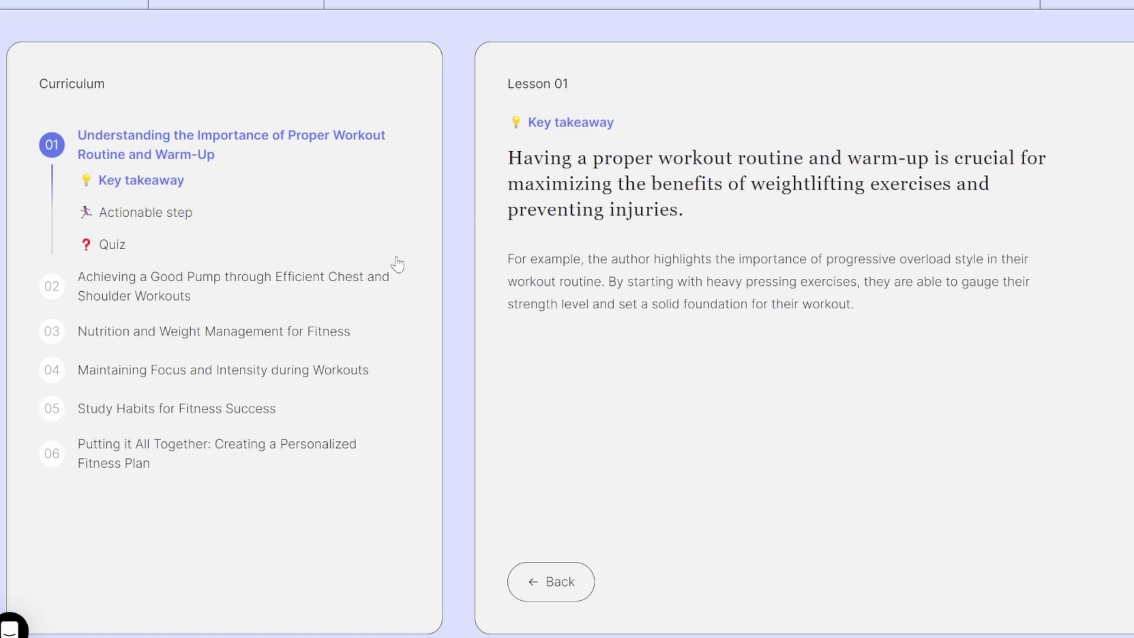
pyautogui.click(387, 278)
pyautogui.scroll(-7, 668, 324)
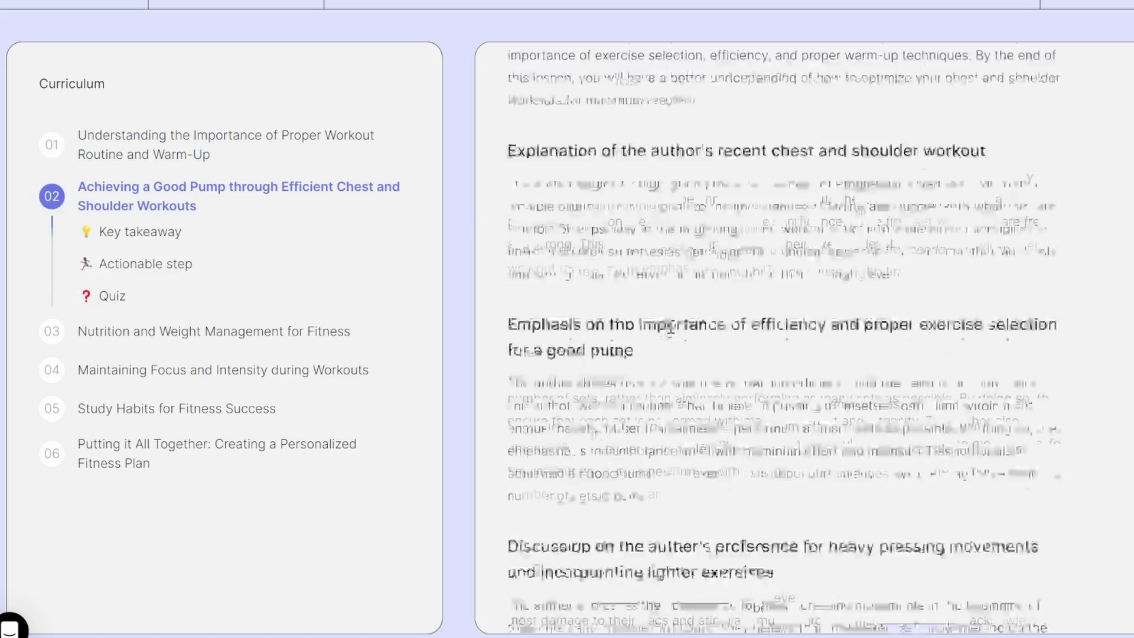